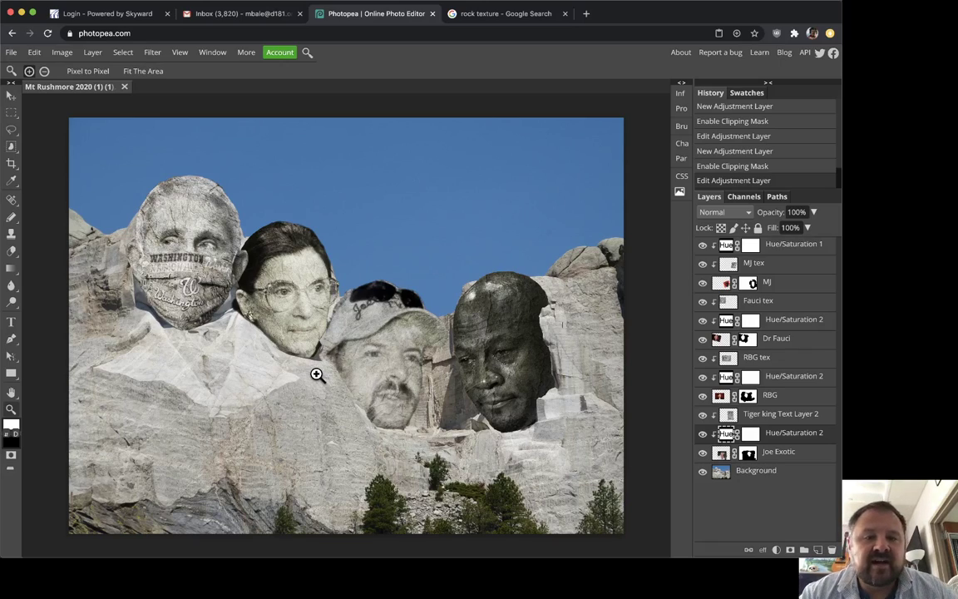
Delete the clipped texture and Hue/Saturation layers above the MJ, Dr Fauci and RBG layers.
key("v")
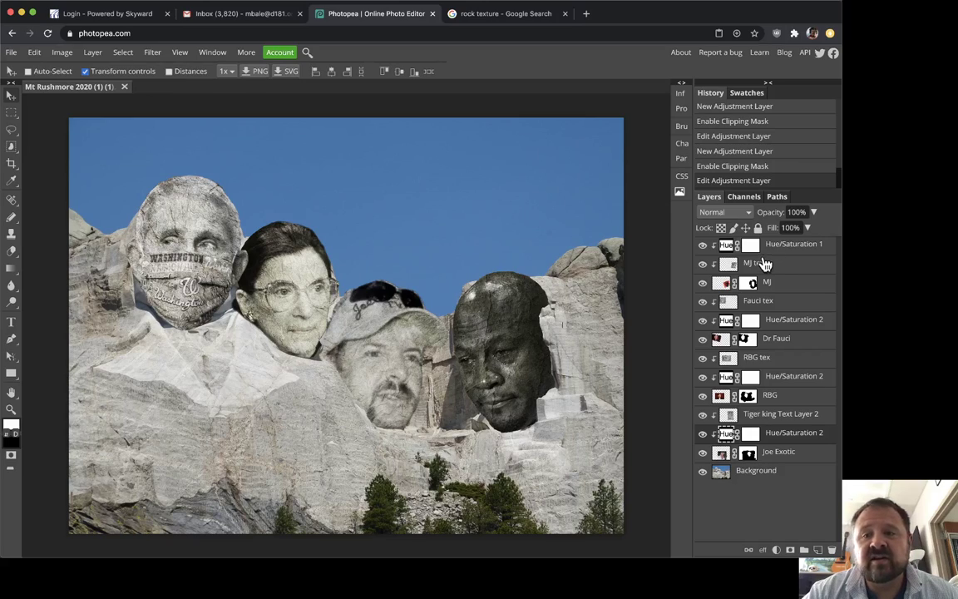
left_click(712, 262)
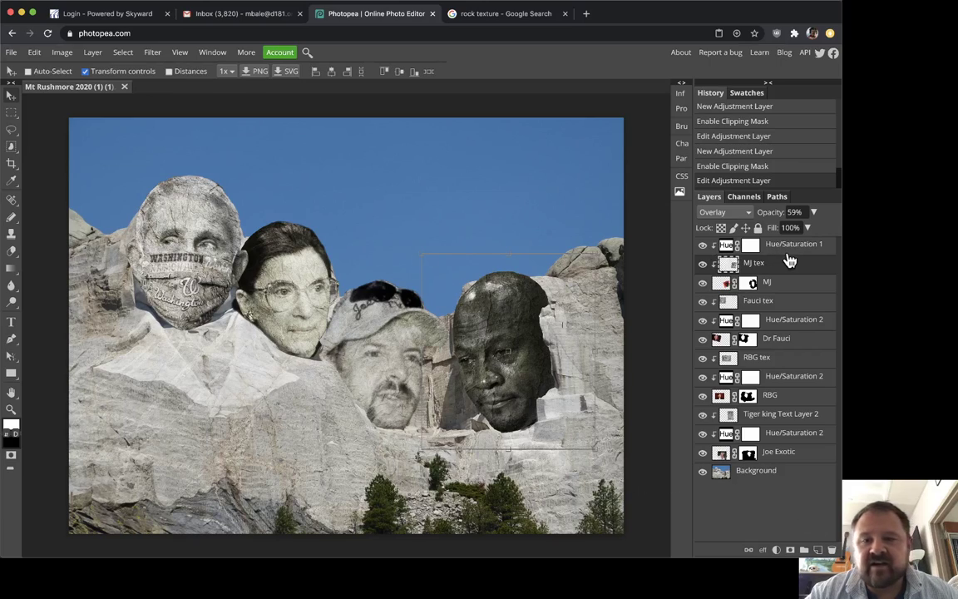
left_click(830, 551)
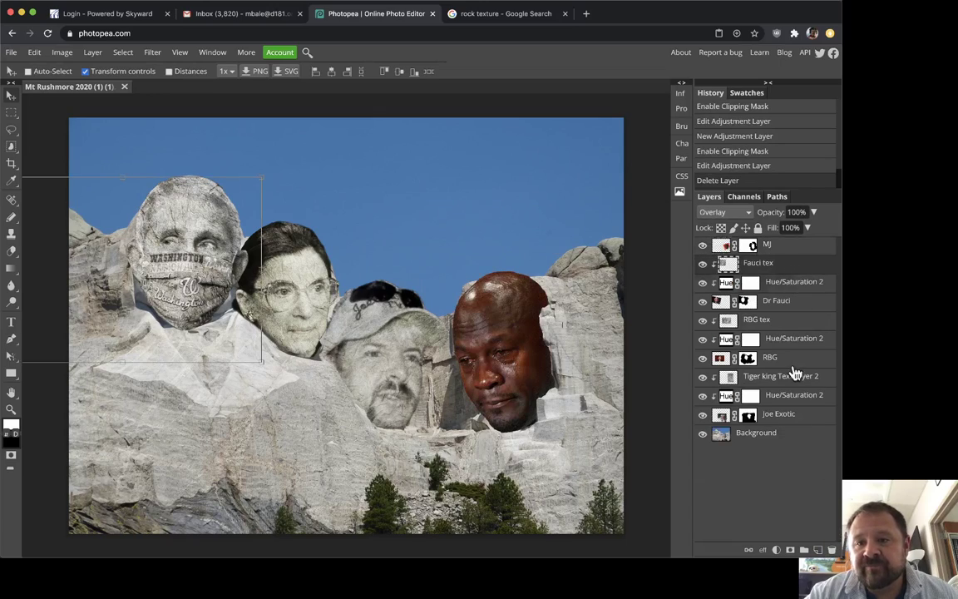
left_click(830, 550)
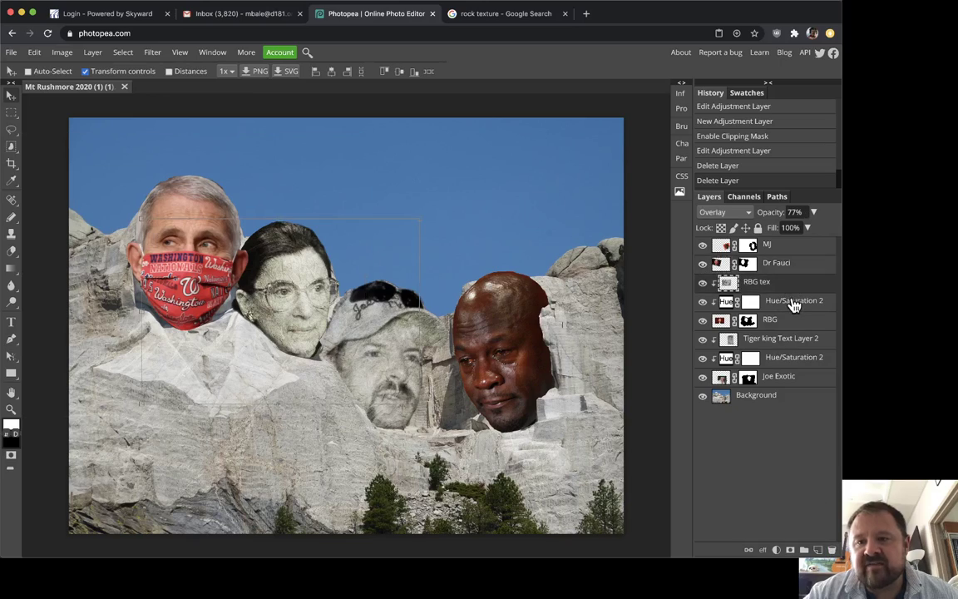
left_click(830, 551)
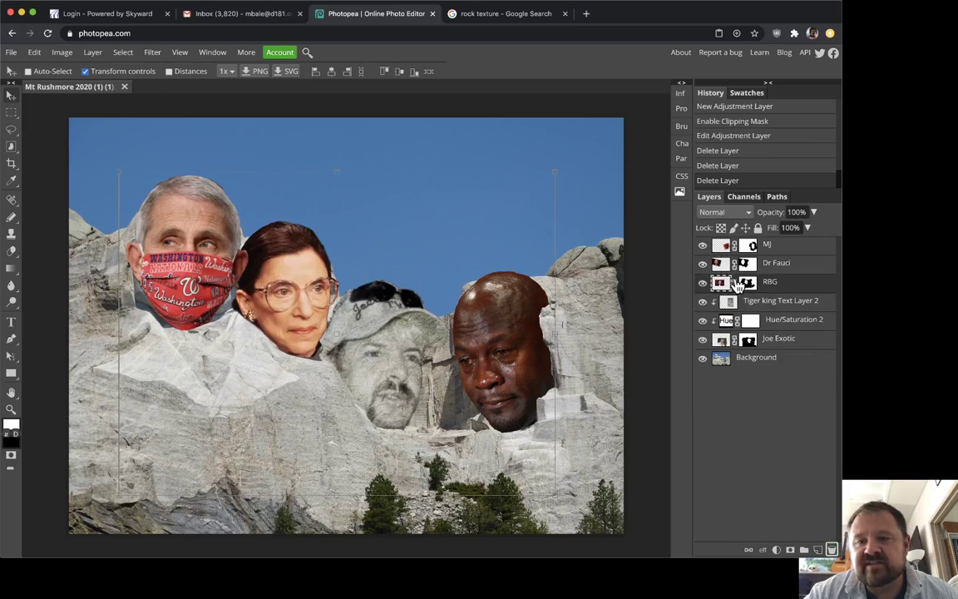
Delete the Tiger king texture and Hue/Saturation layers clipped to Joe Exotic, and turn off the transform controls.
left_click(788, 321)
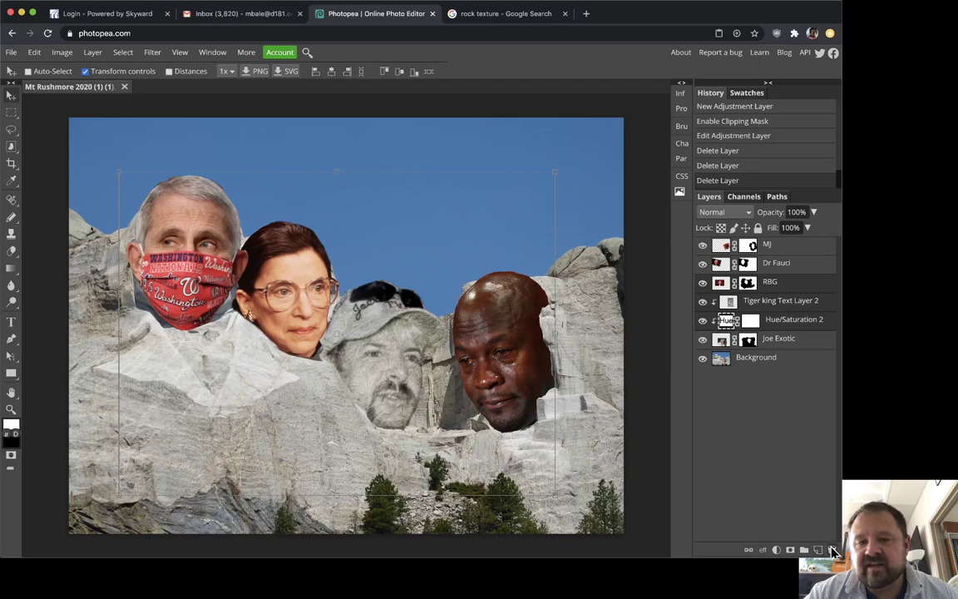
left_click(832, 550)
key("super+z")
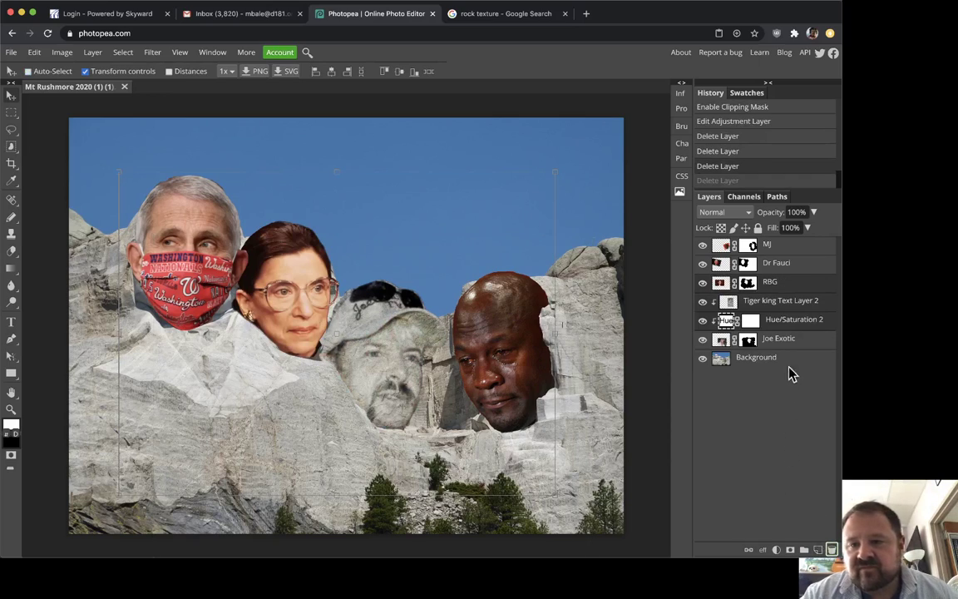
left_click(798, 322)
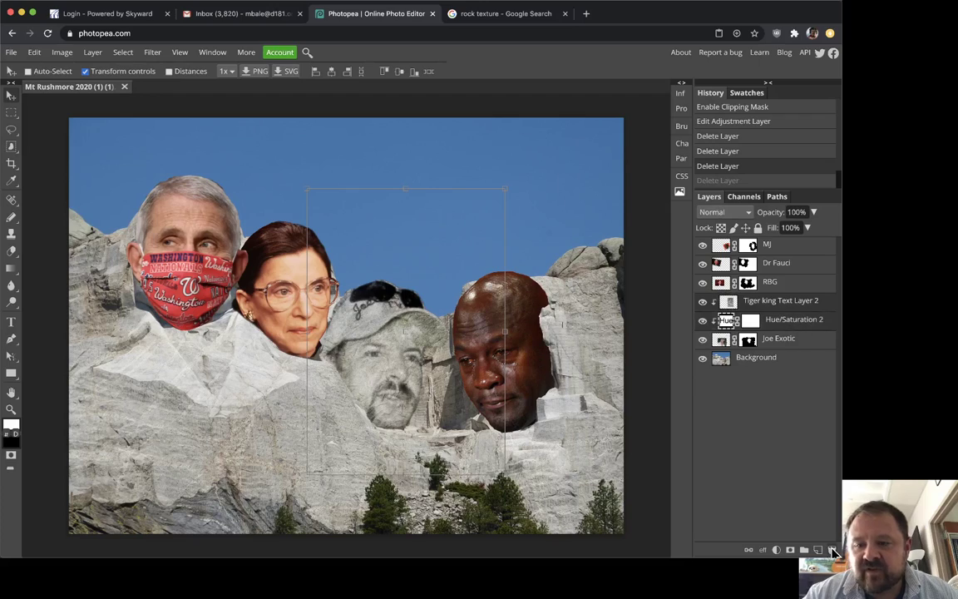
left_click(833, 551)
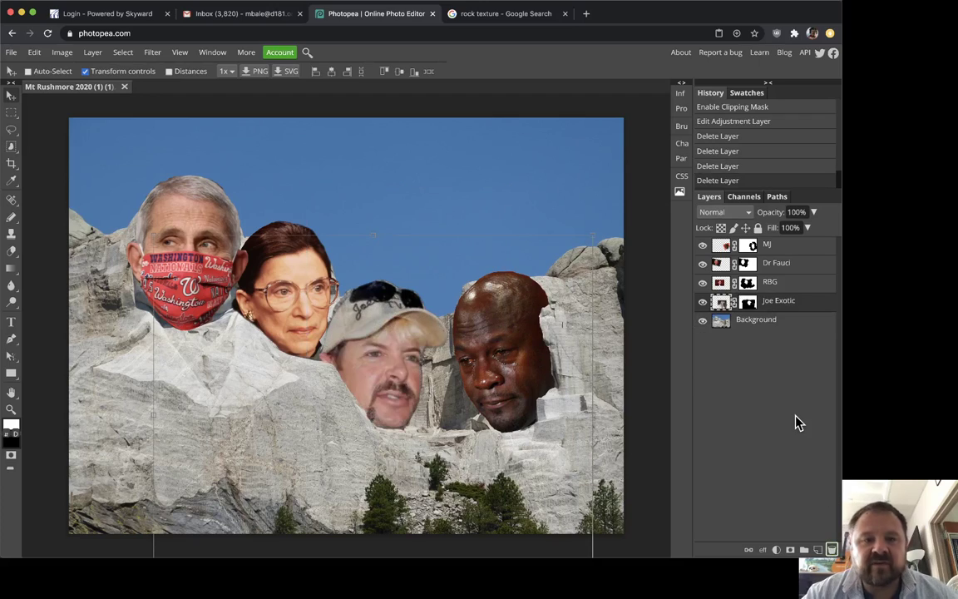
left_click(98, 74)
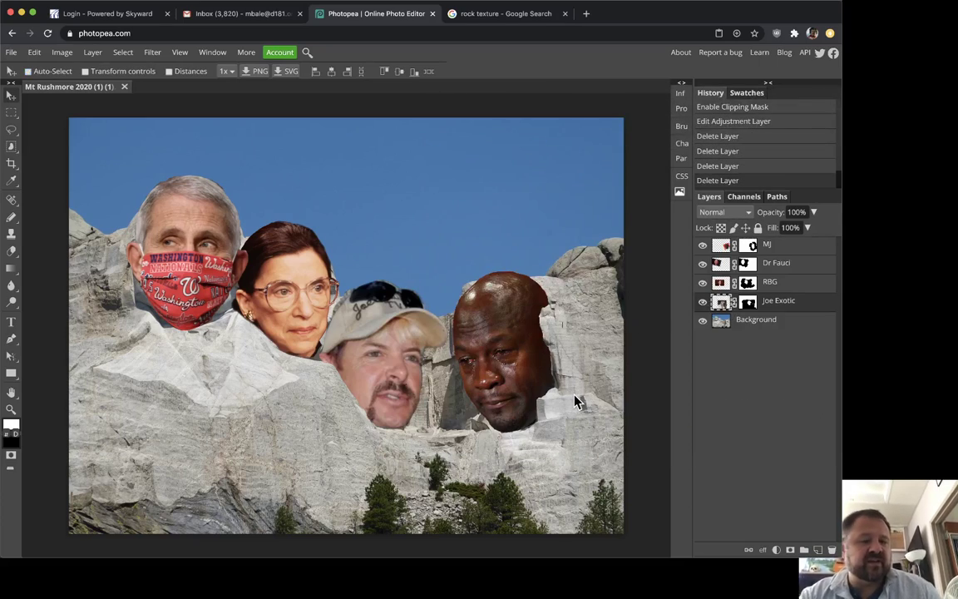
Examine the four masked faces up close, checking how their edges blend into the mountain.
key("super")
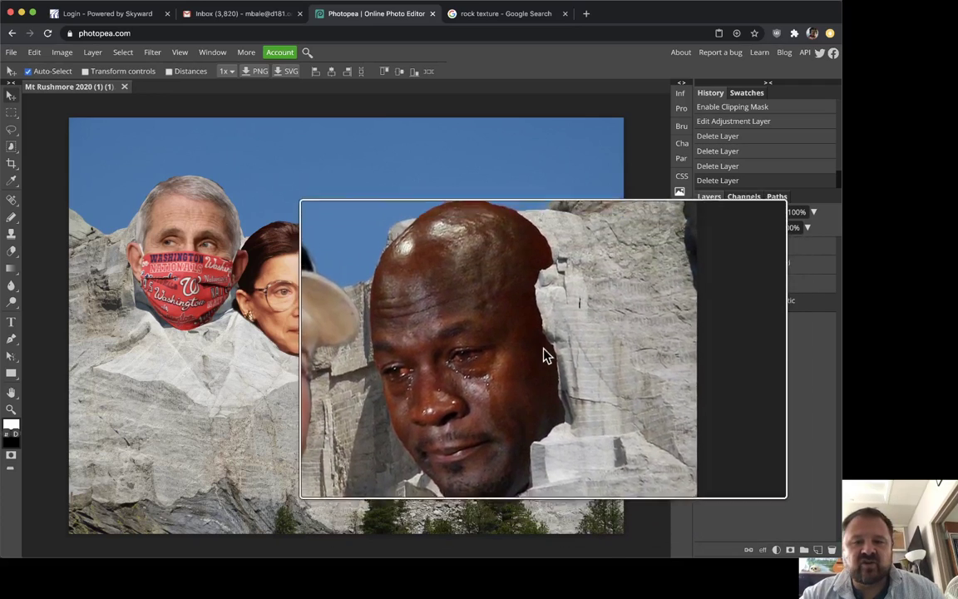
key("z")
left_click(516, 365)
left_click(503, 366)
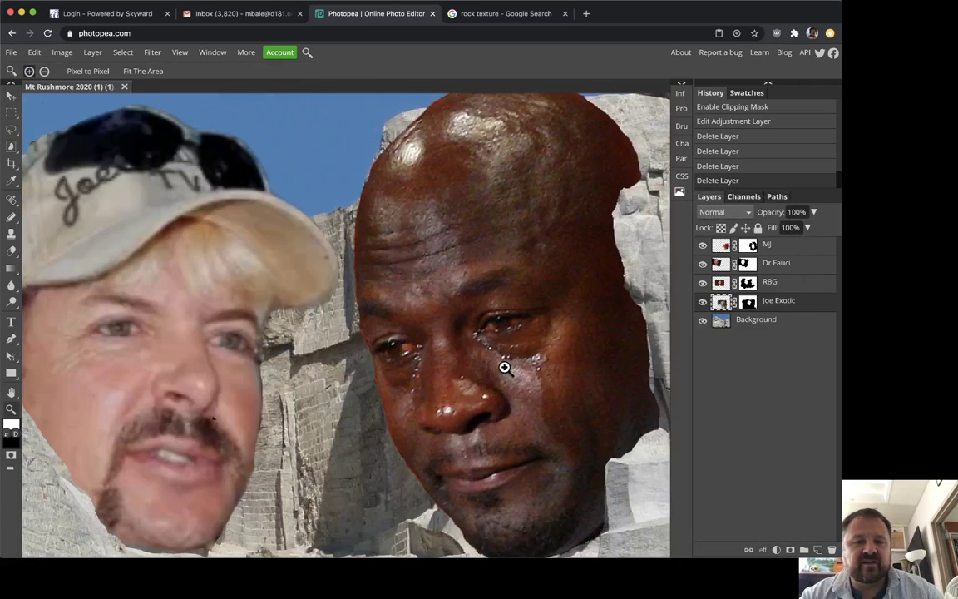
left_click_drag(505, 367, 331, 354)
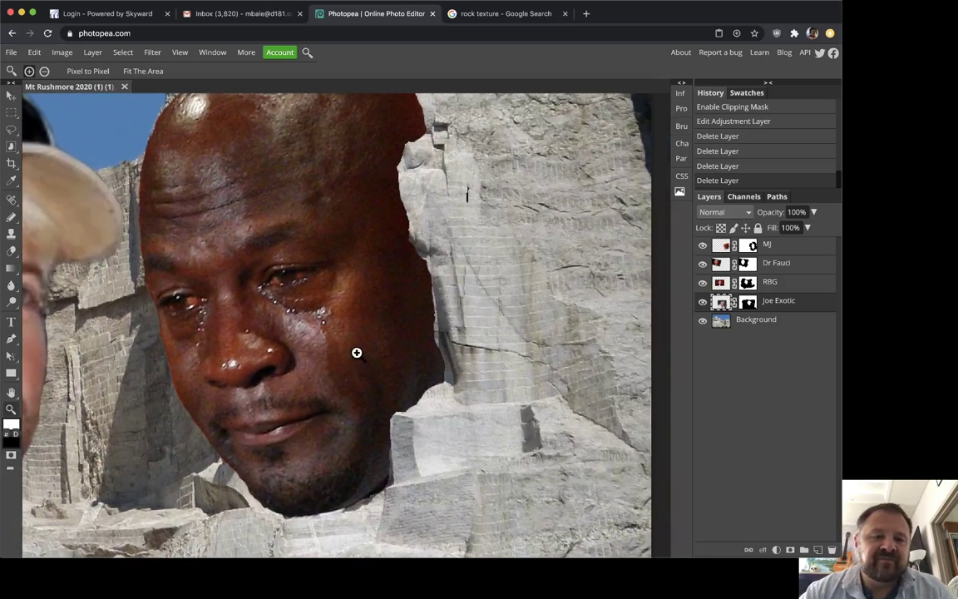
left_click_drag(336, 274, 344, 342)
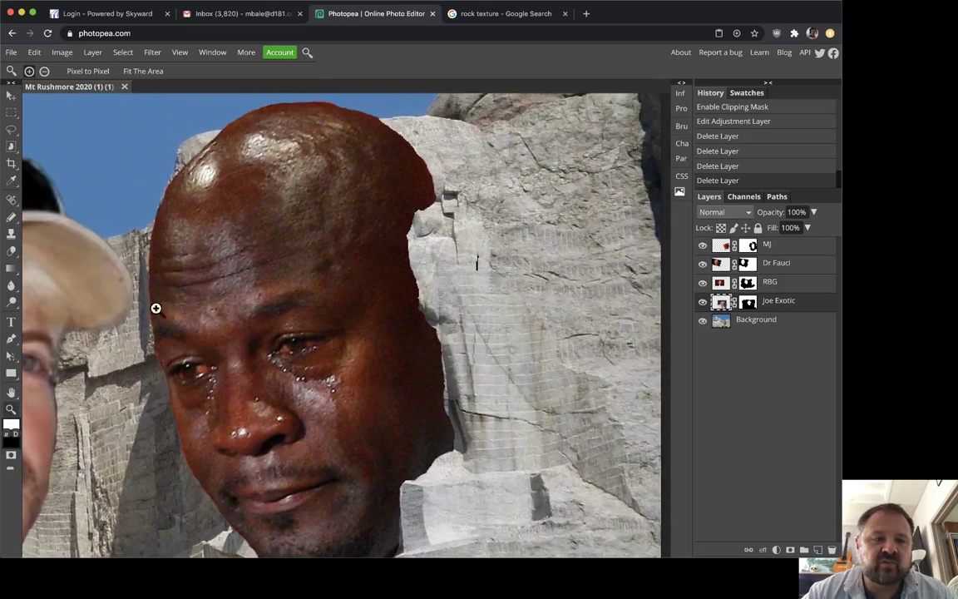
scroll(284, 363, "down", 3)
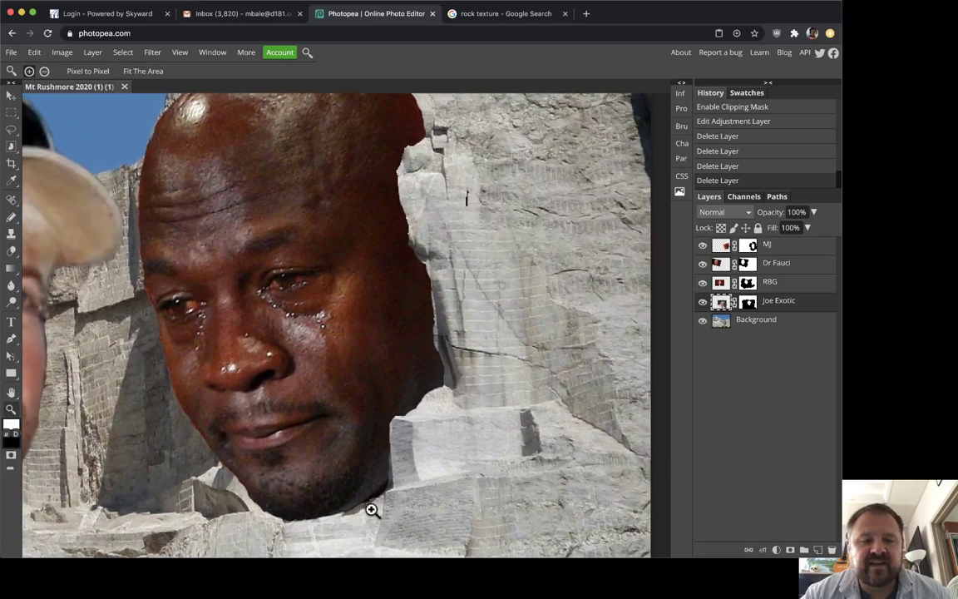
scroll(434, 404, "left", 6)
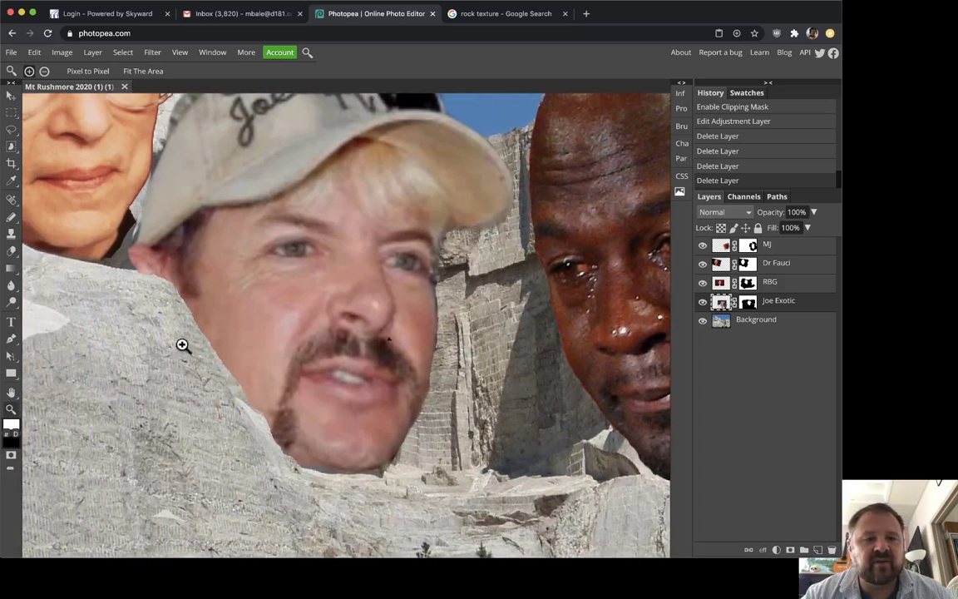
scroll(125, 241, "left", 6)
scroll(124, 242, "up", 3)
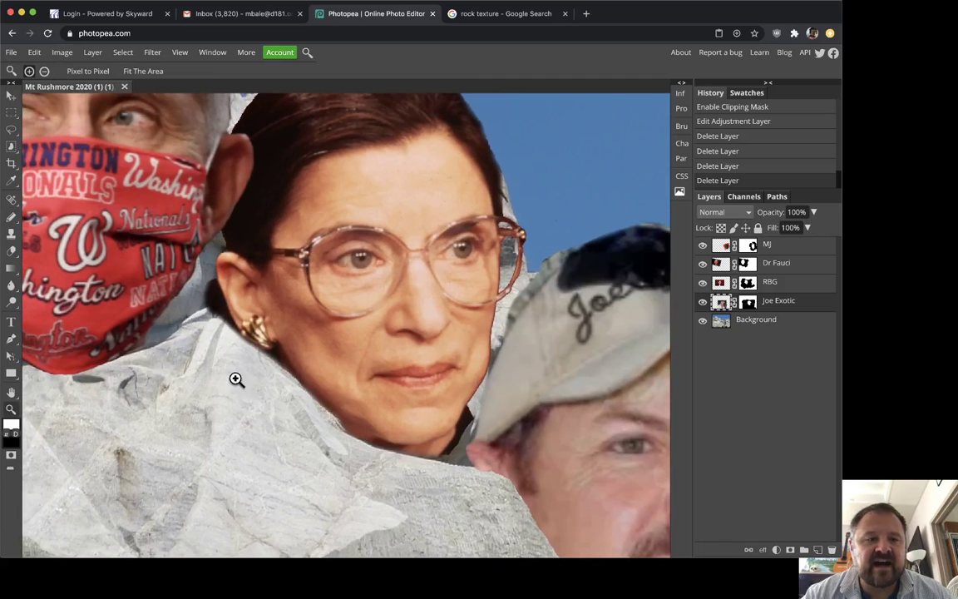
left_click_drag(241, 321, 340, 412)
key("ctrl+0")
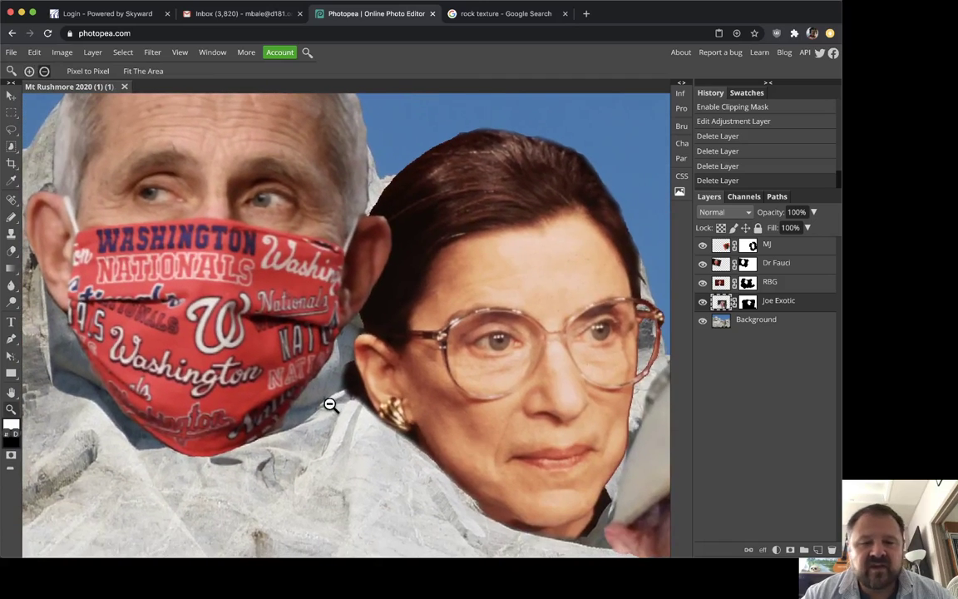
left_click(456, 374)
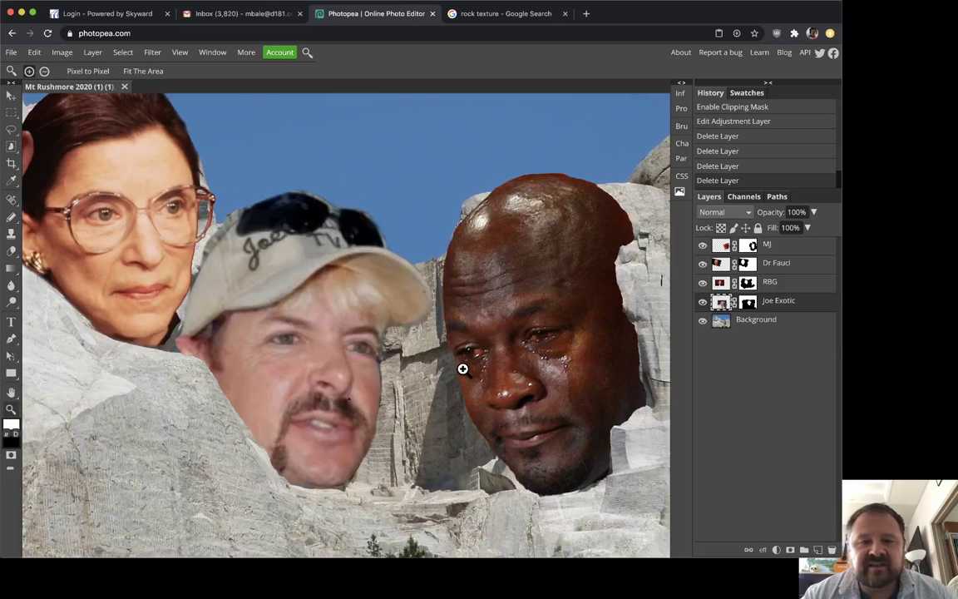
scroll(463, 366, "up", 5)
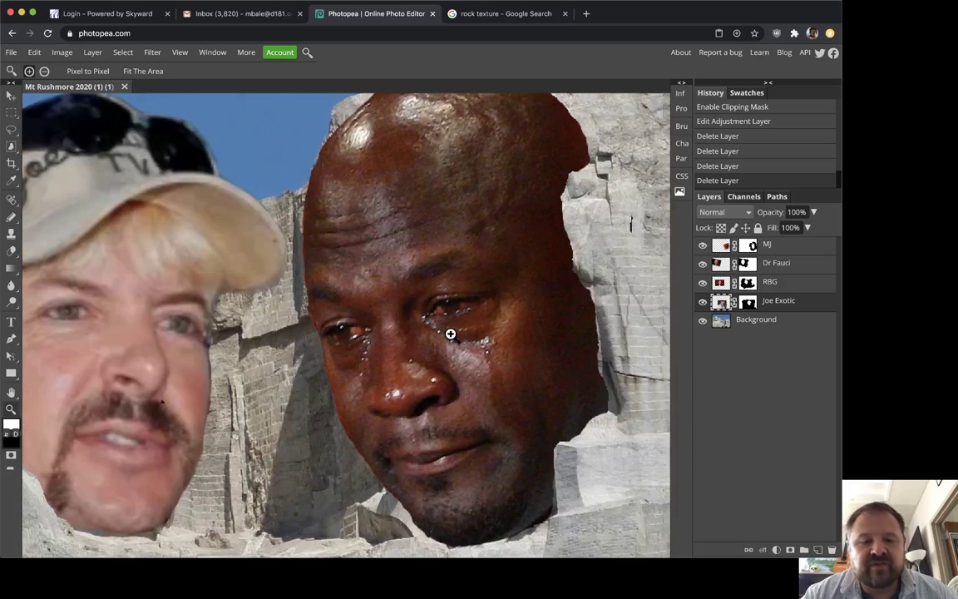
left_click(450, 334, "alt")
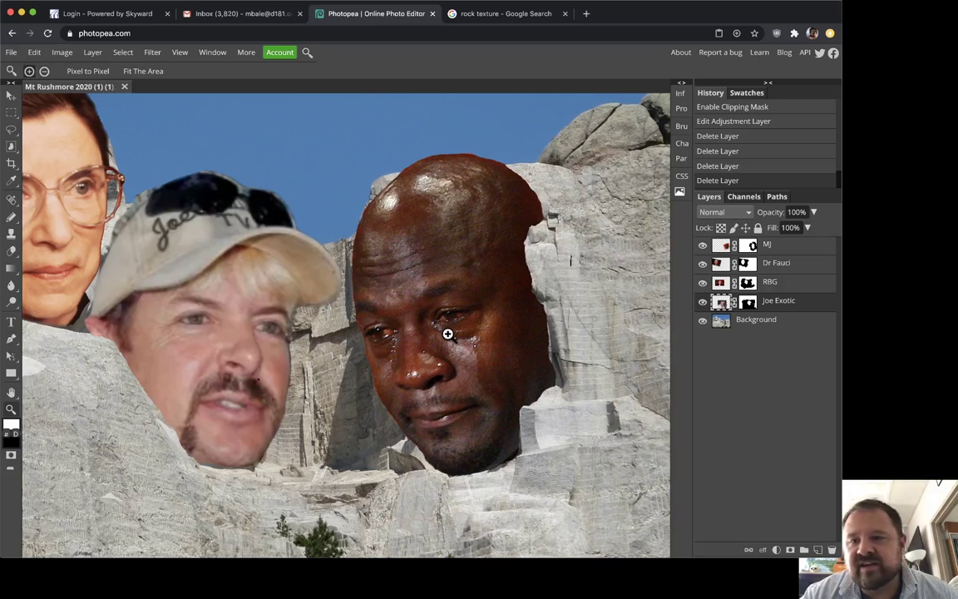
scroll(381, 310, "down", 2)
scroll(381, 310, "left", 5)
scroll(499, 316, "up", 2)
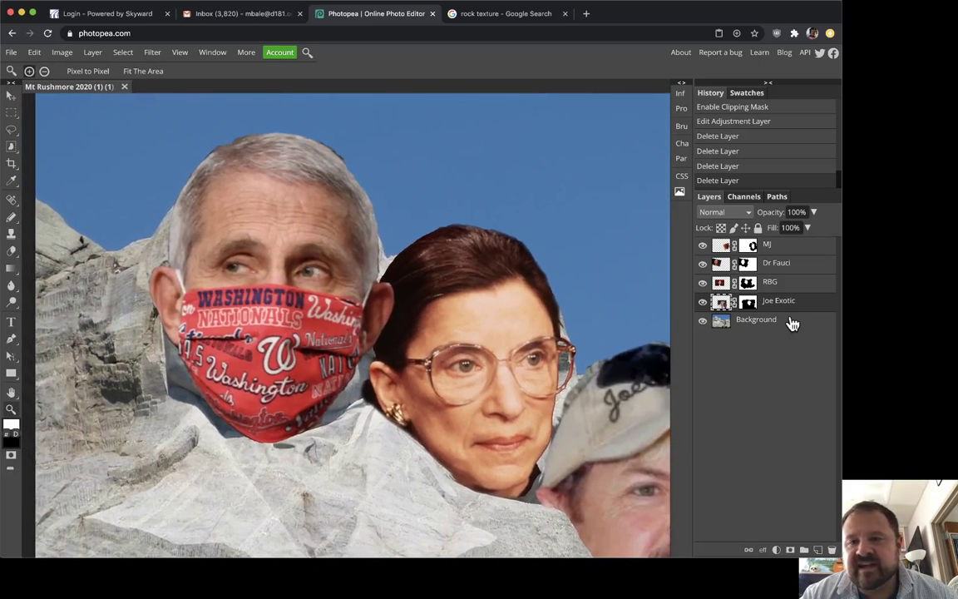
Select the masked man's face layer and enter Dr Fauci as its name.
left_click(807, 267)
scroll(272, 274, "up", 2)
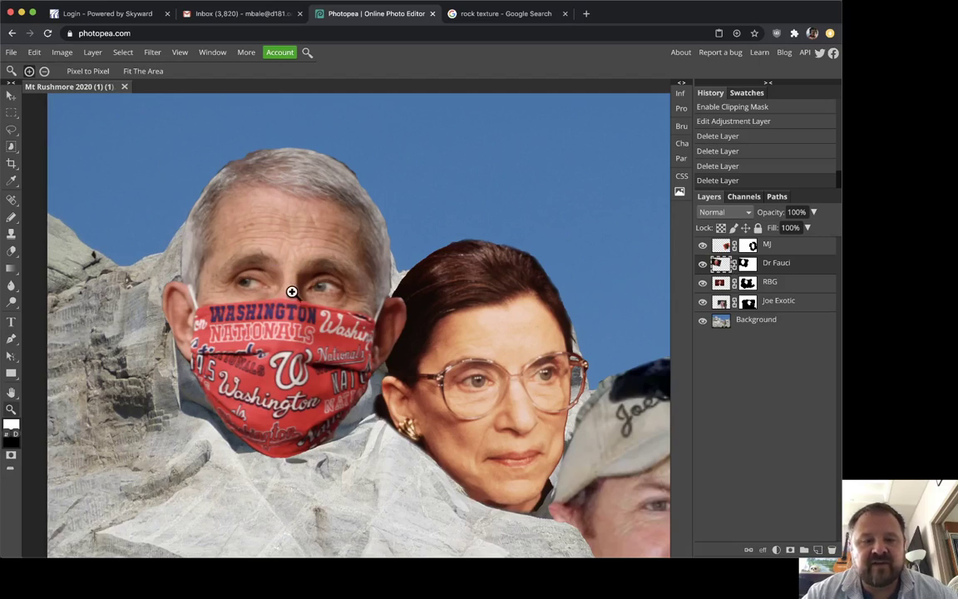
key("v")
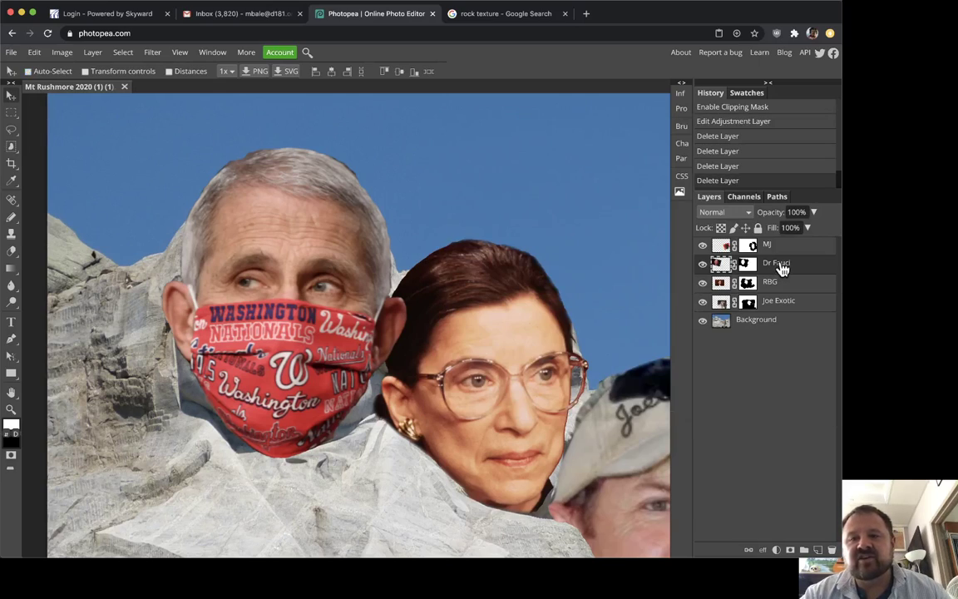
double_click(777, 263)
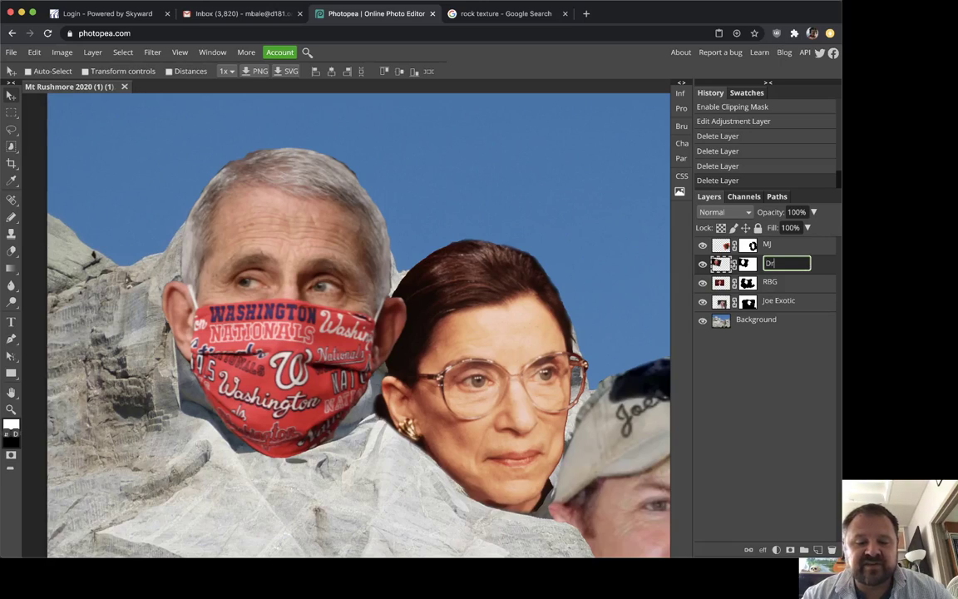
key("BackSpace")
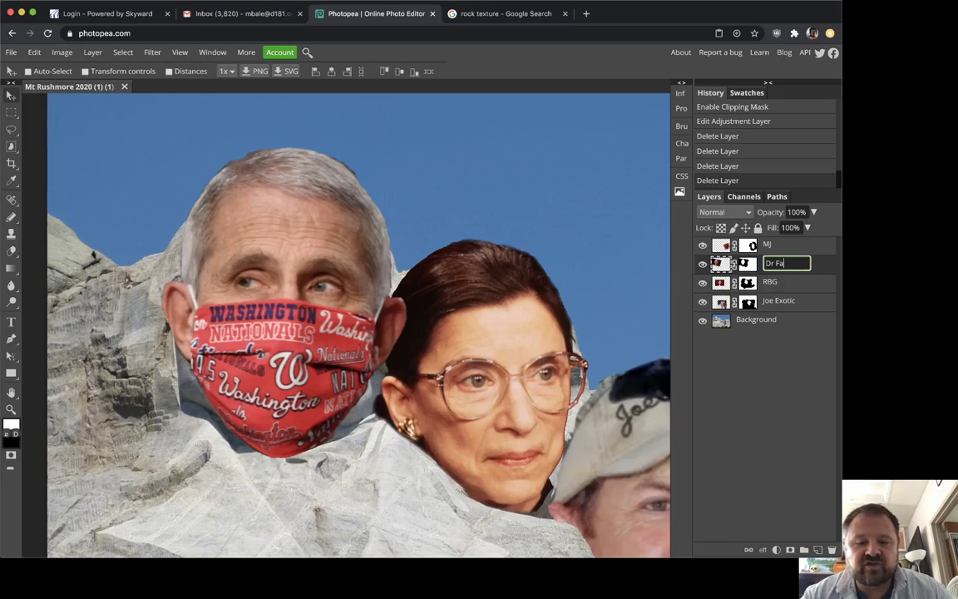
key("Return")
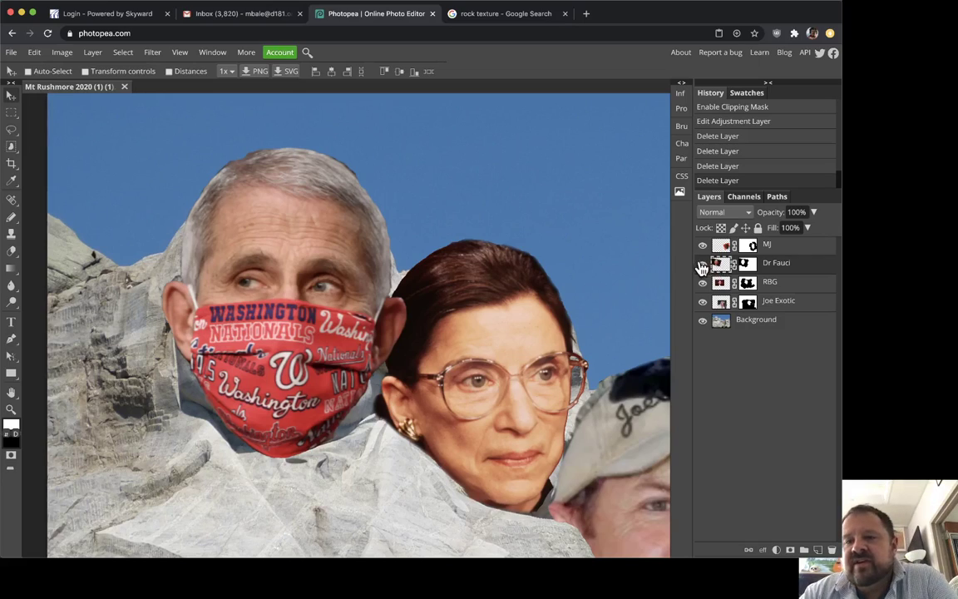
Compare the Dr Fauci layer's image with its layer mask, ending with the mask selected.
left_click(747, 264)
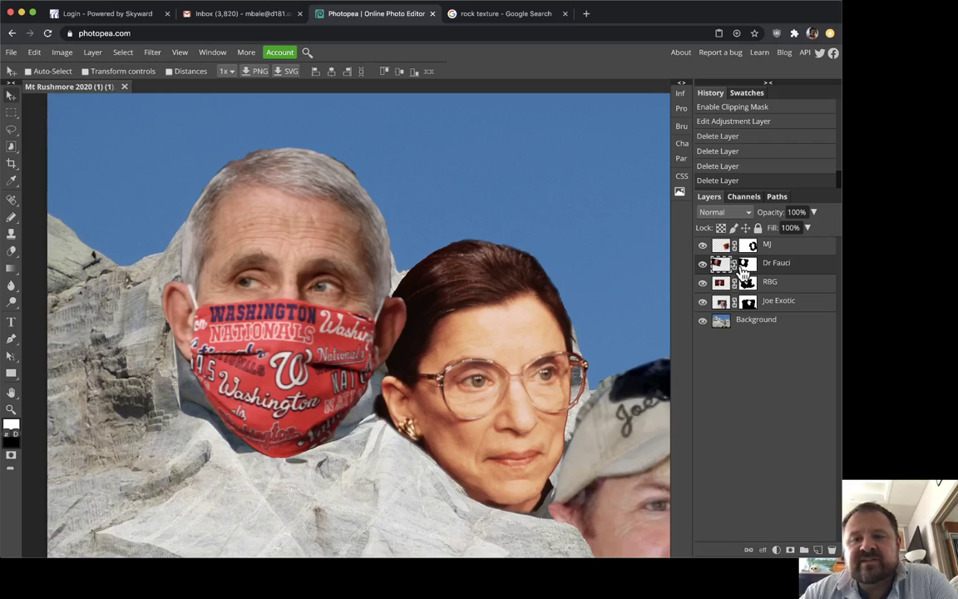
left_click(722, 266)
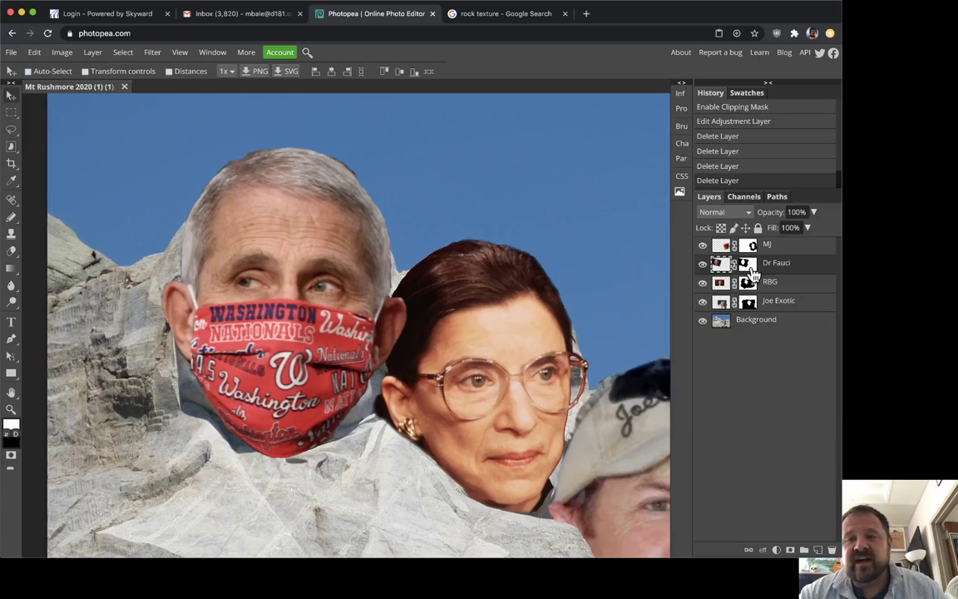
key("super")
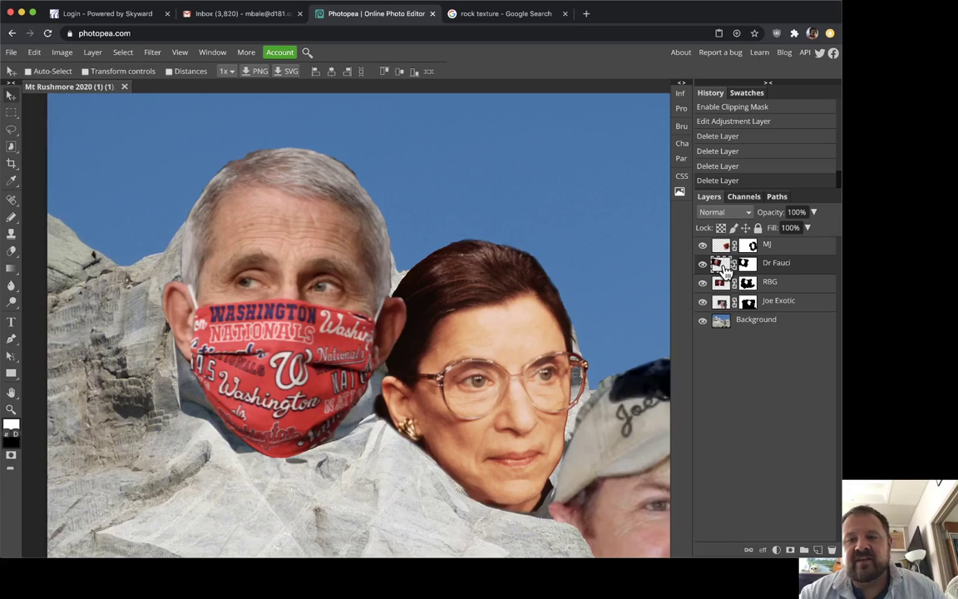
key("super")
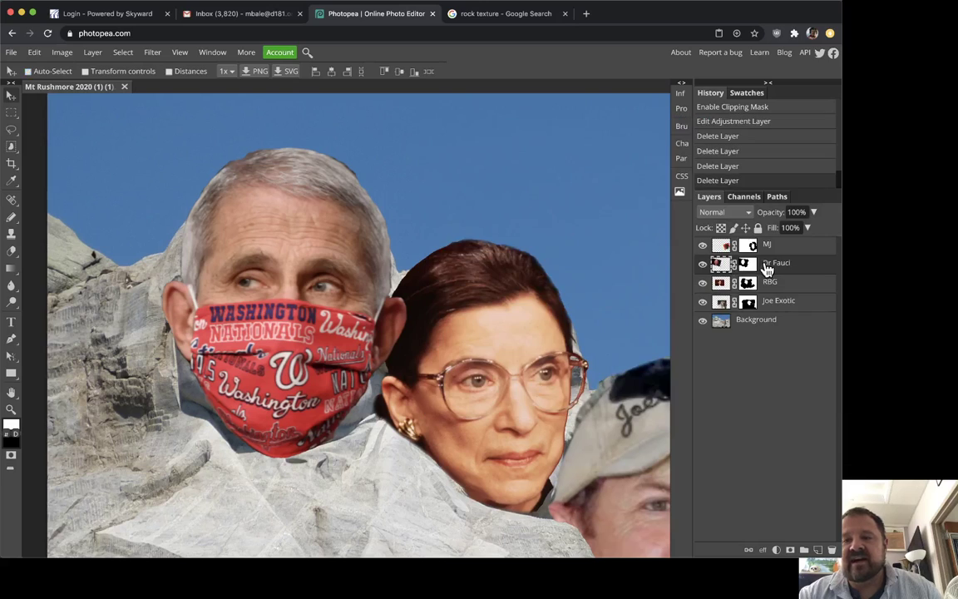
left_click(748, 262)
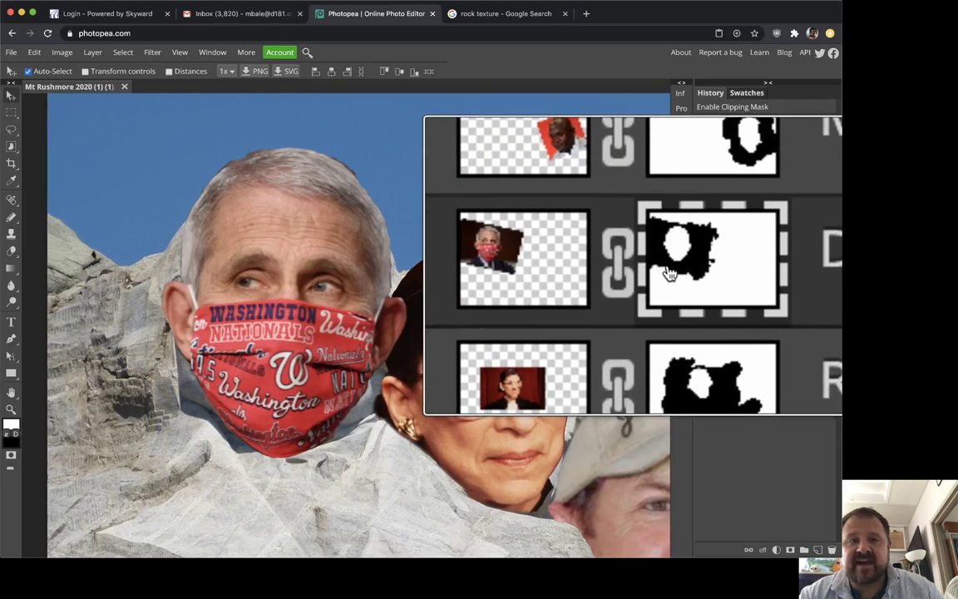
Switch to the Google rock texture image results and copy the Rock Texture by Roskvape image from DeviantArt.
left_click(504, 17)
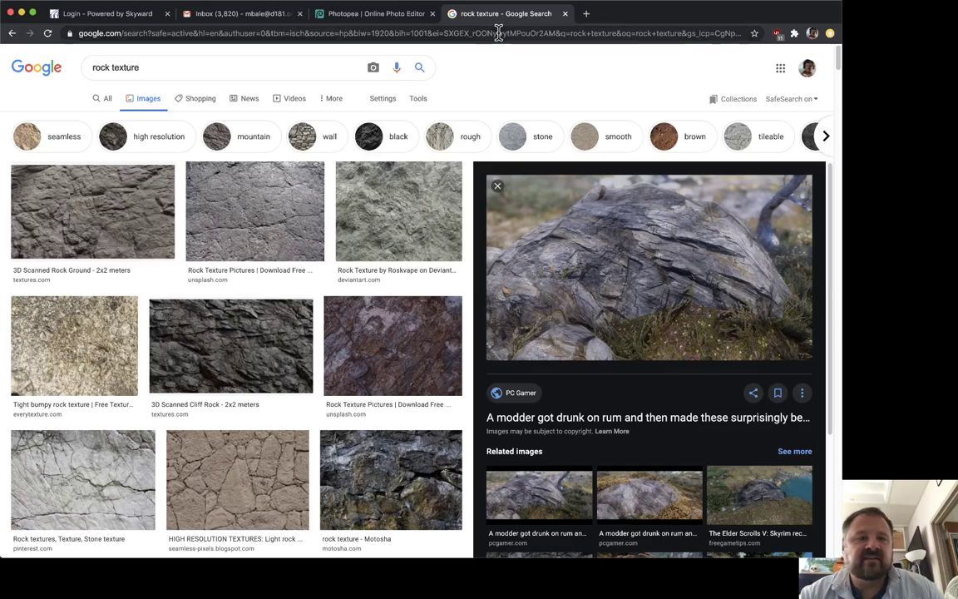
right_click(227, 205)
left_click(85, 210)
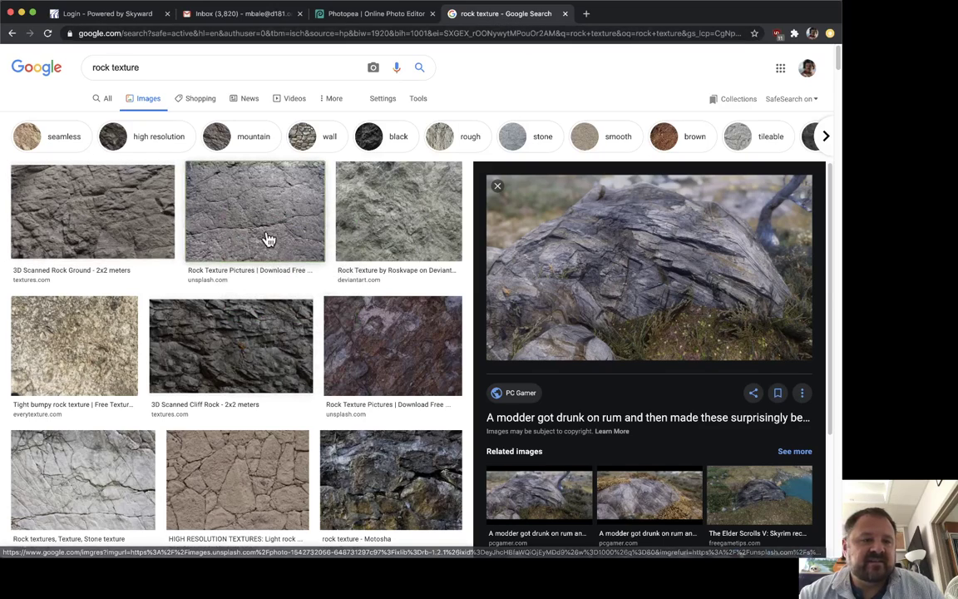
left_click(389, 208)
right_click(557, 207)
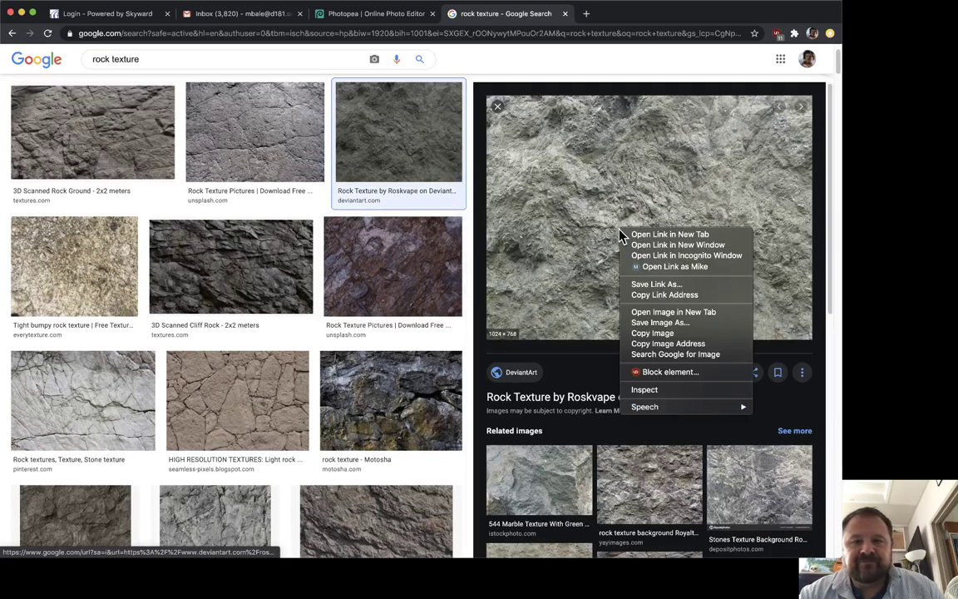
left_click(636, 300)
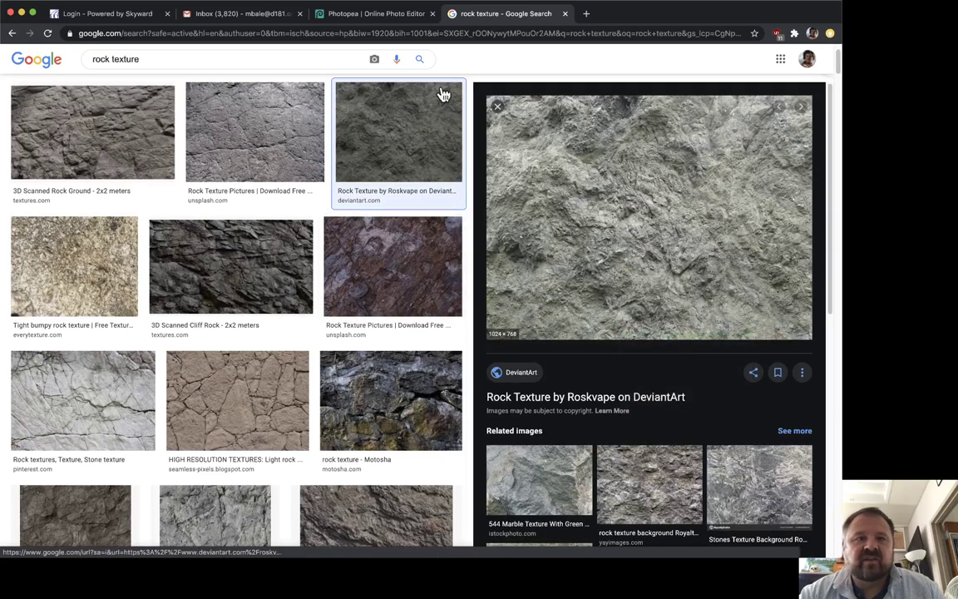
Switch to Photopea, try pasting the copied rock texture into the Dr Fauci layer mask, and undo the paste.
left_click(366, 14)
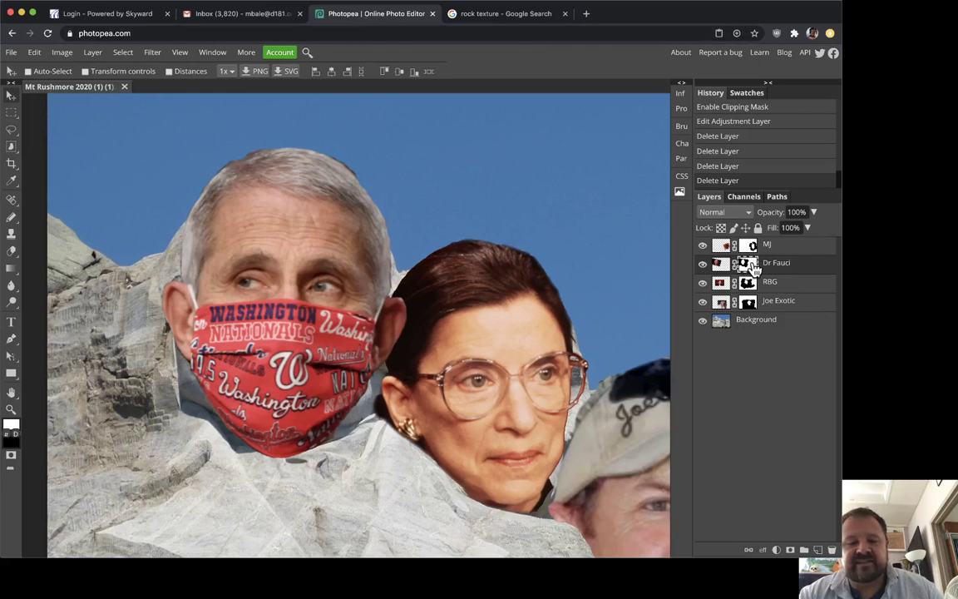
left_click(35, 52)
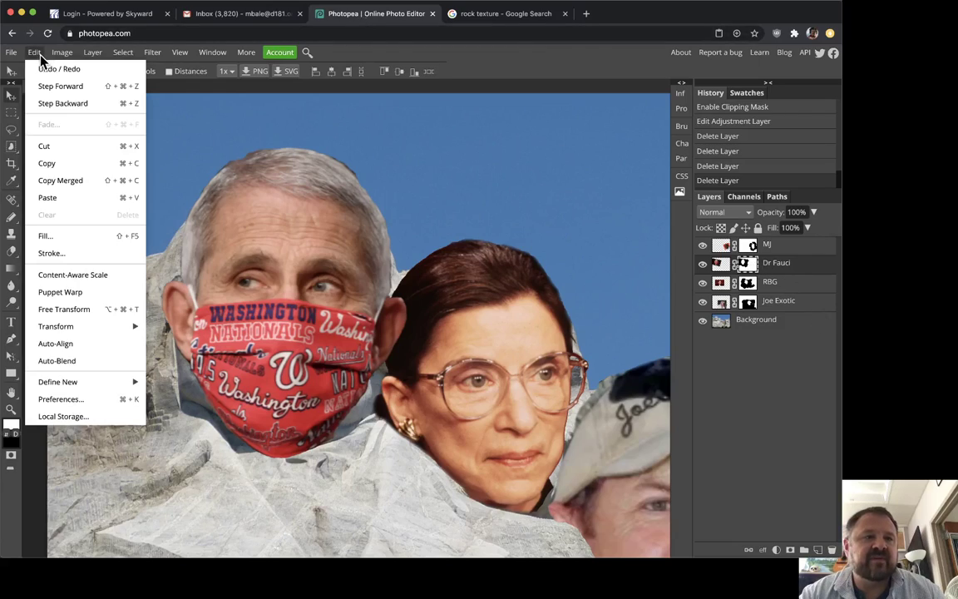
left_click(74, 198)
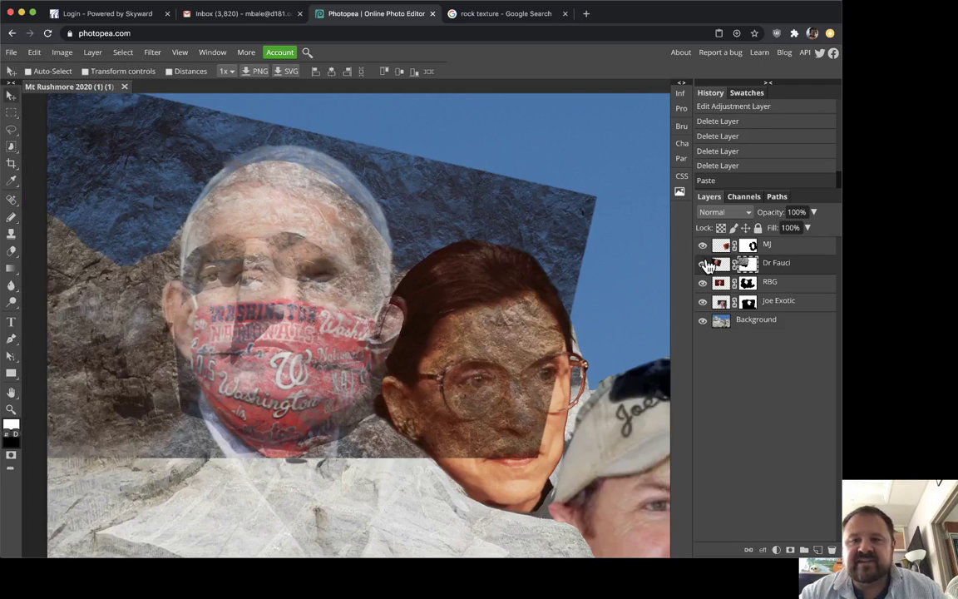
left_click(748, 264)
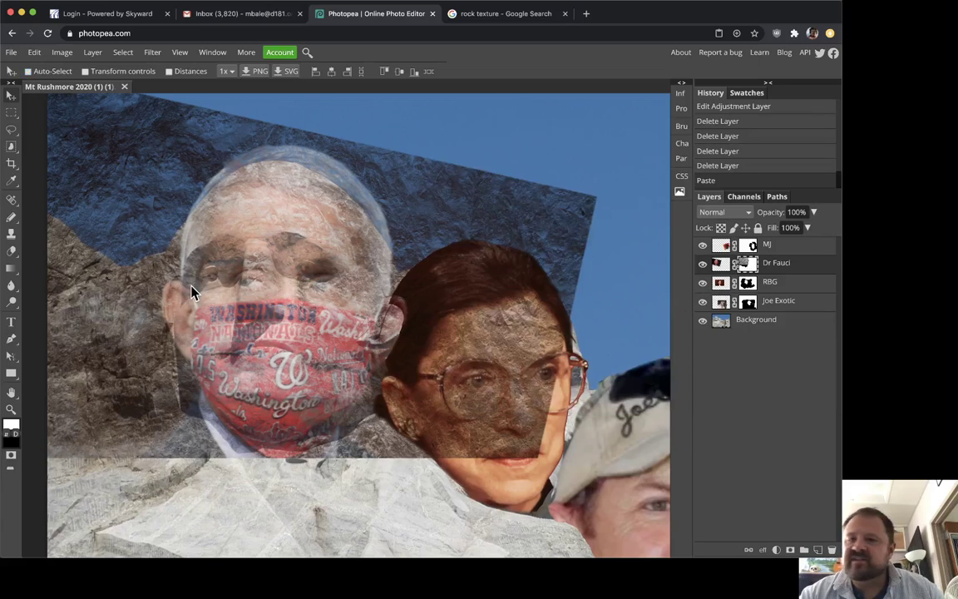
key("ctrl+z")
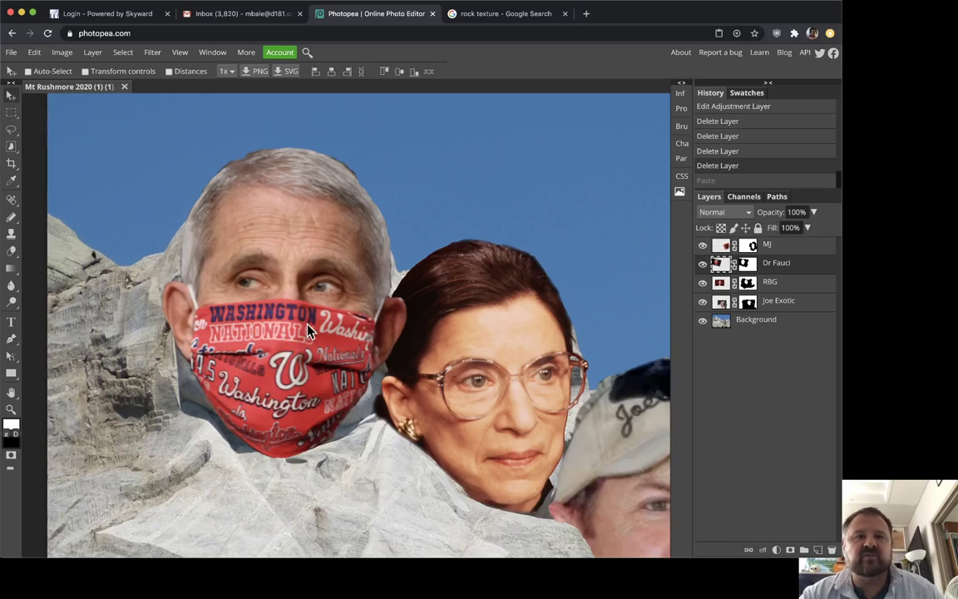
Open textureking.com in a new browser tab and view its Stone/Rock texture category.
left_click(474, 14)
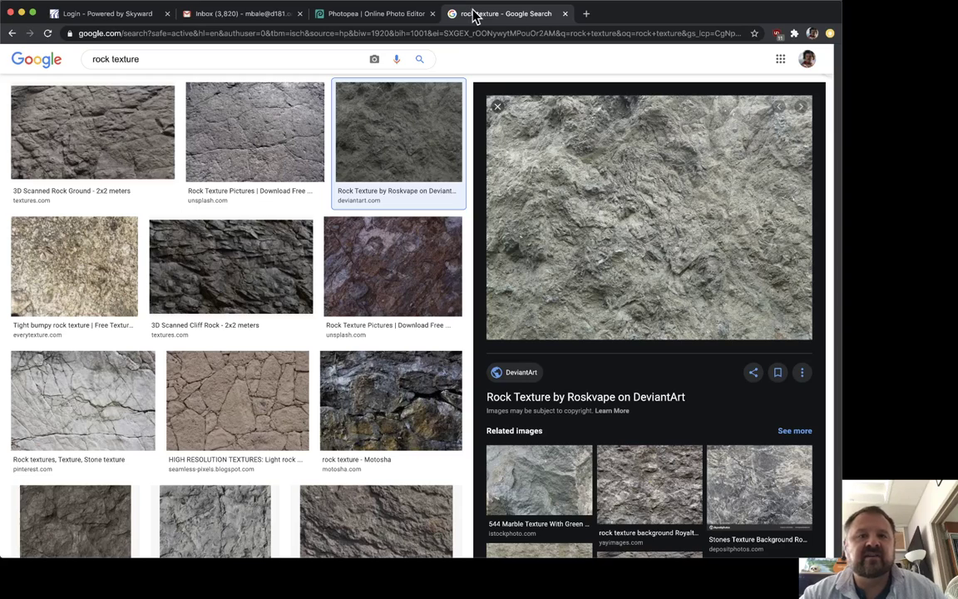
left_click(586, 14)
type("textu")
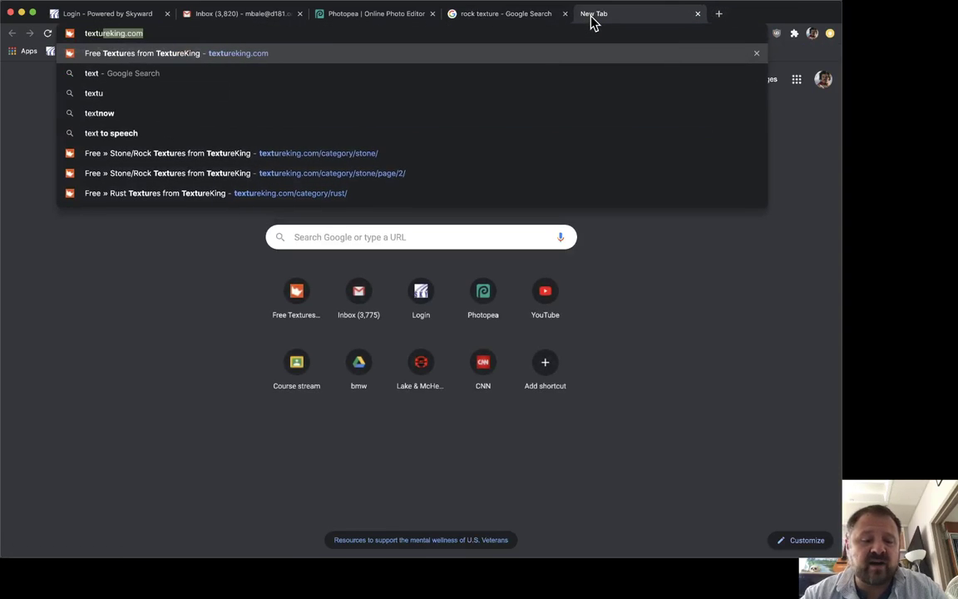
type("re")
key("Return")
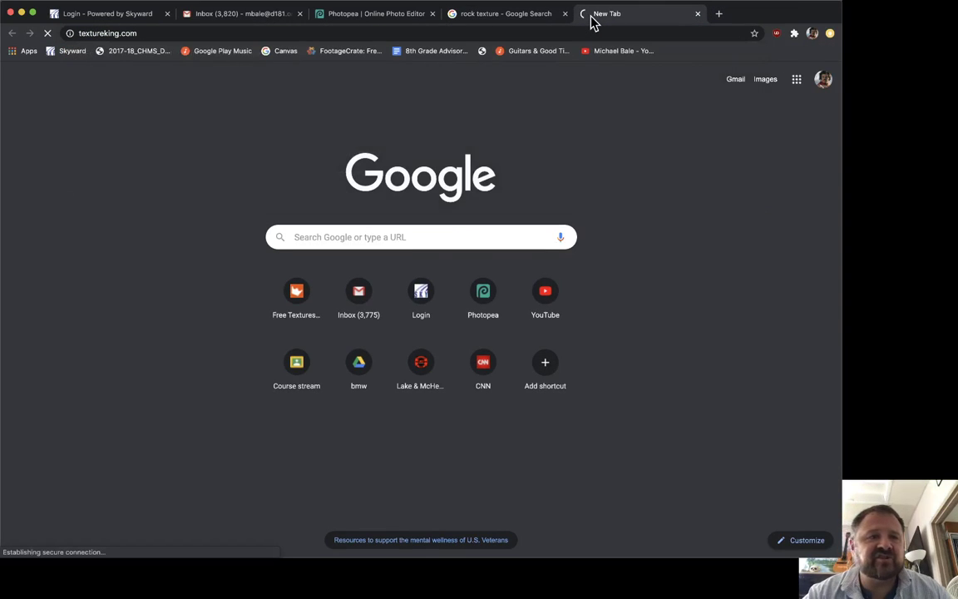
scroll(587, 309, "down", 10)
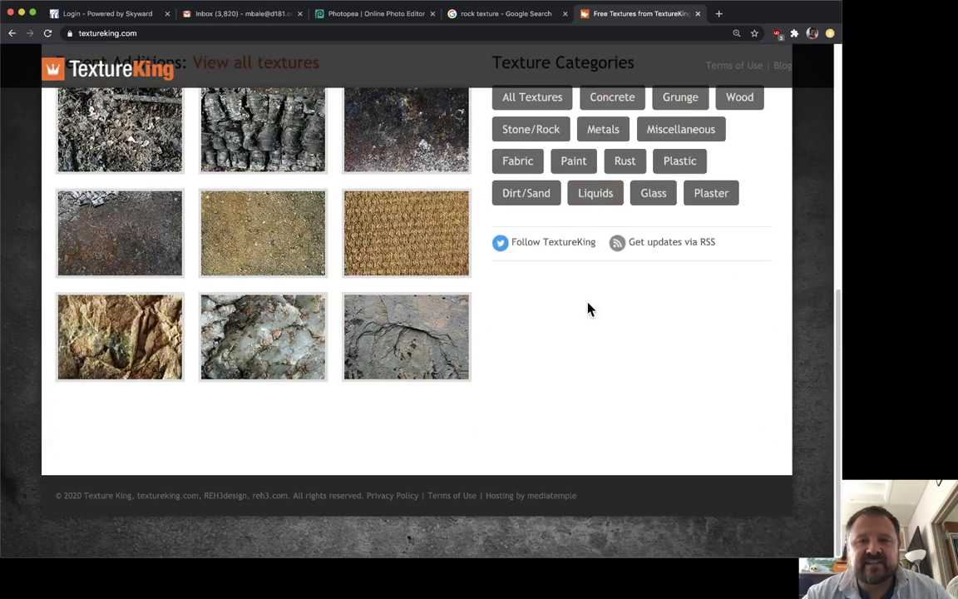
scroll(588, 310, "up", 10)
left_click(532, 333)
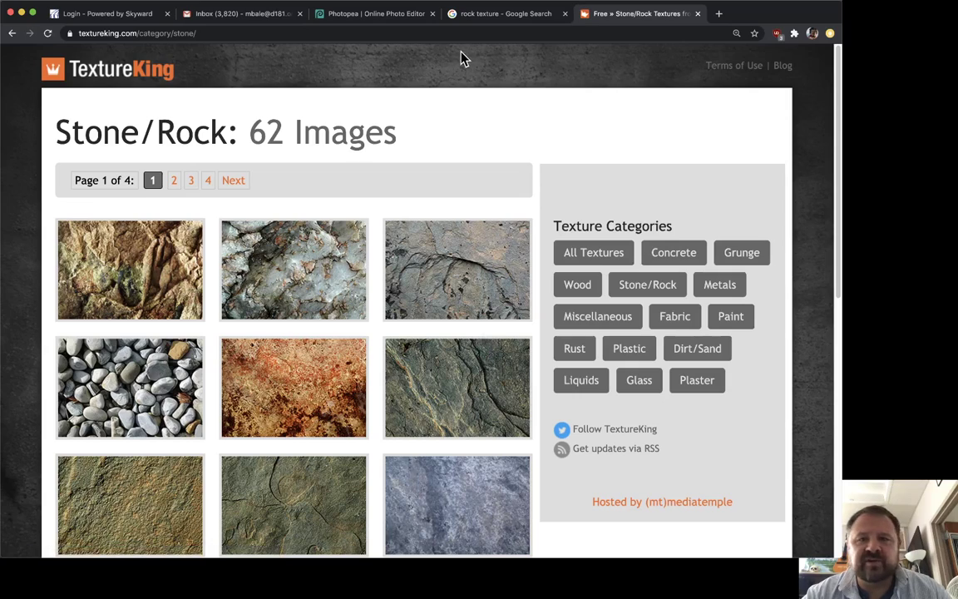
Browse the Google rock texture results, previewing the river rock image and the stacked stone wall image.
left_click(489, 18)
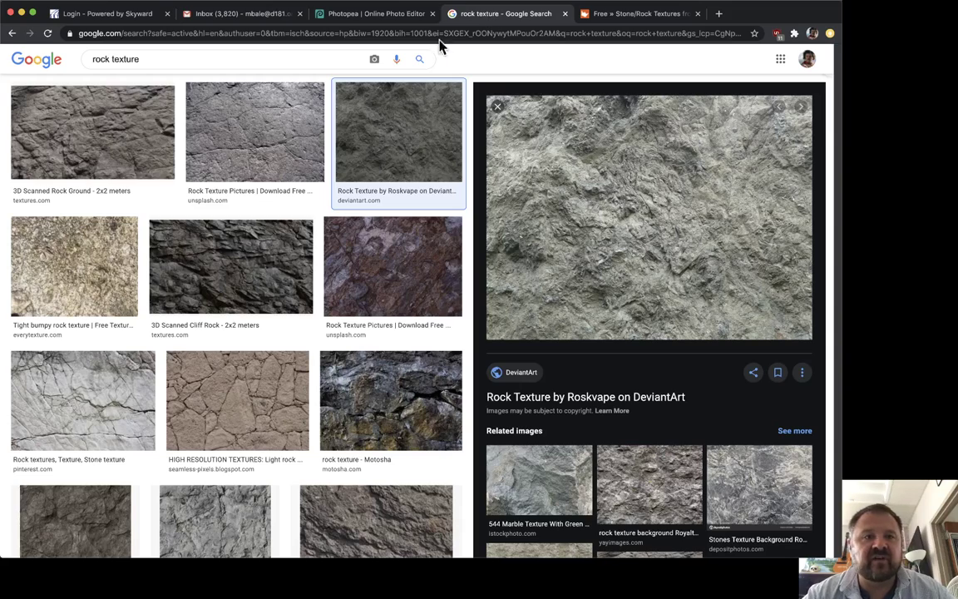
scroll(221, 272, "up", 2)
left_click_drag(164, 67, 92, 75)
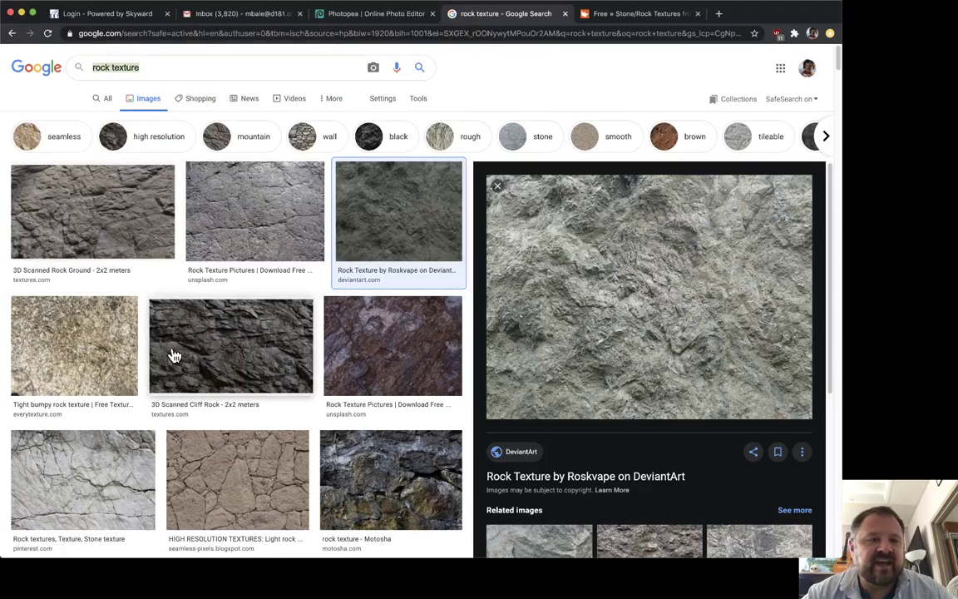
scroll(177, 350, "down", 5)
scroll(180, 349, "down", 6)
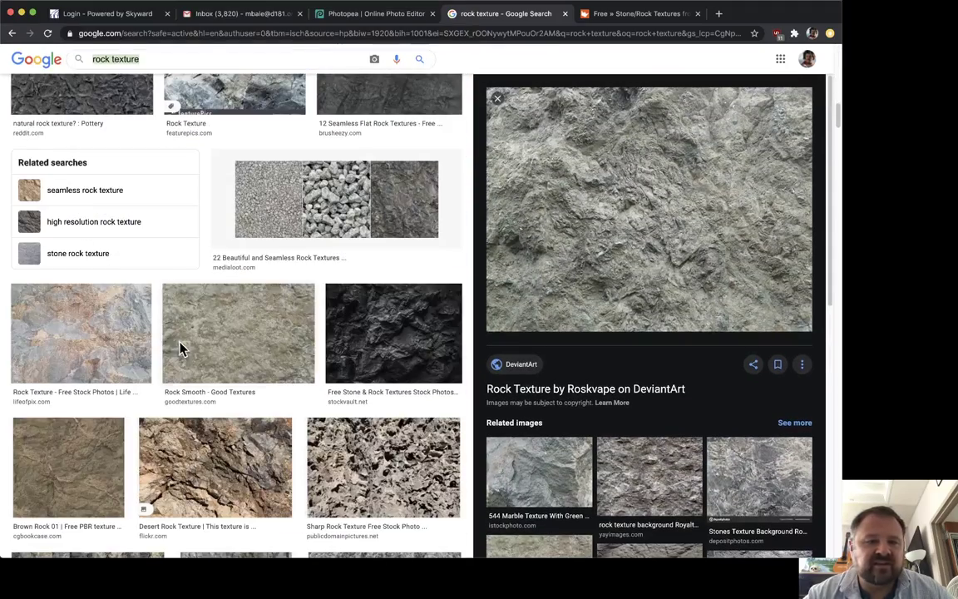
scroll(182, 348, "down", 8)
scroll(181, 349, "up", 2)
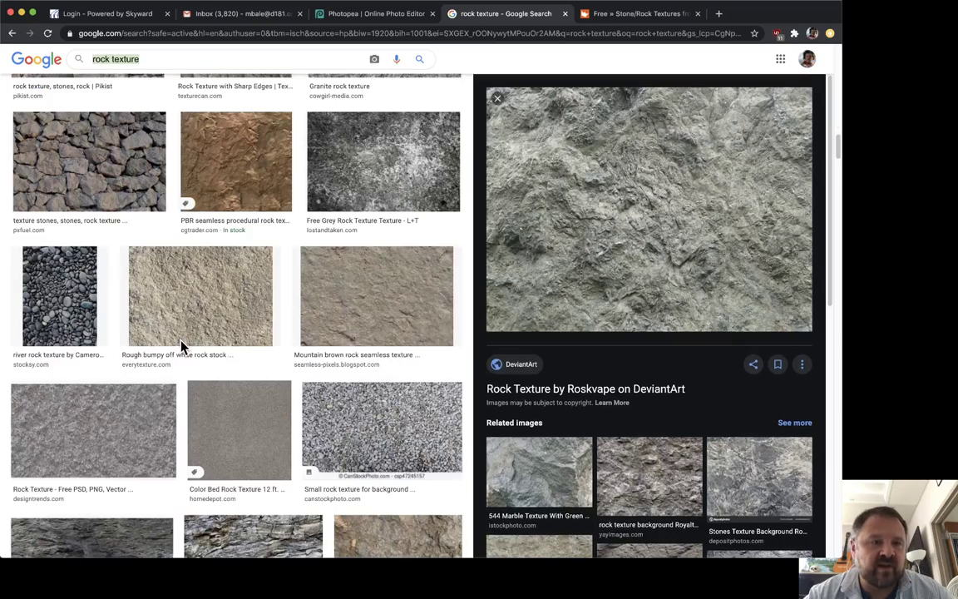
left_click(54, 284)
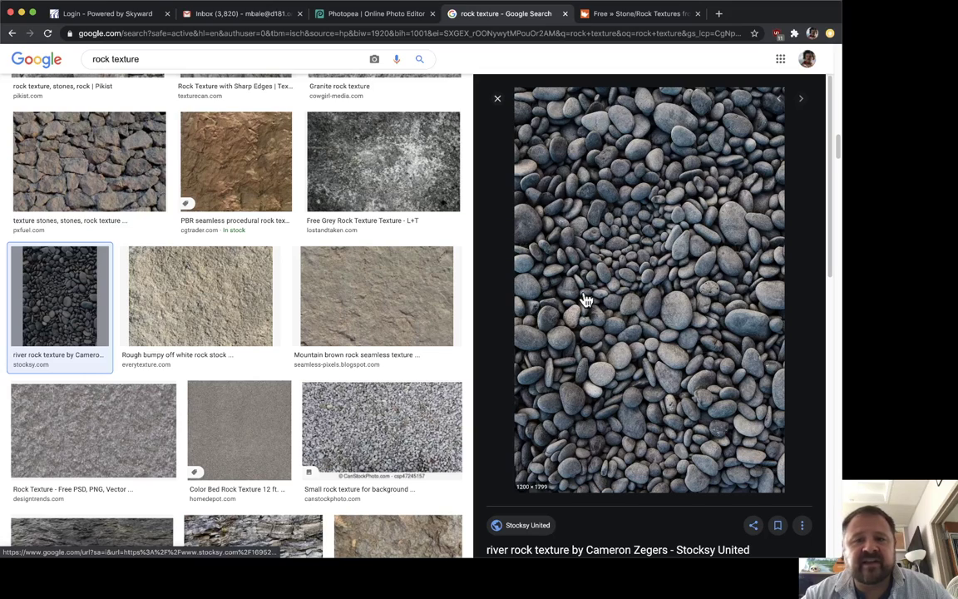
left_click(95, 150)
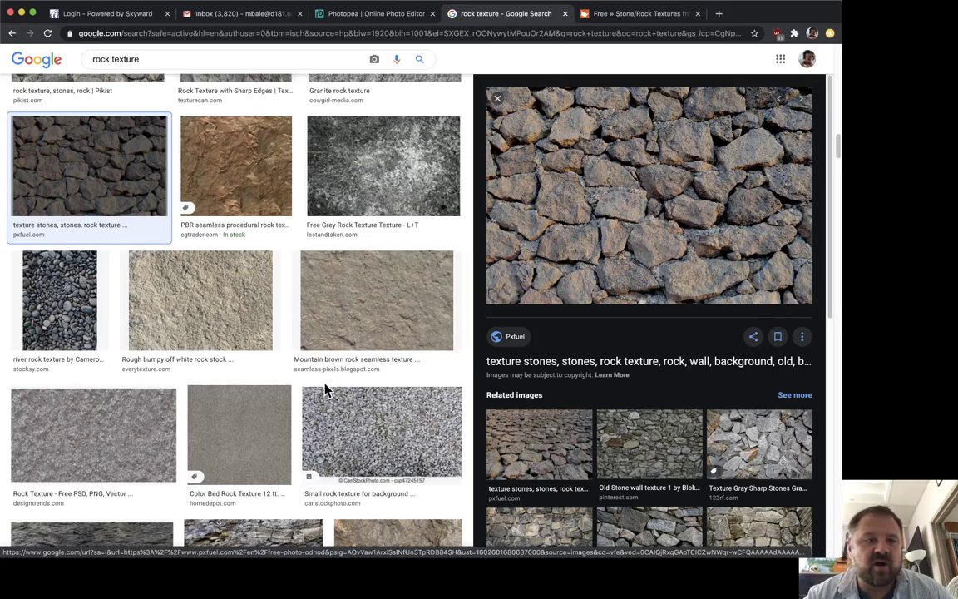
scroll(336, 400, "up", 5)
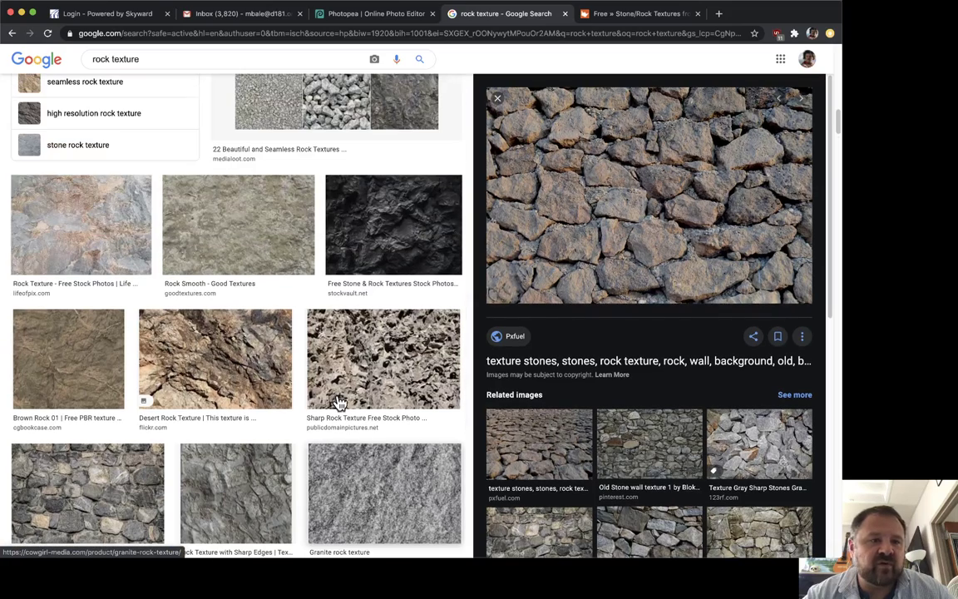
Compare larger previews of the Brown Rock 01, Life of Pix Rock Texture and Rock Smooth images.
left_click(94, 366)
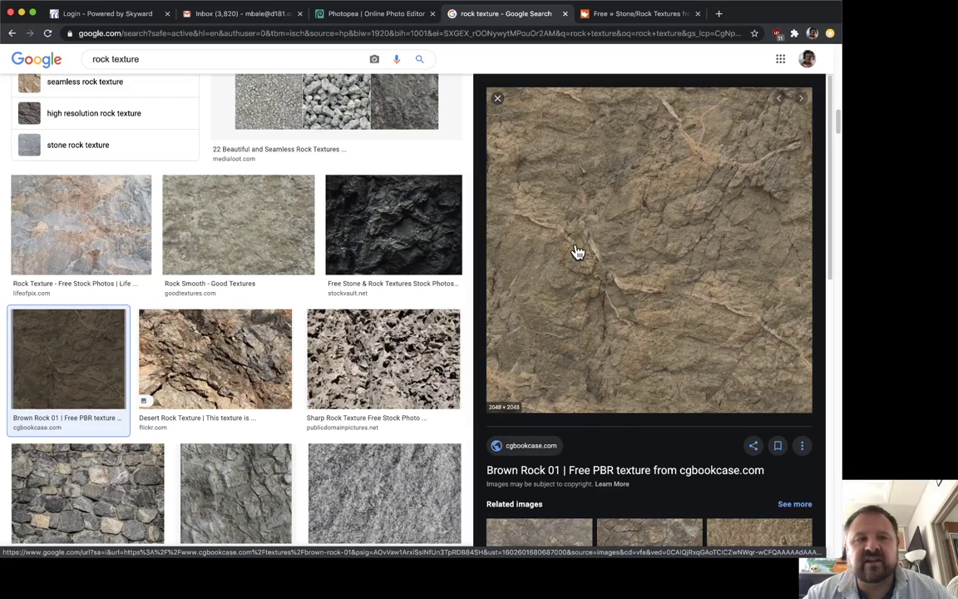
left_click(46, 242)
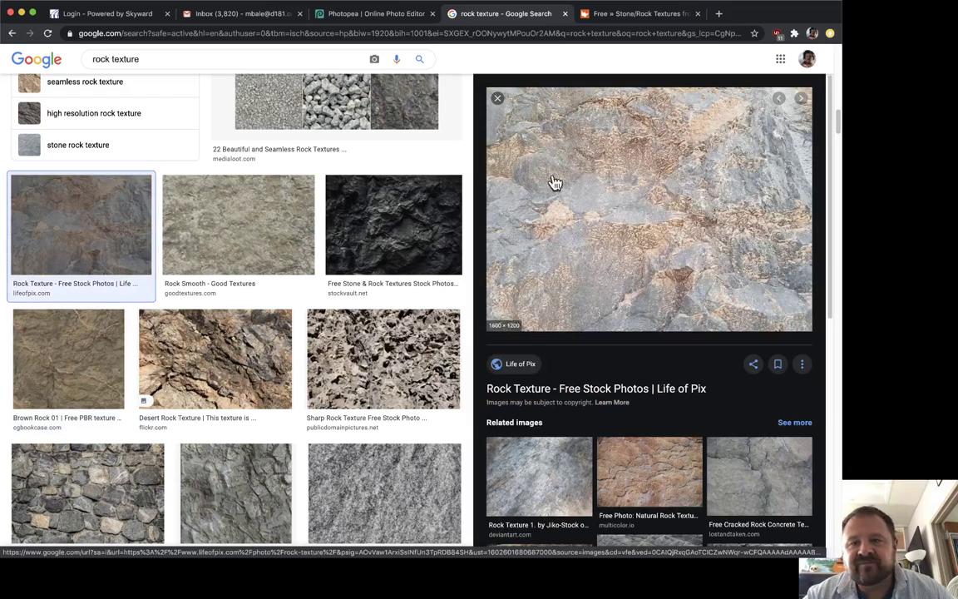
left_click(254, 239)
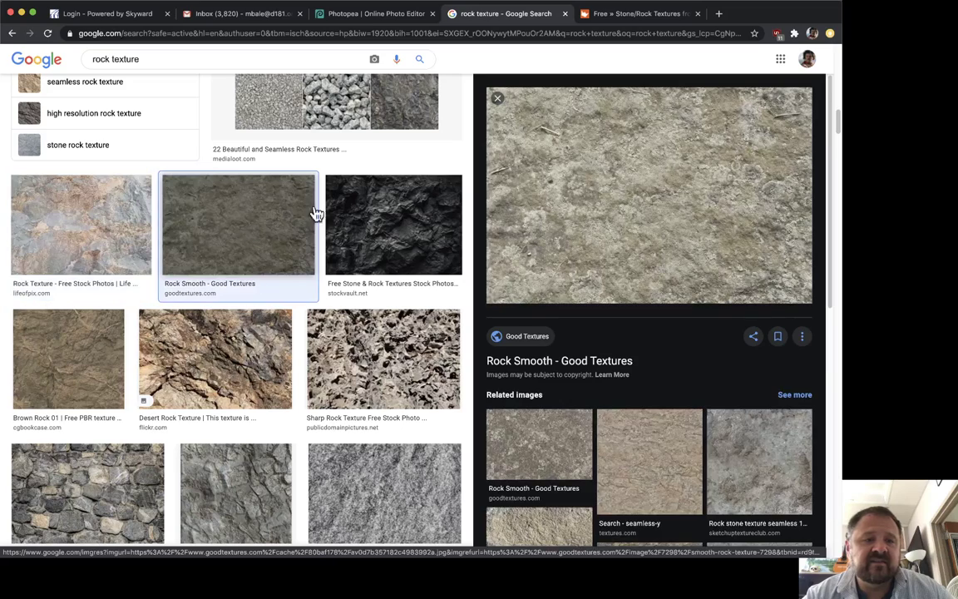
Copy the Brown Rock 01 image from cgbookcase.com and paste it into the Photopea document directly above the Dr Fauci layer.
left_click(75, 344)
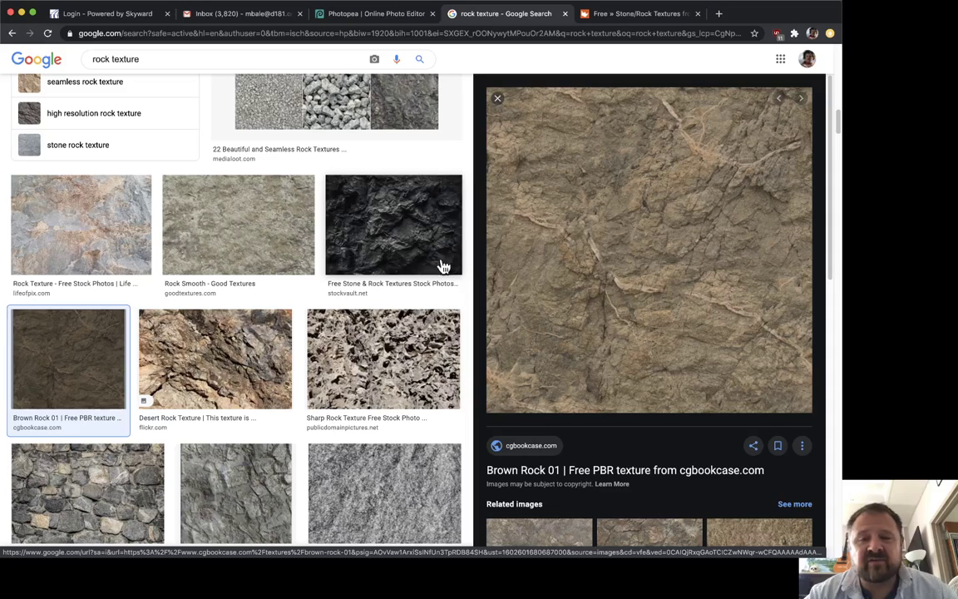
right_click(629, 210)
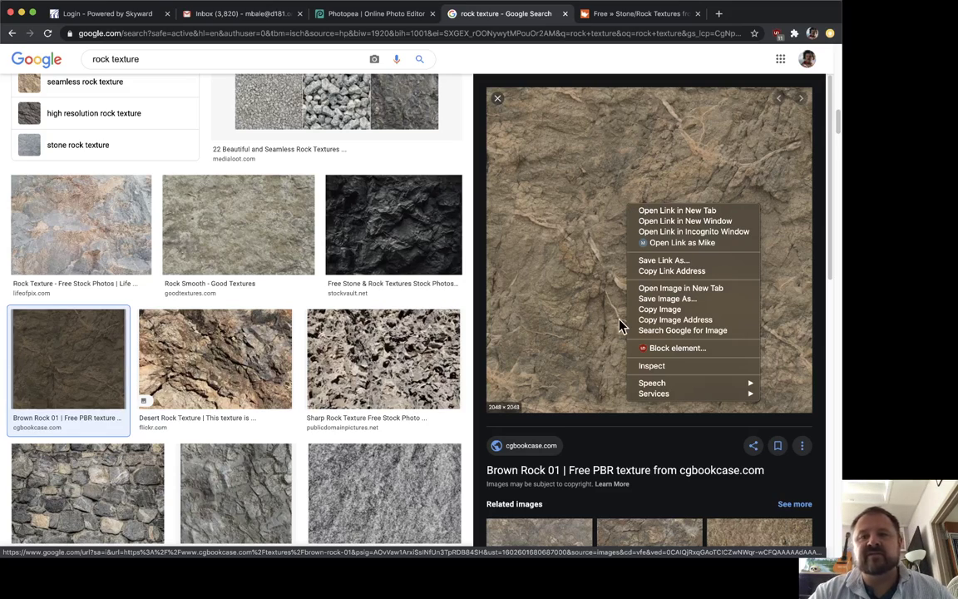
left_click(665, 313)
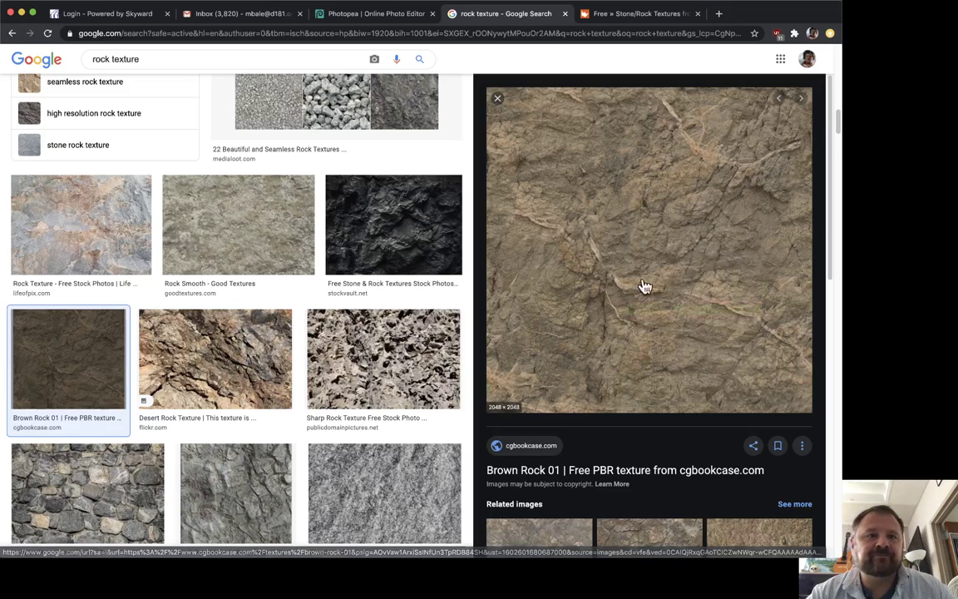
left_click(376, 14)
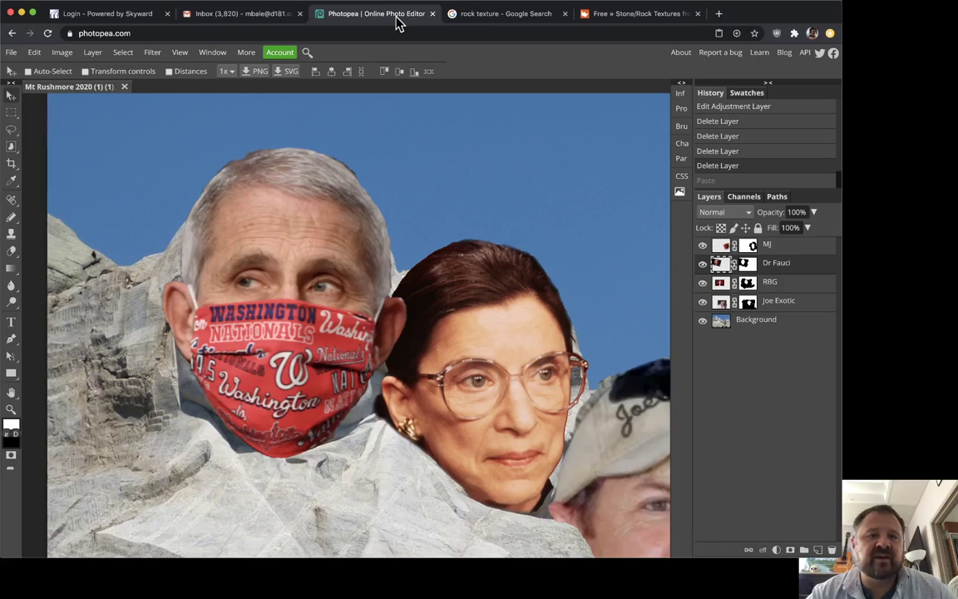
left_click(35, 53)
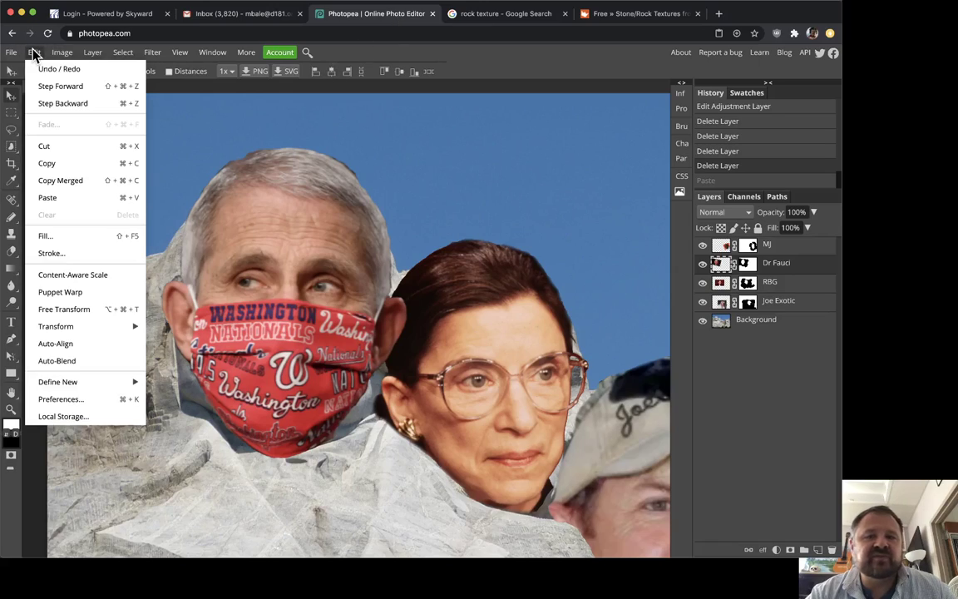
left_click(48, 198)
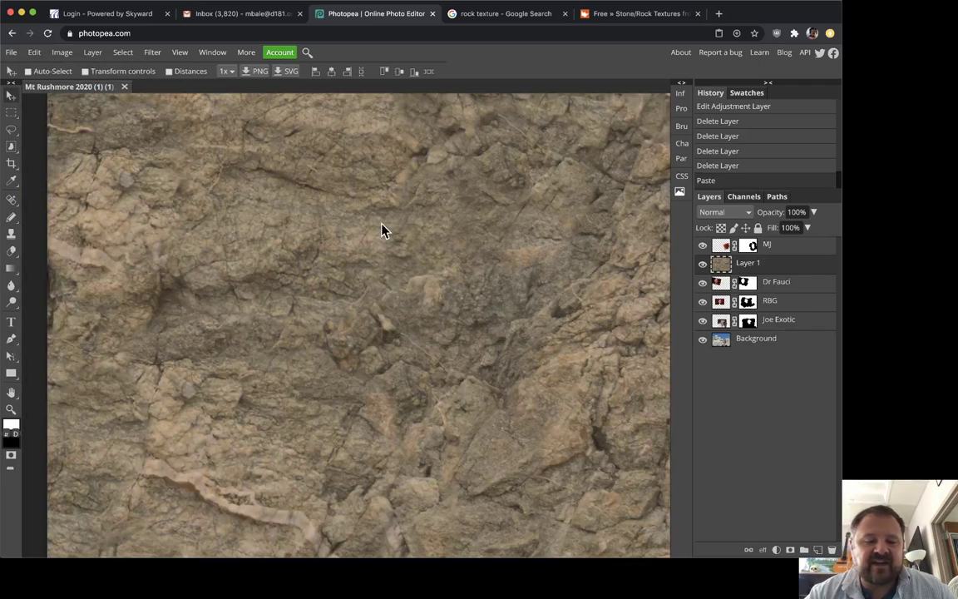
Scale the rock texture layer down to about 35% width and 37% height and move it over Dr Fauci's head.
key("ctrl+0")
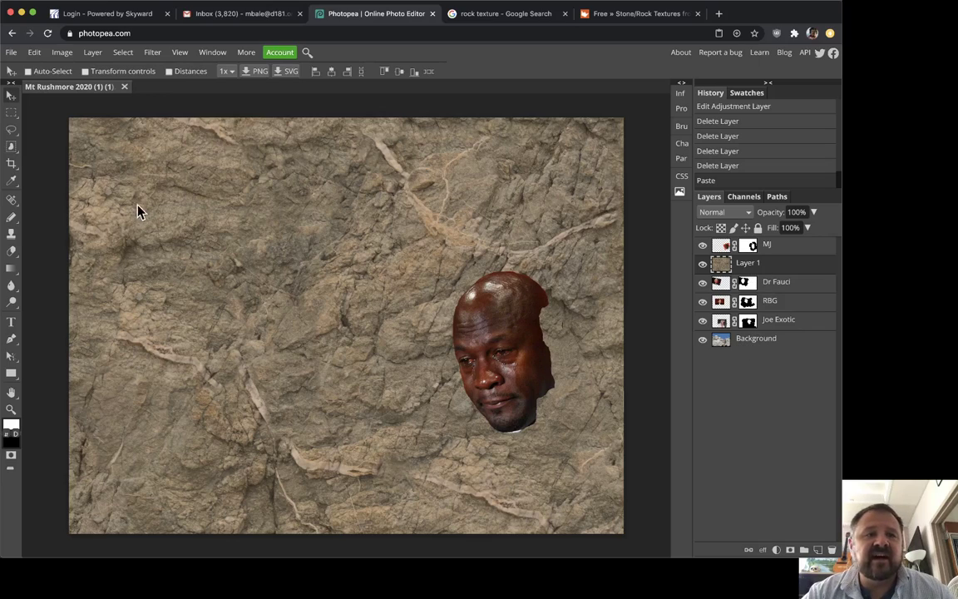
mouse_move(208, 237)
left_mouse_down()
mouse_move(363, 207)
mouse_move(154, 332)
mouse_move(336, 222)
mouse_move(223, 260)
mouse_move(200, 254)
left_mouse_up()
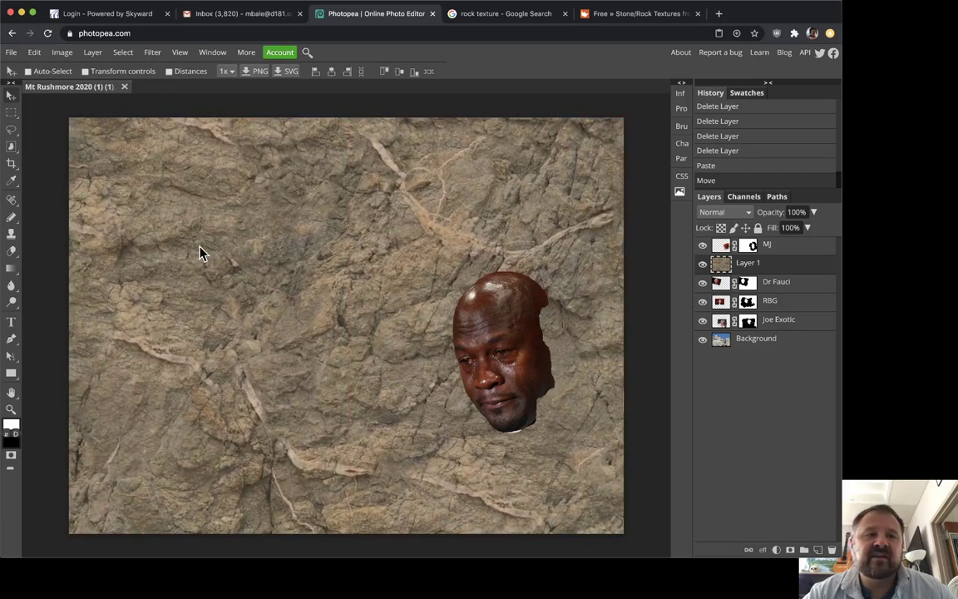
left_click(95, 72)
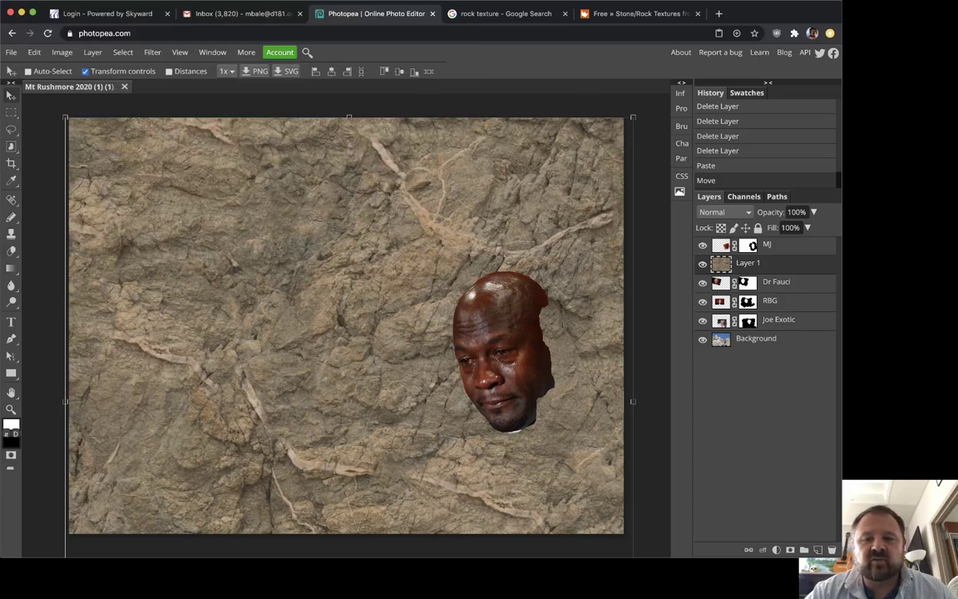
left_click_drag(634, 115, 347, 359)
left_click_drag(223, 422, 213, 227)
left_click_drag(346, 145, 267, 253)
left_click_drag(180, 269, 208, 172)
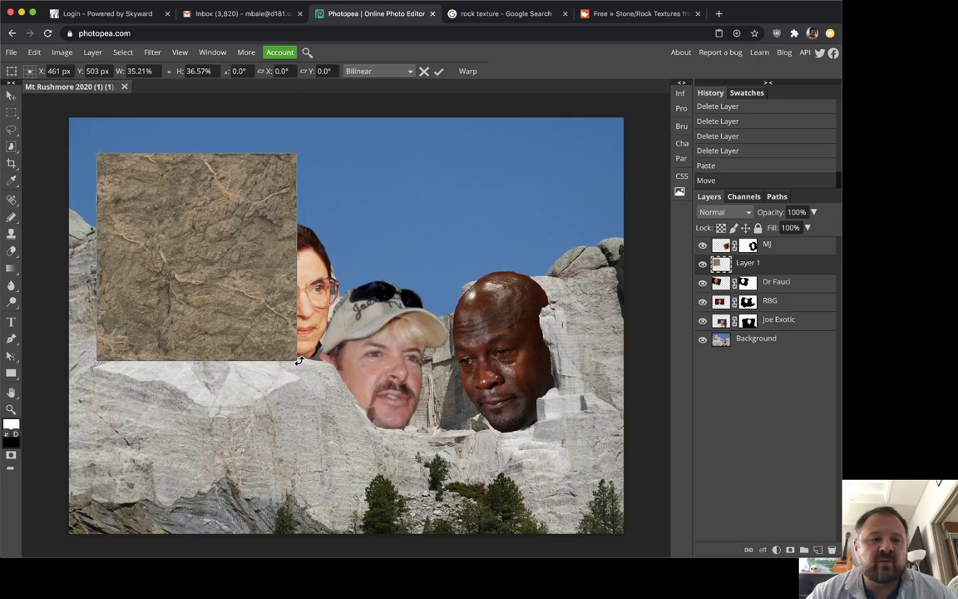
Rotate the rock texture to about -91°, shift it over Dr Fauci's head and apply the transform.
left_click_drag(302, 364, 318, 131)
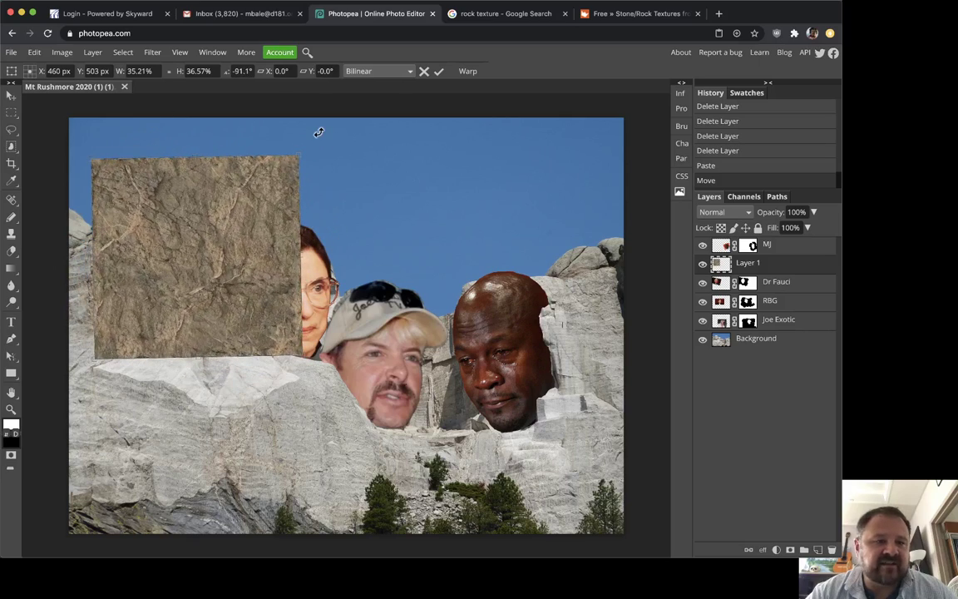
left_click_drag(195, 254, 236, 265)
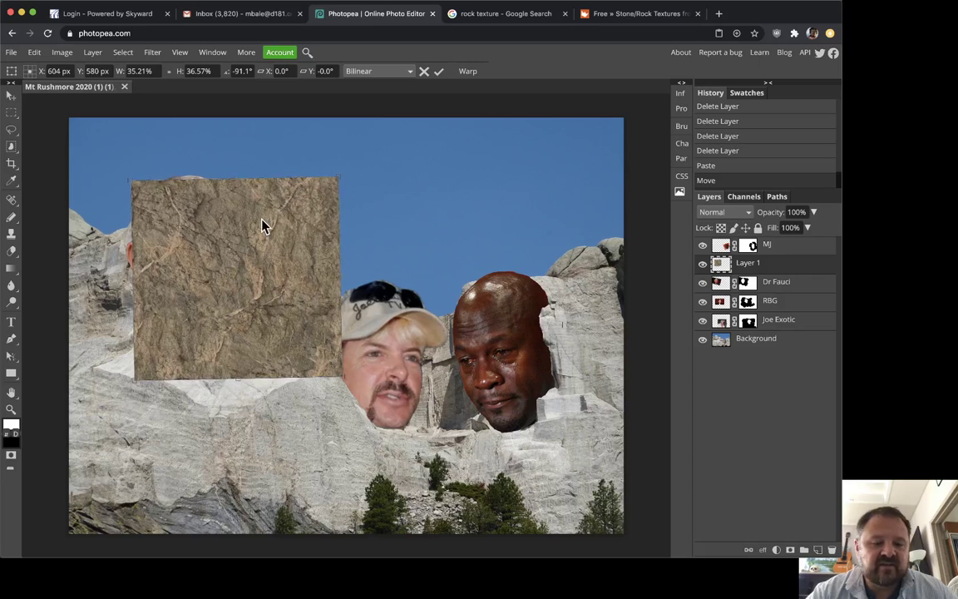
key("Return")
Rotate the rock texture about 12° more to follow the tilt of Dr Fauci's head, fully cover the head and apply the transform.
key("z")
left_click(217, 230)
left_click_drag(197, 235, 231, 239)
key("v")
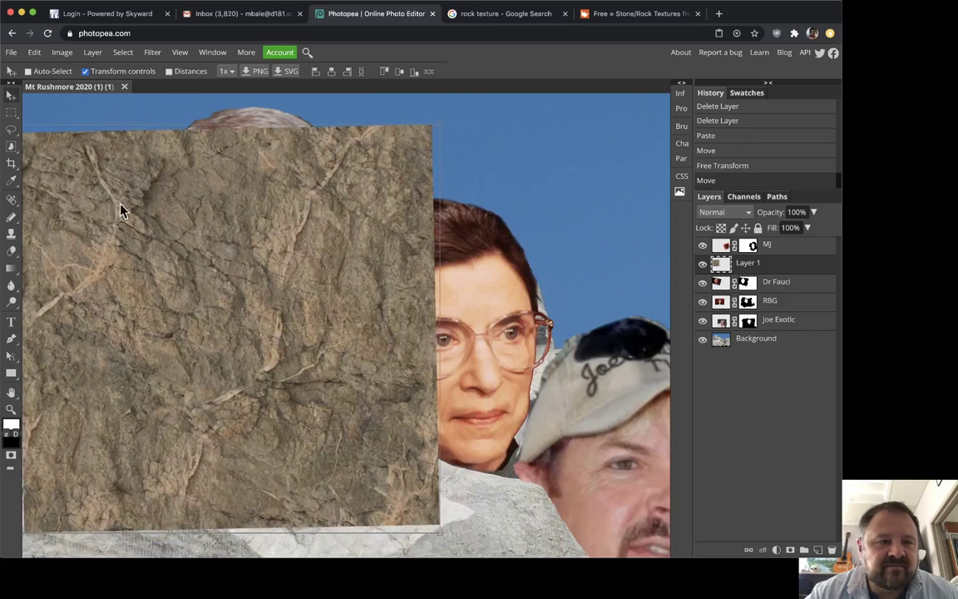
left_click_drag(200, 349, 223, 312)
left_click_drag(521, 165, 513, 218)
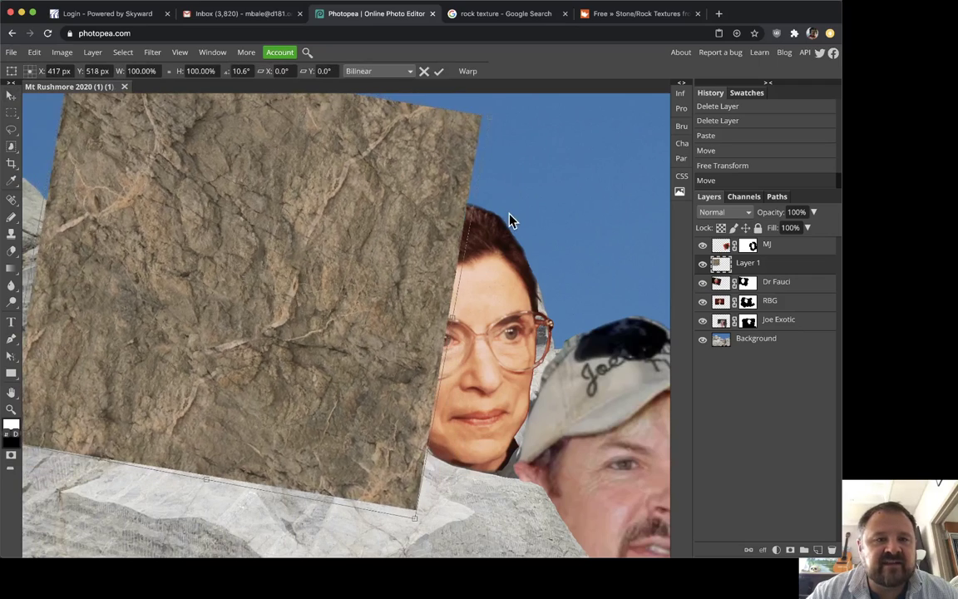
left_click_drag(307, 229, 337, 222)
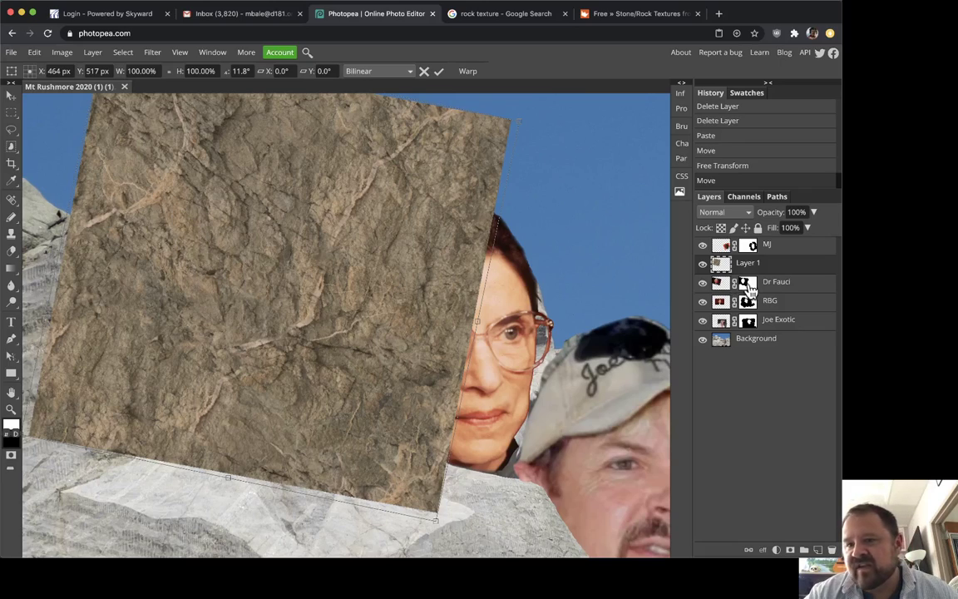
left_click(805, 282)
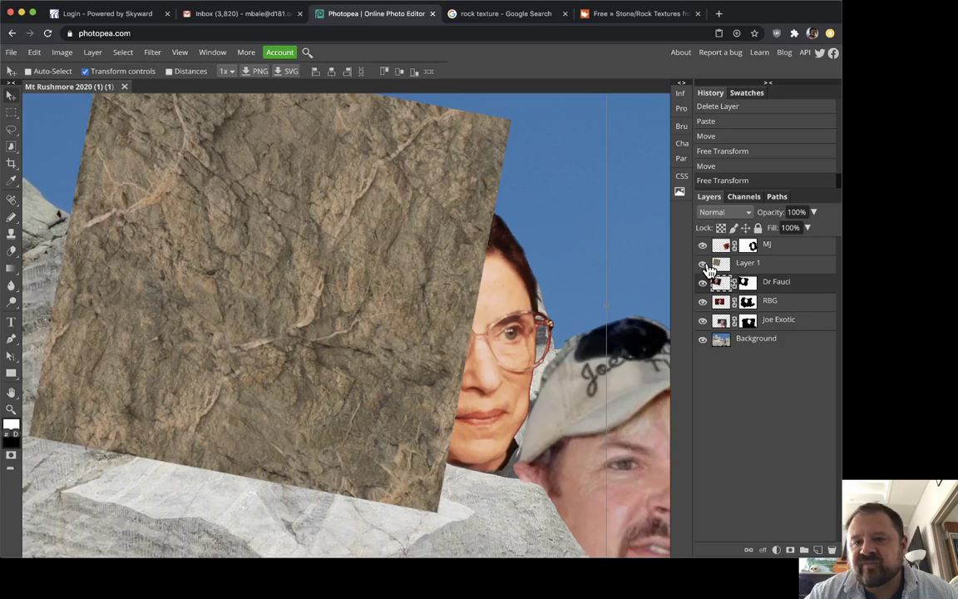
Turn the rock texture layer into a clipping mask on the Dr Fauci layer.
scroll(469, 241, "up", 3)
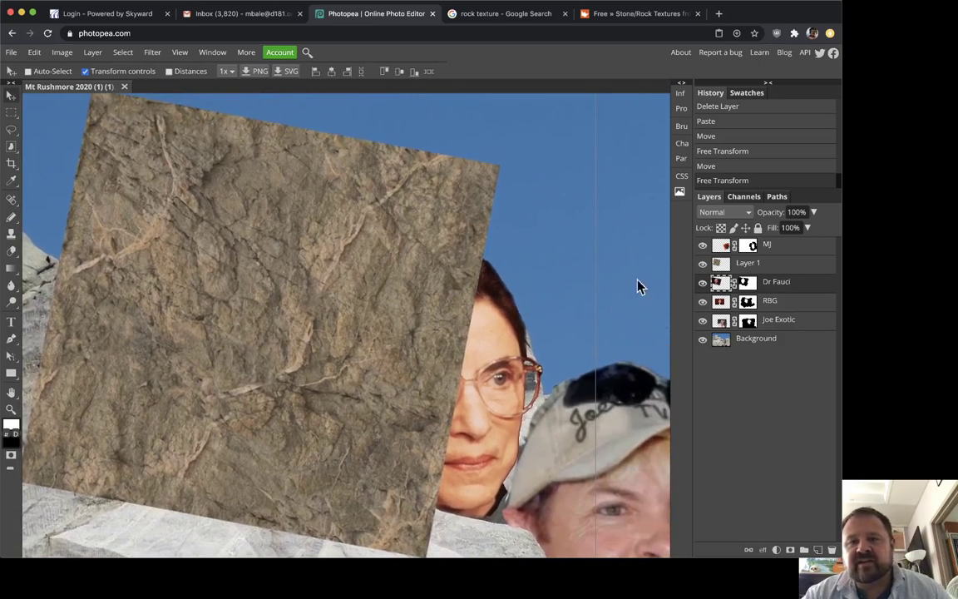
left_click(784, 265)
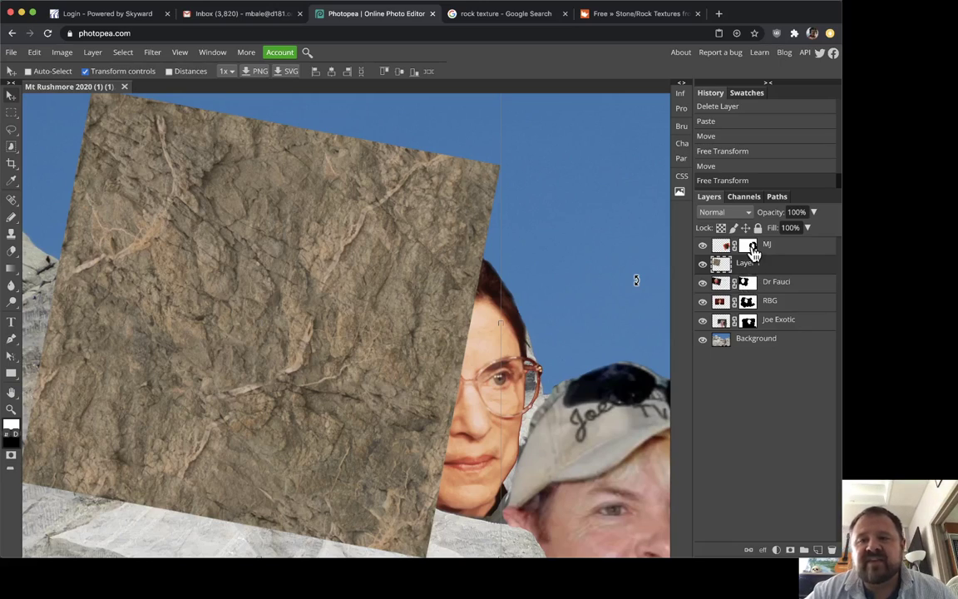
right_click(782, 270)
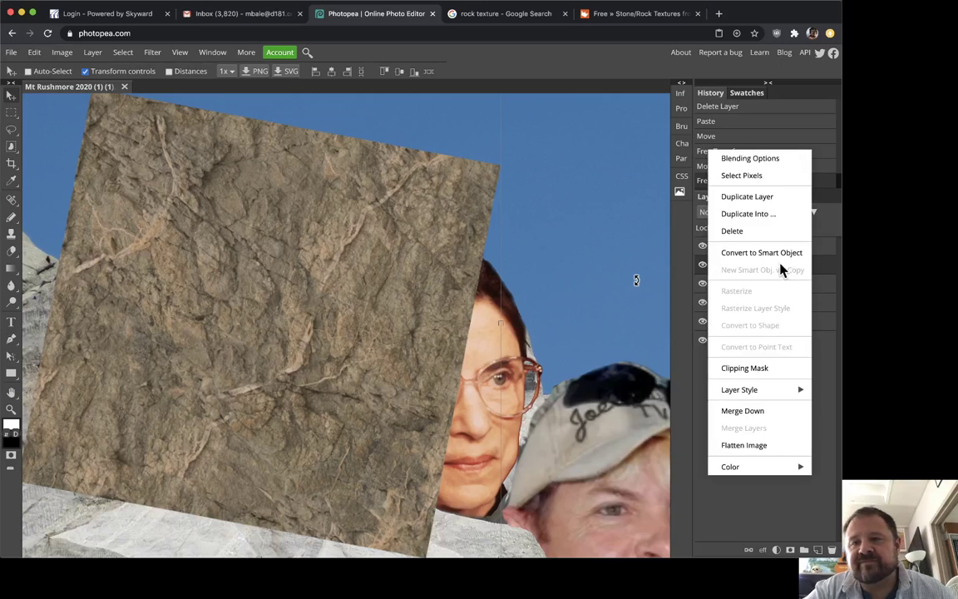
right_click(821, 279)
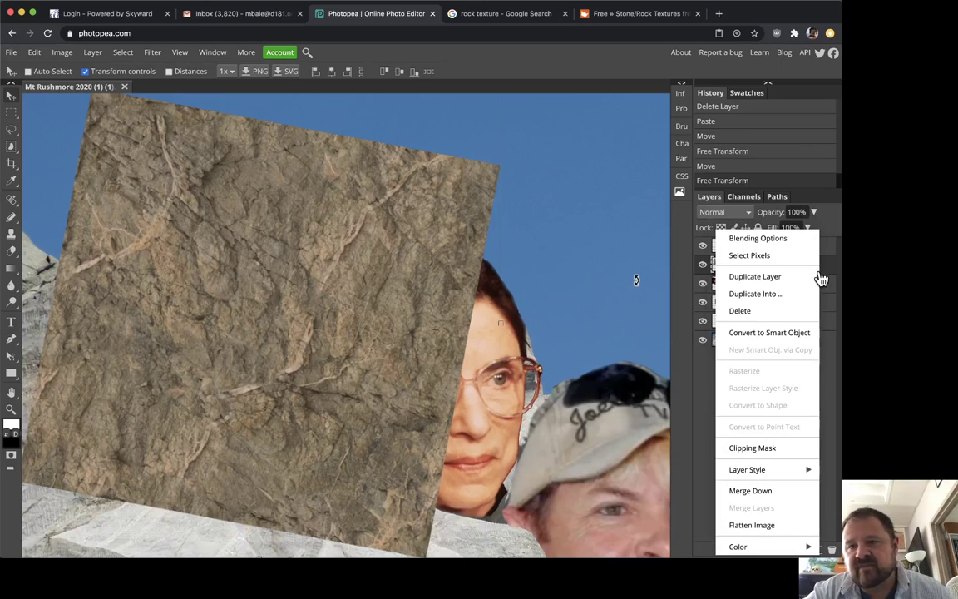
left_click(769, 449)
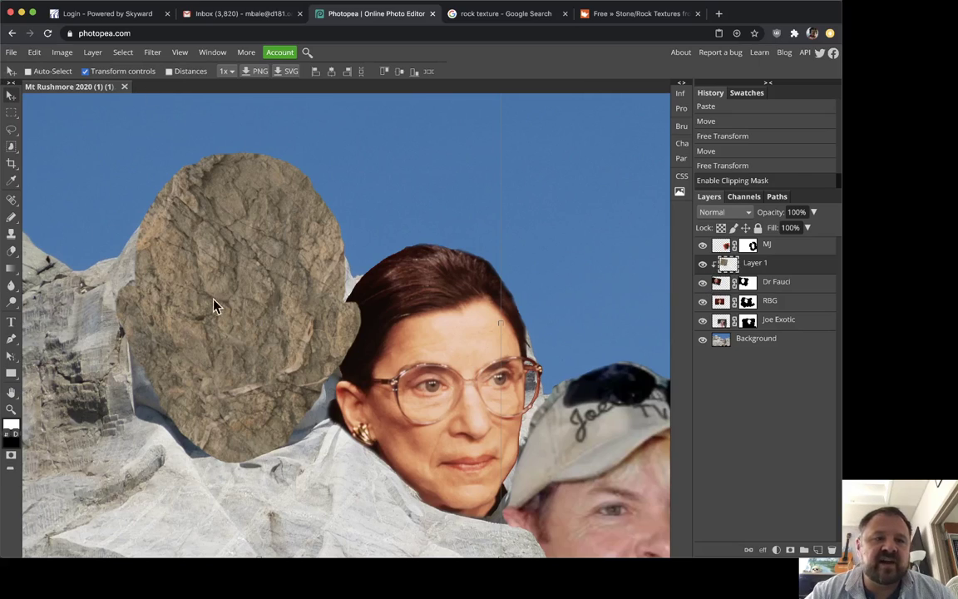
Shift the clipped rock texture within Dr Fauci's head outline to choose which part of the rock covers the face.
left_click_drag(214, 306, 297, 300)
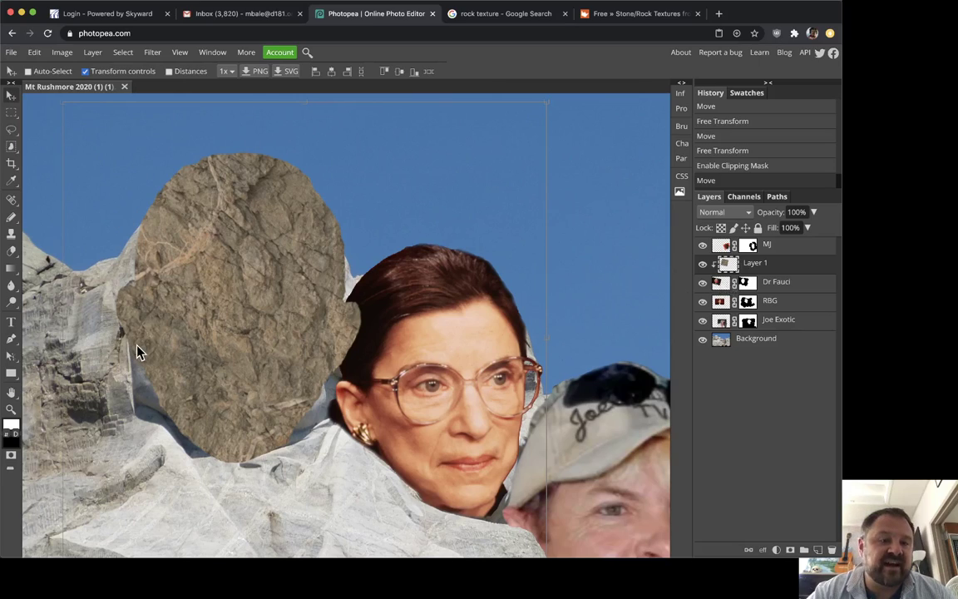
left_click_drag(138, 351, 220, 263)
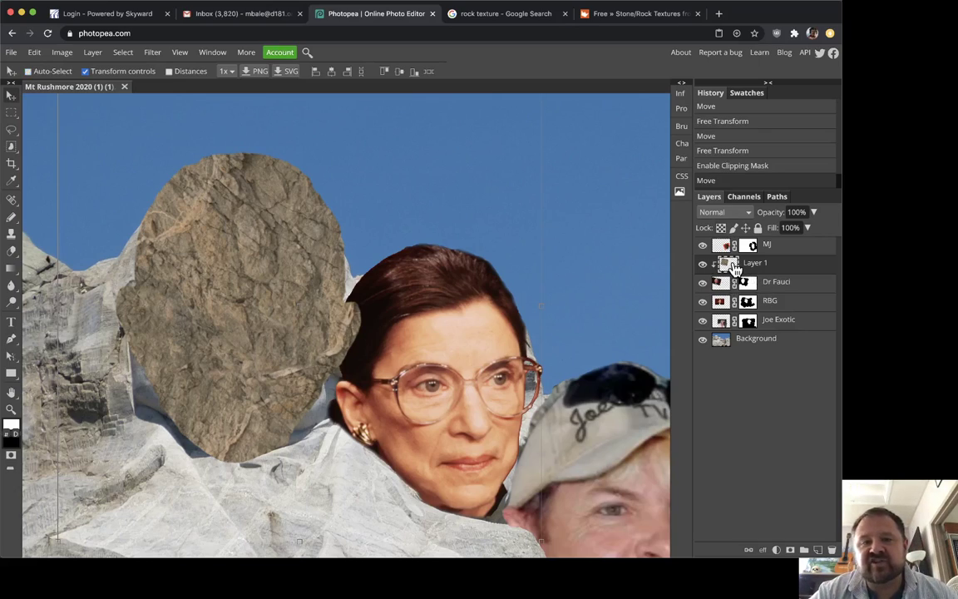
left_click_drag(213, 263, 236, 249)
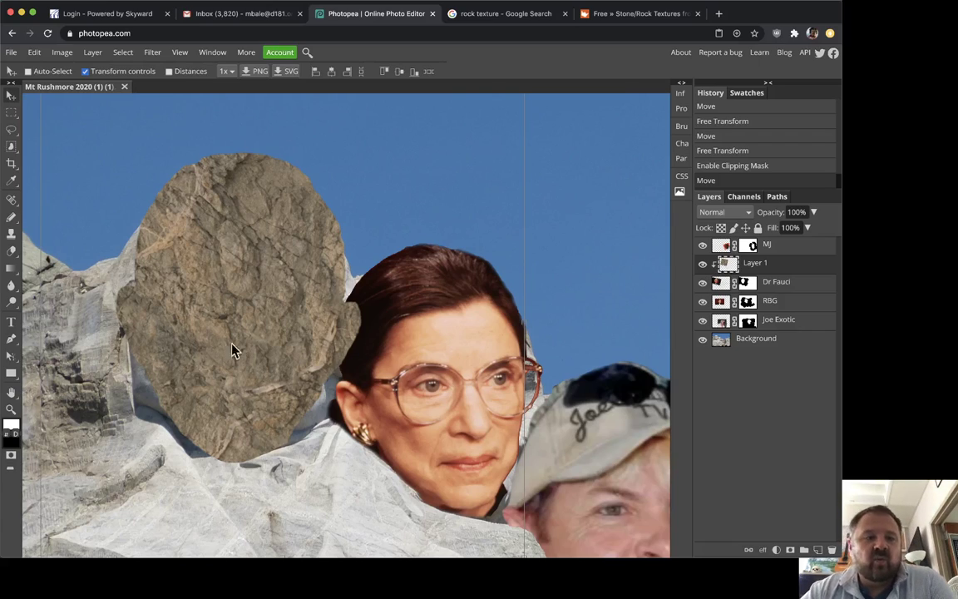
left_click_drag(263, 288, 243, 368)
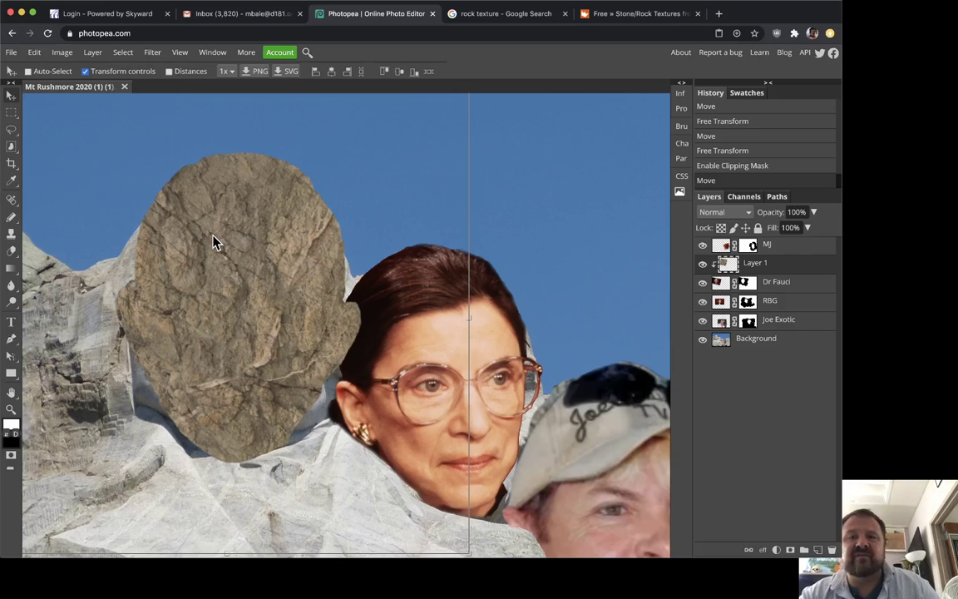
Try the Multiply, Darker Color, Linear Dodge and Exclusion blend modes on the rock texture layer.
left_click(739, 215)
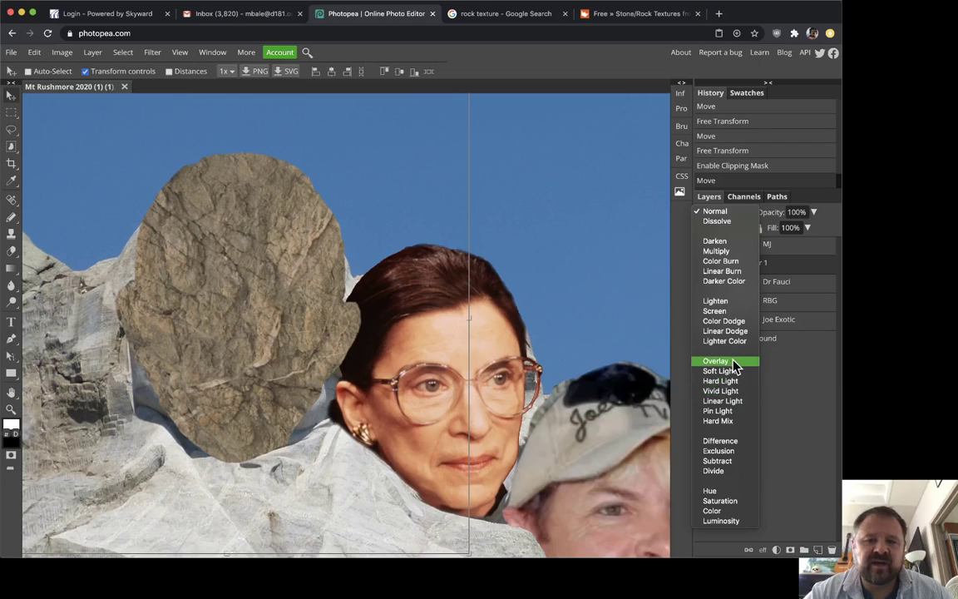
left_click(738, 259)
left_click(735, 213)
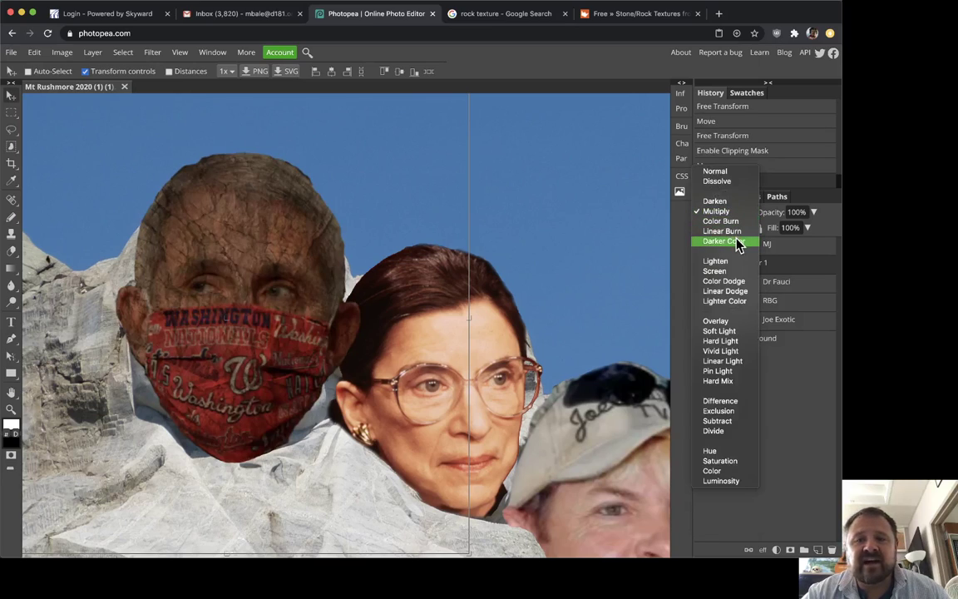
left_click(738, 242)
left_click(736, 214)
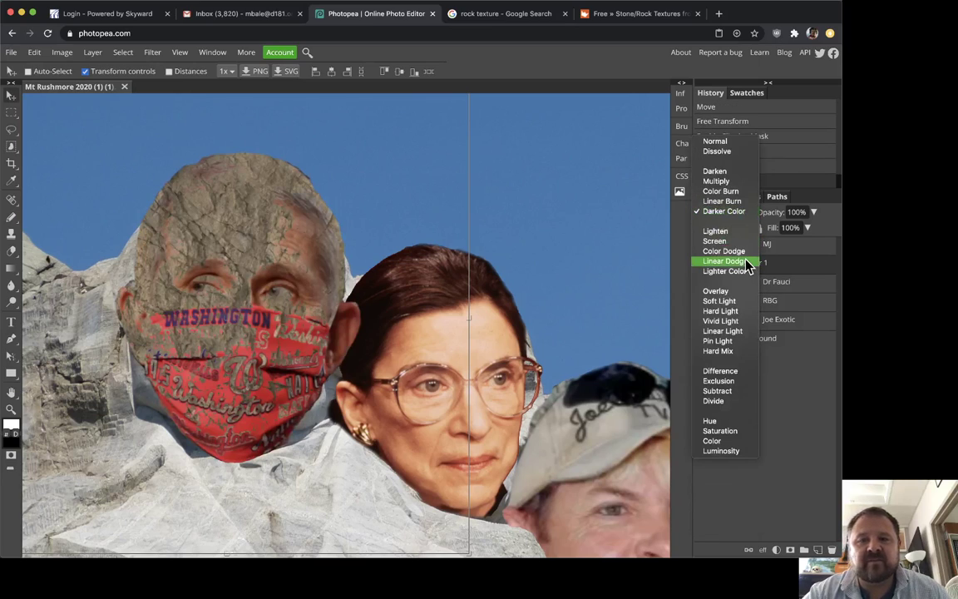
left_click(747, 262)
left_click(737, 213)
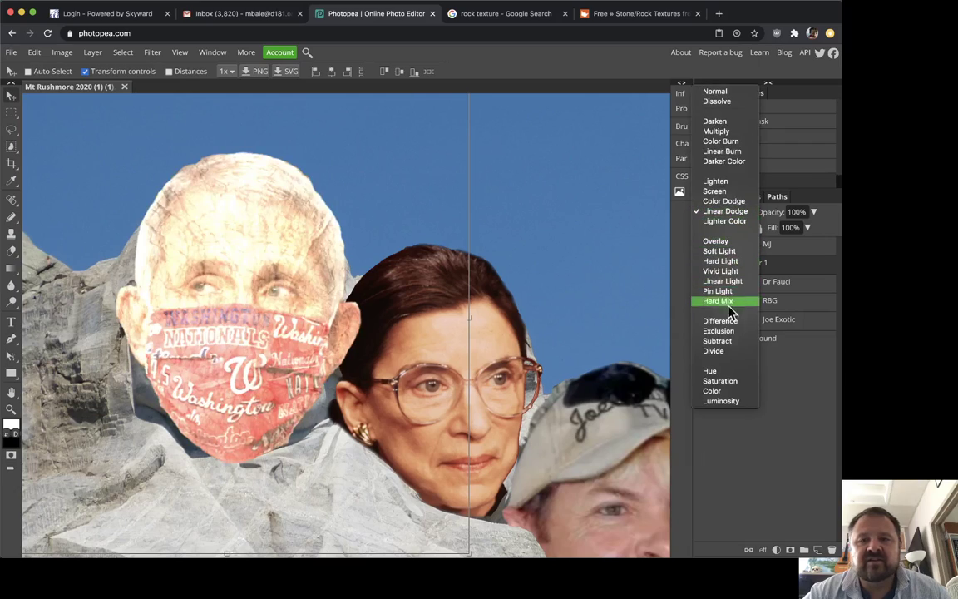
left_click(725, 331)
Try the Difference, Subtract, Hue and Color blend modes on the rock texture layer.
left_click(732, 213)
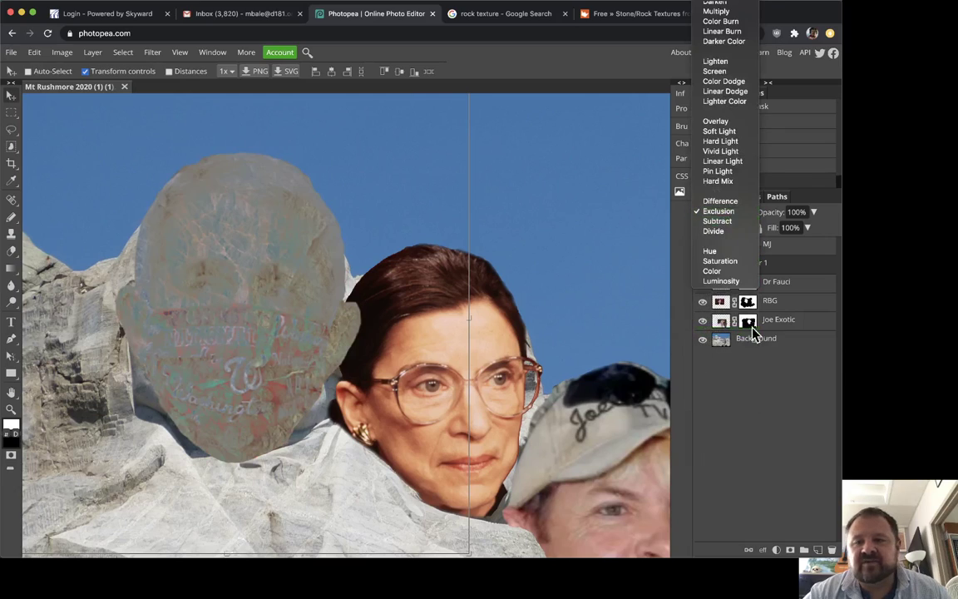
left_click(719, 201)
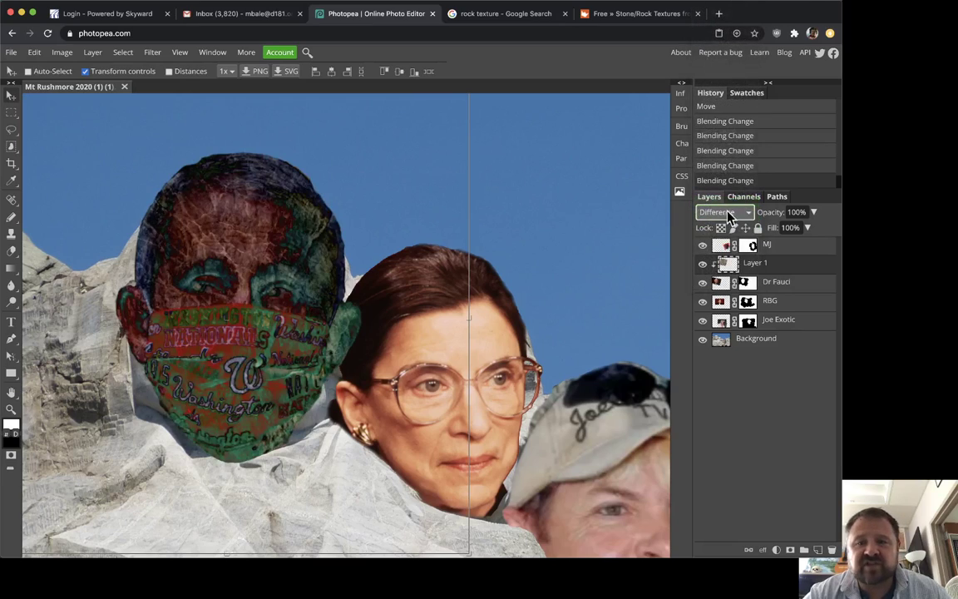
left_click(729, 213)
left_click(729, 236)
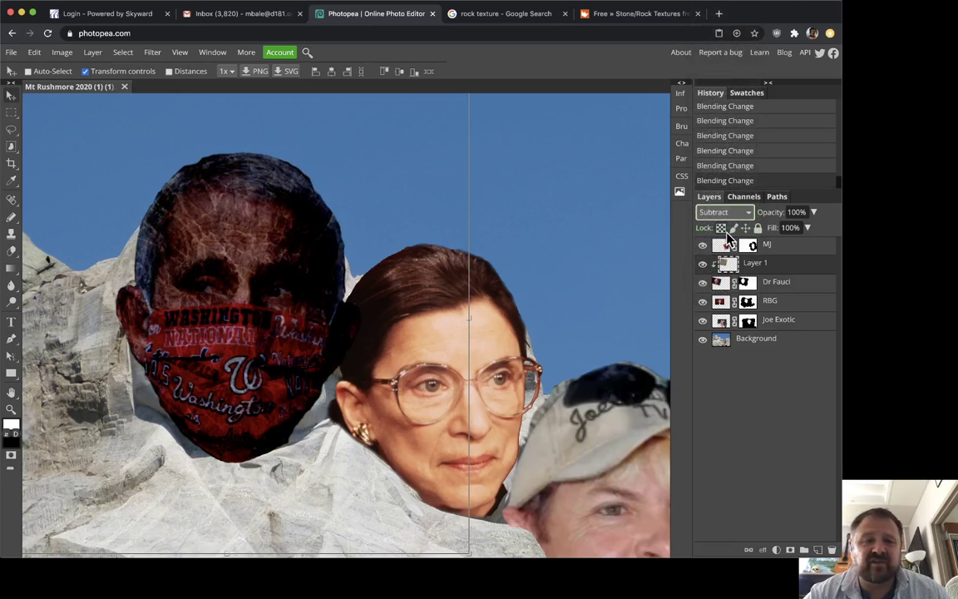
left_click(725, 215)
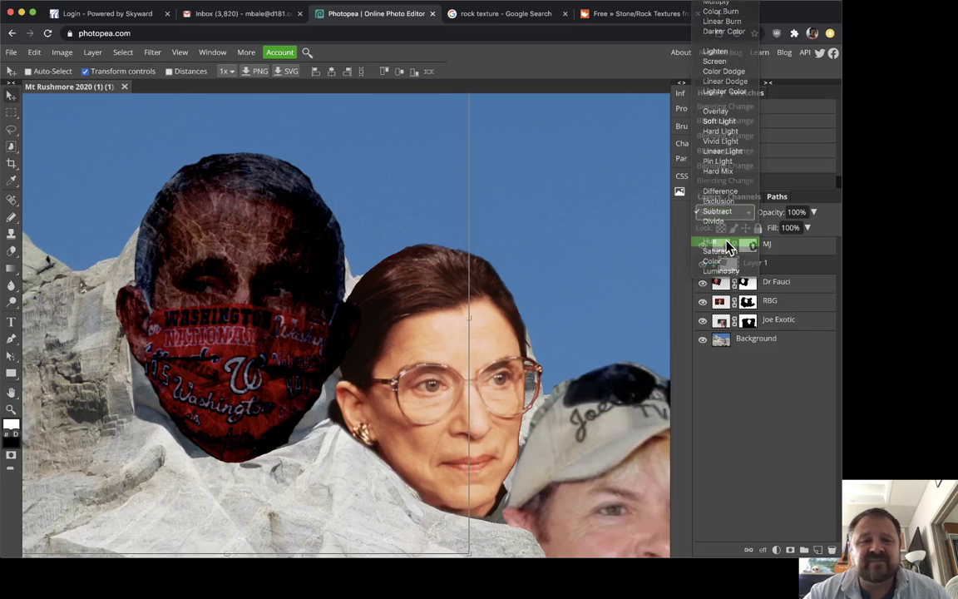
left_click(729, 244)
left_click(725, 213)
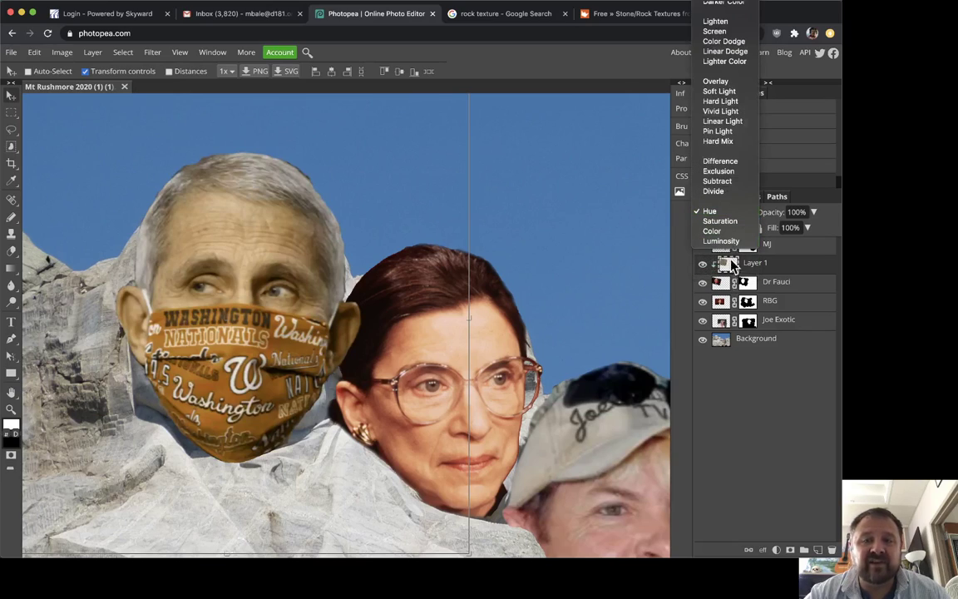
left_click(726, 235)
Try the Overlay blend mode on the rock texture layer over Dr Fauci's face.
left_click(725, 212)
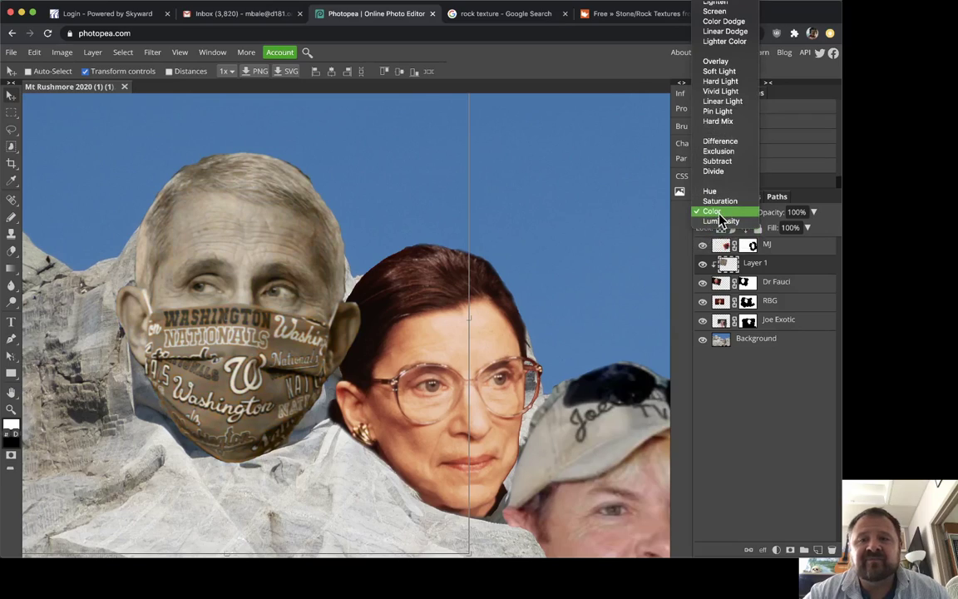
left_click(727, 63)
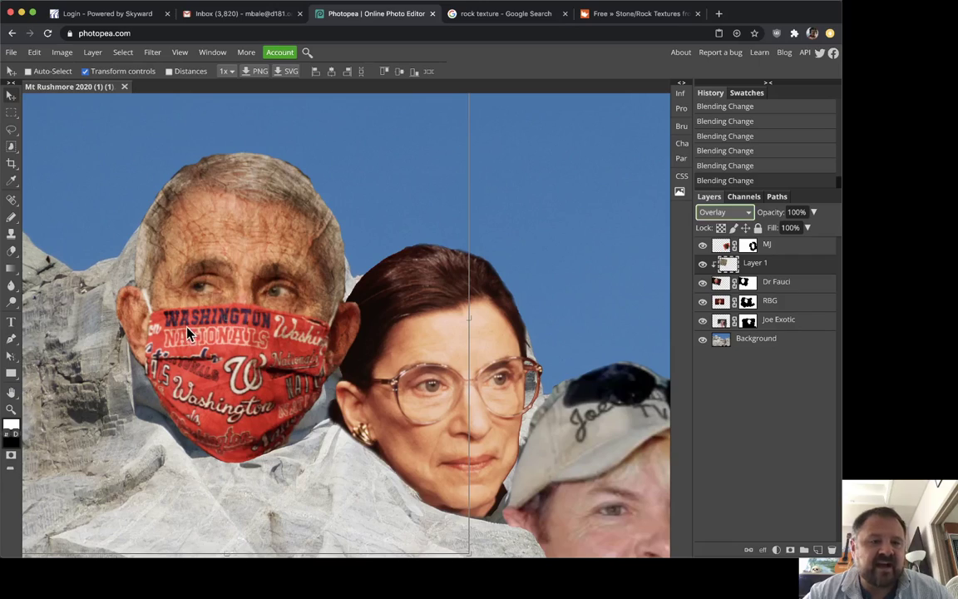
left_click(215, 331)
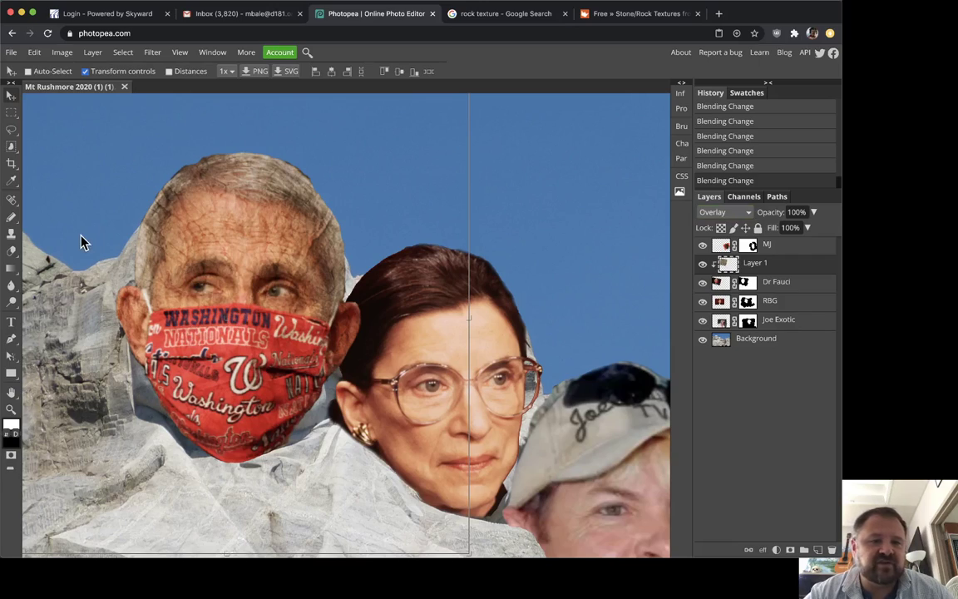
Set the rock texture layer's blend mode to Hard Light and reposition the cracks over Dr Fauci's face.
left_click(722, 212)
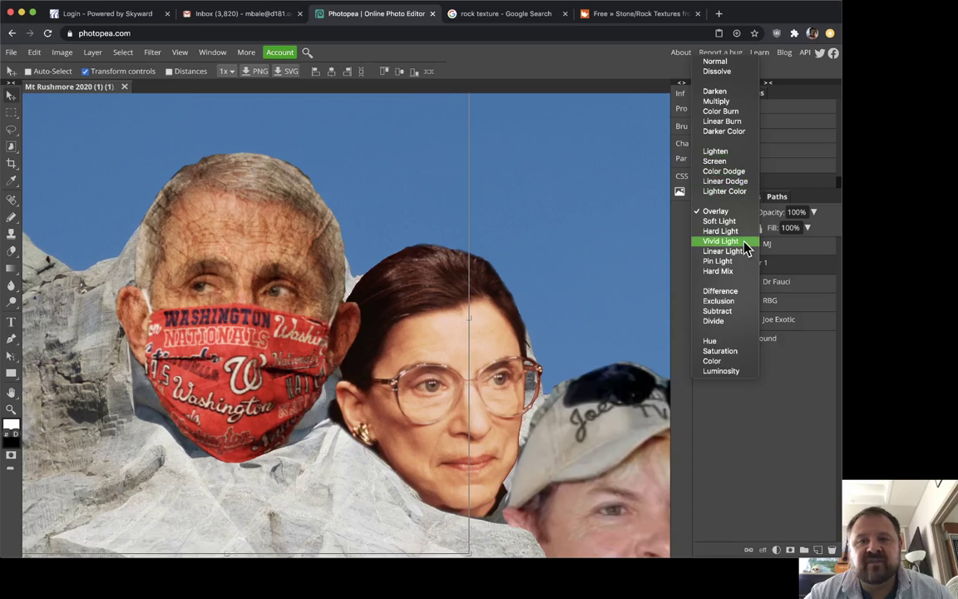
left_click(742, 234)
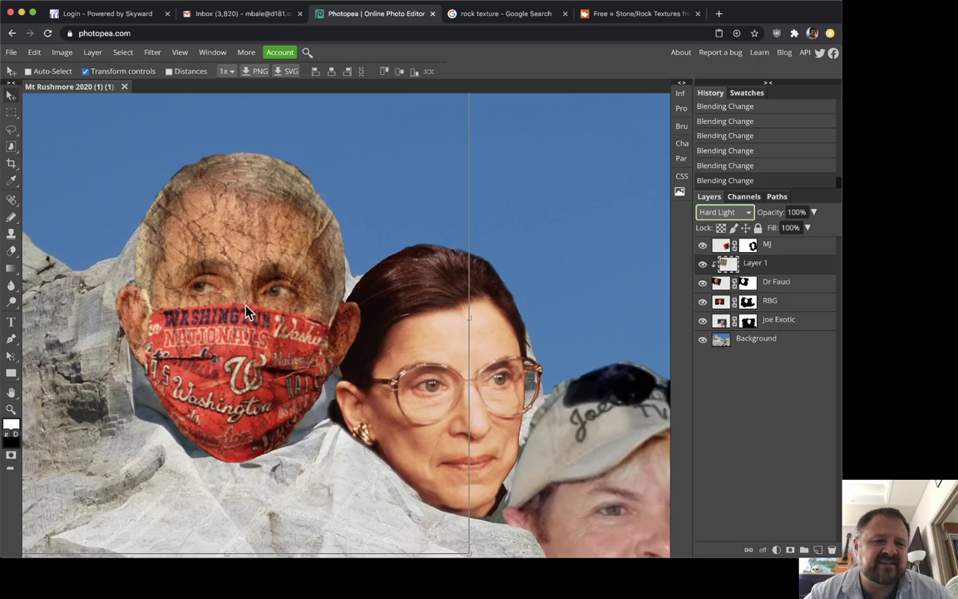
mouse_move(250, 301)
left_mouse_down()
mouse_move(201, 301)
mouse_move(232, 277)
mouse_move(250, 310)
mouse_move(230, 326)
mouse_move(247, 314)
mouse_move(236, 308)
left_mouse_up()
left_click_drag(309, 295, 285, 300)
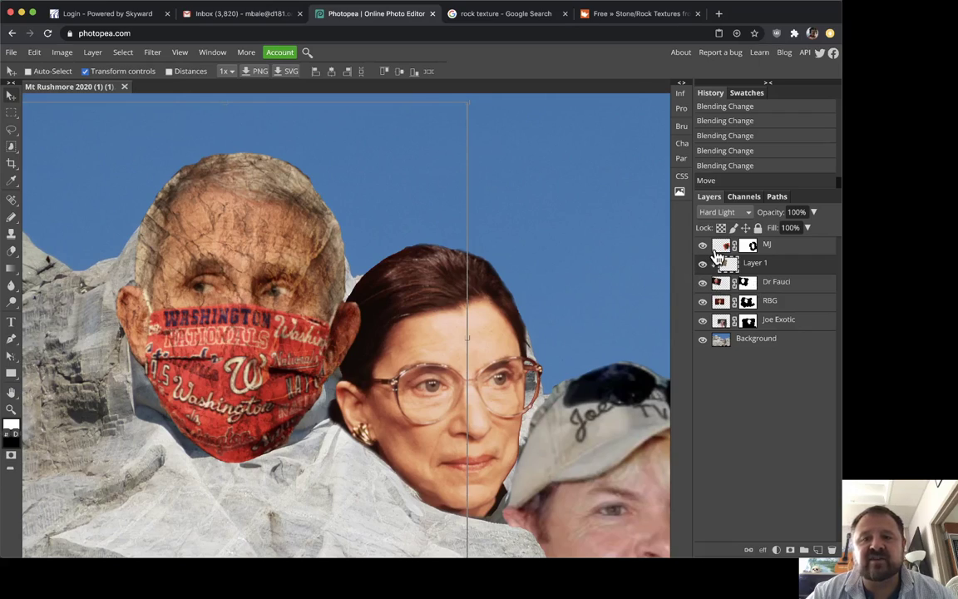
Make RBG the active layer.
left_click(712, 326)
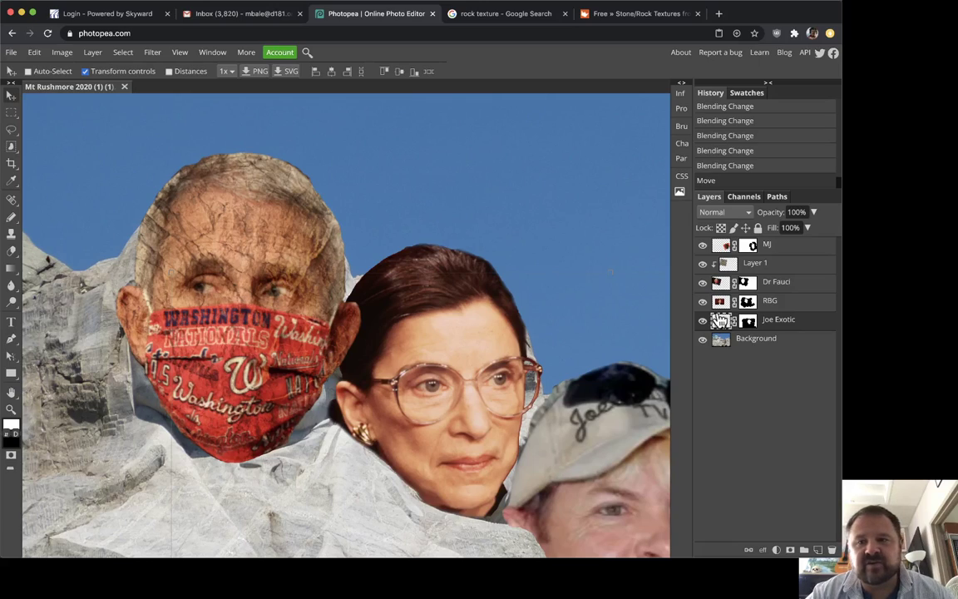
left_click(720, 245)
left_click(718, 301)
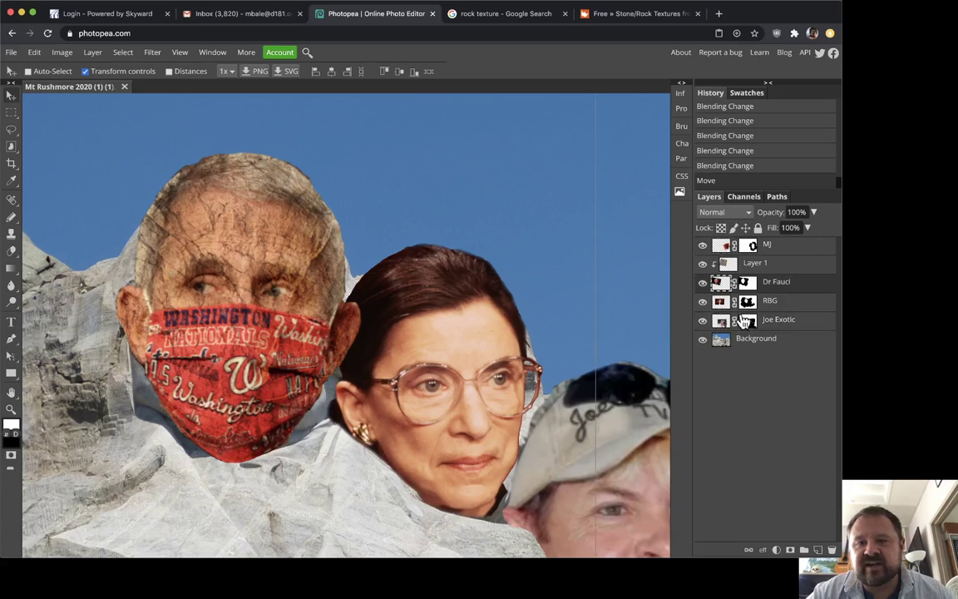
left_click_drag(499, 320, 393, 277)
Switch to the Google rock texture image results and preview the "Rock Texture with Sharp Edges" image among the candidates.
left_click(491, 15)
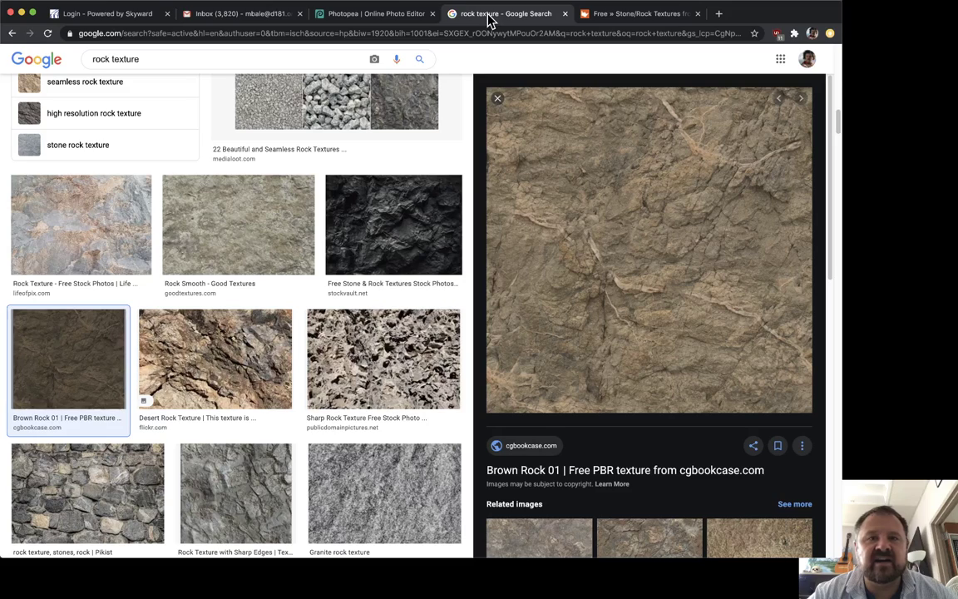
scroll(287, 315, "down", 5)
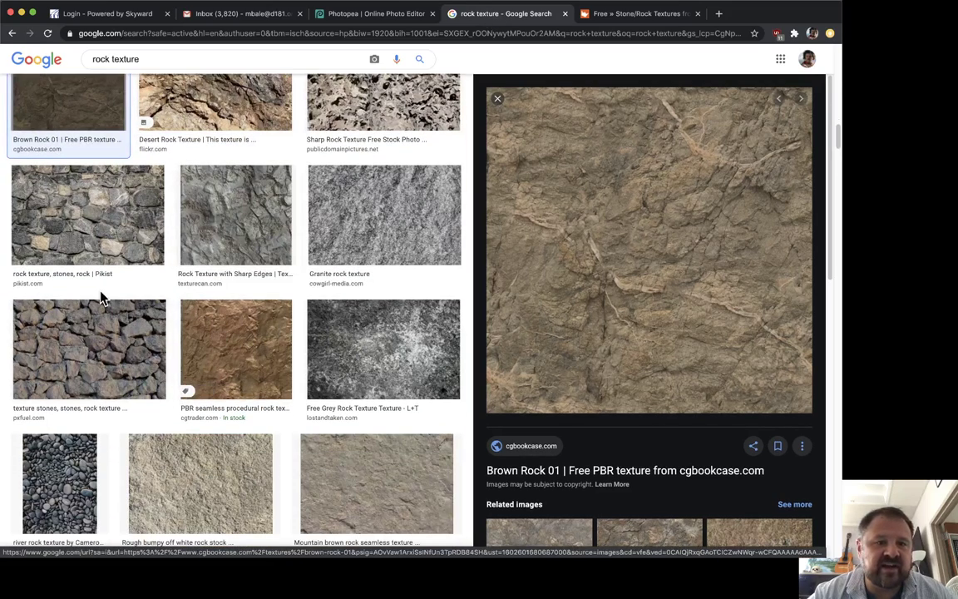
left_click(239, 209)
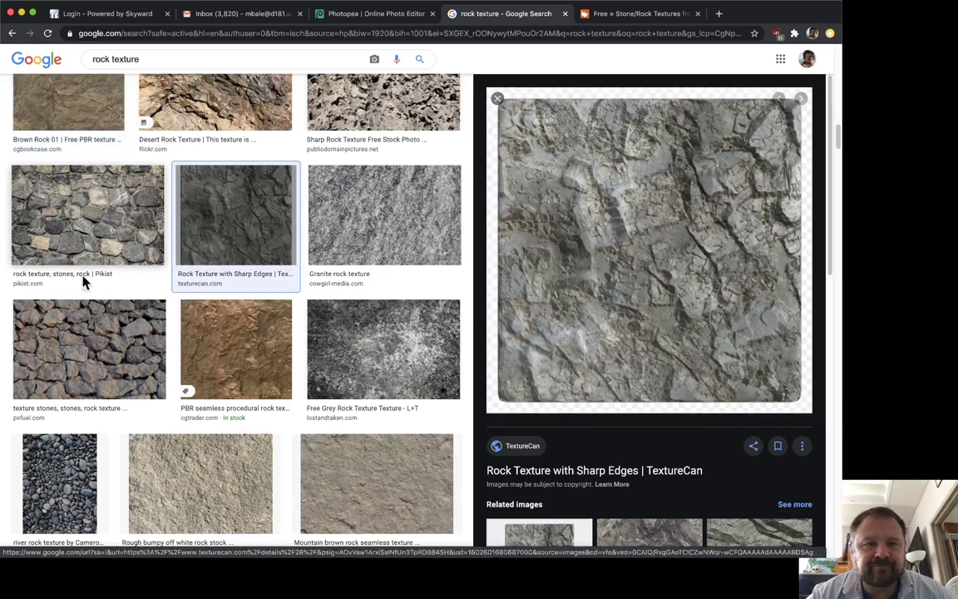
scroll(204, 383, "down", 3)
scroll(218, 367, "down", 5)
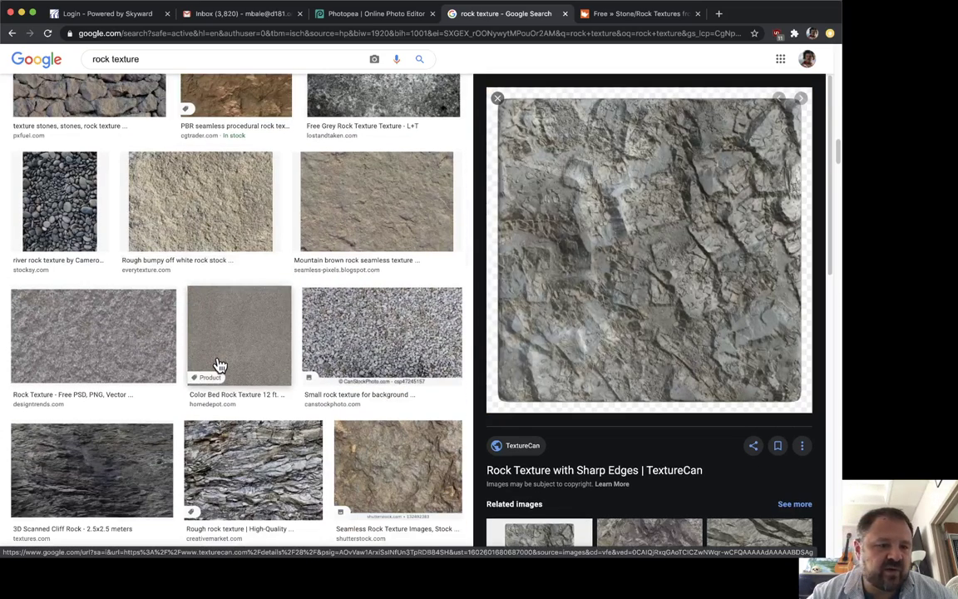
Follow related images from the Shutterstock seamless rock texture to "30 Free High Resolution Rock Textures" and copy that image.
left_click(367, 321)
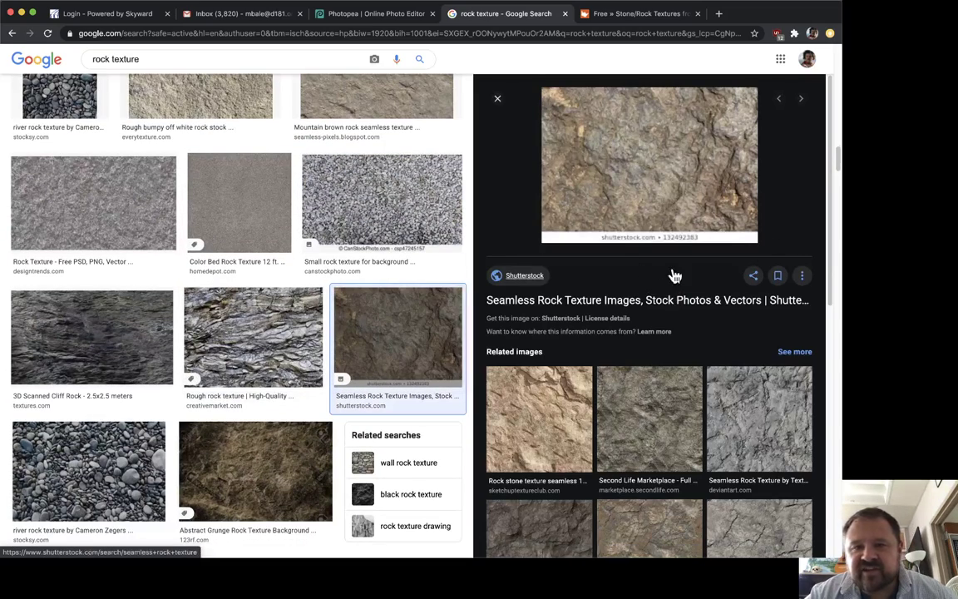
left_click(513, 407)
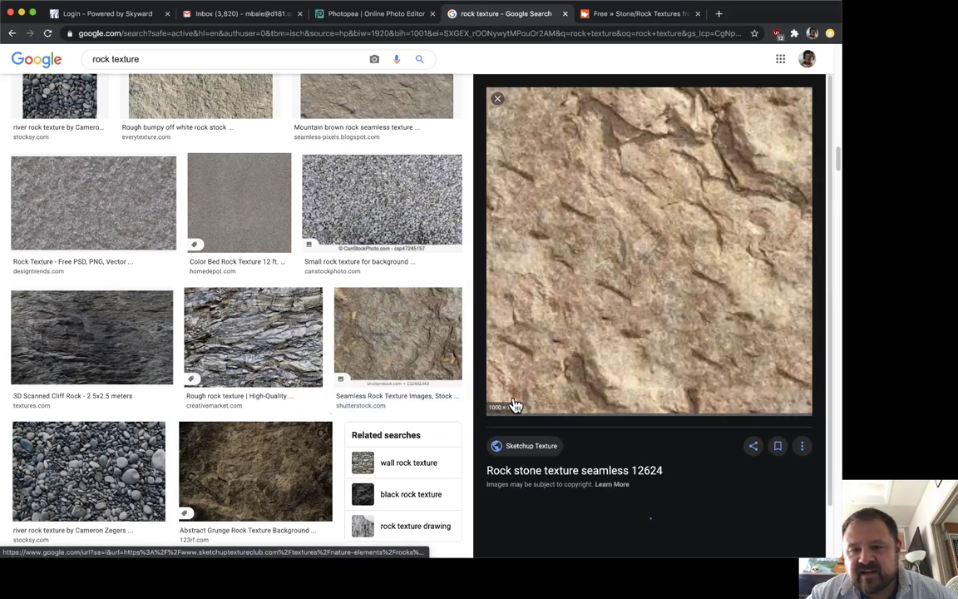
scroll(724, 257, "down", 5)
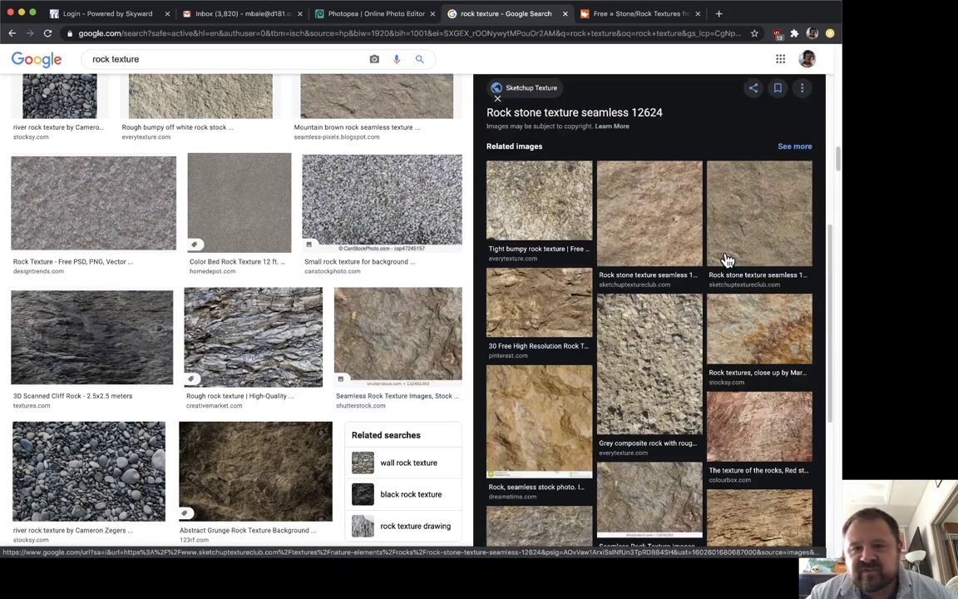
left_click(541, 296)
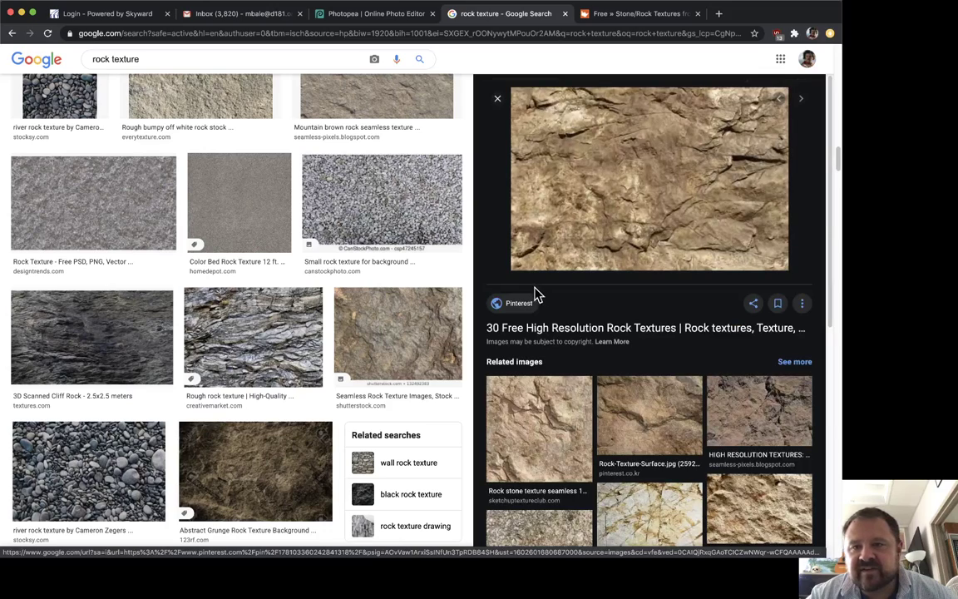
right_click(620, 151)
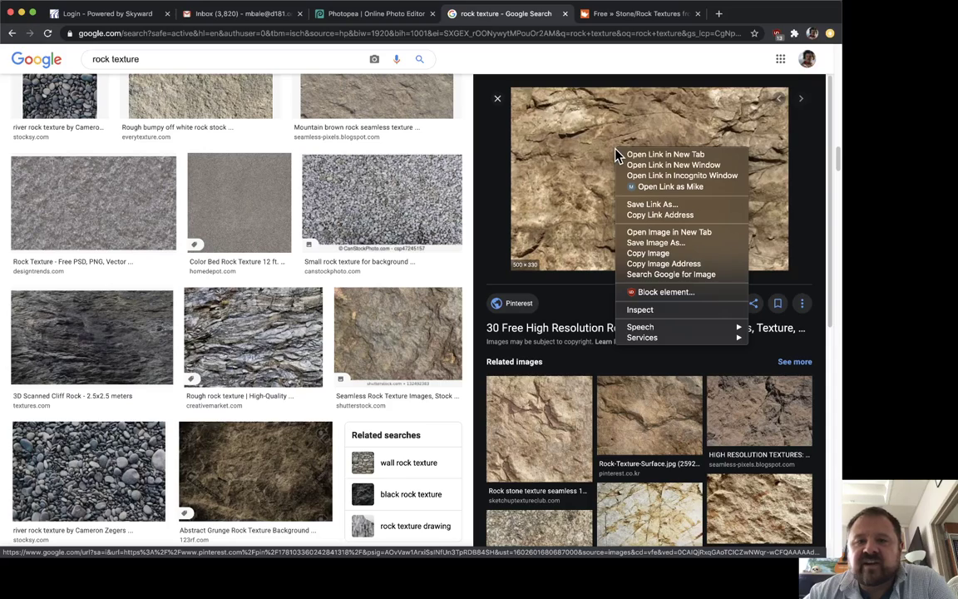
left_click(681, 254)
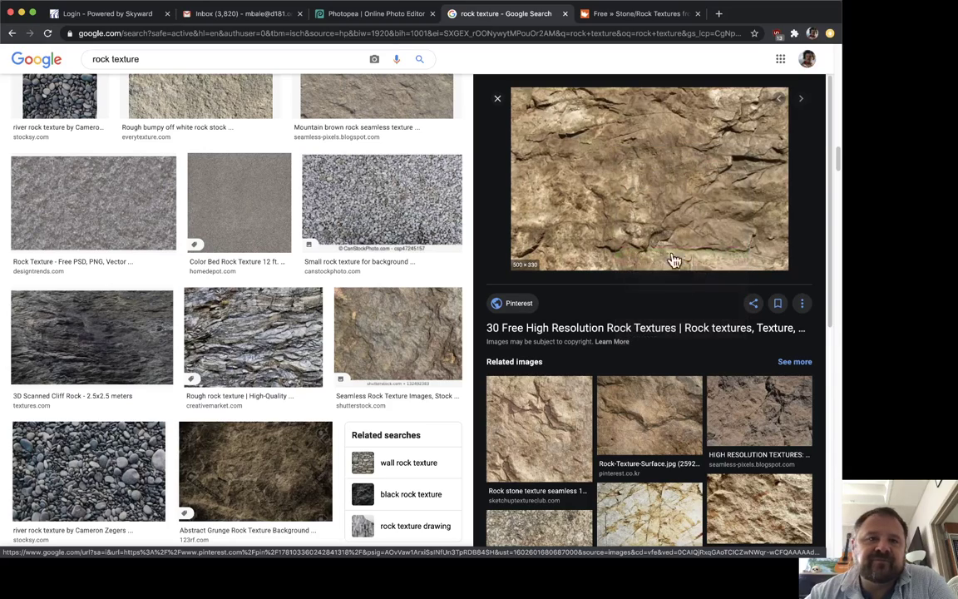
Return to Photopea and paste the copied rock texture as a new layer directly above RBG.
left_click(352, 15)
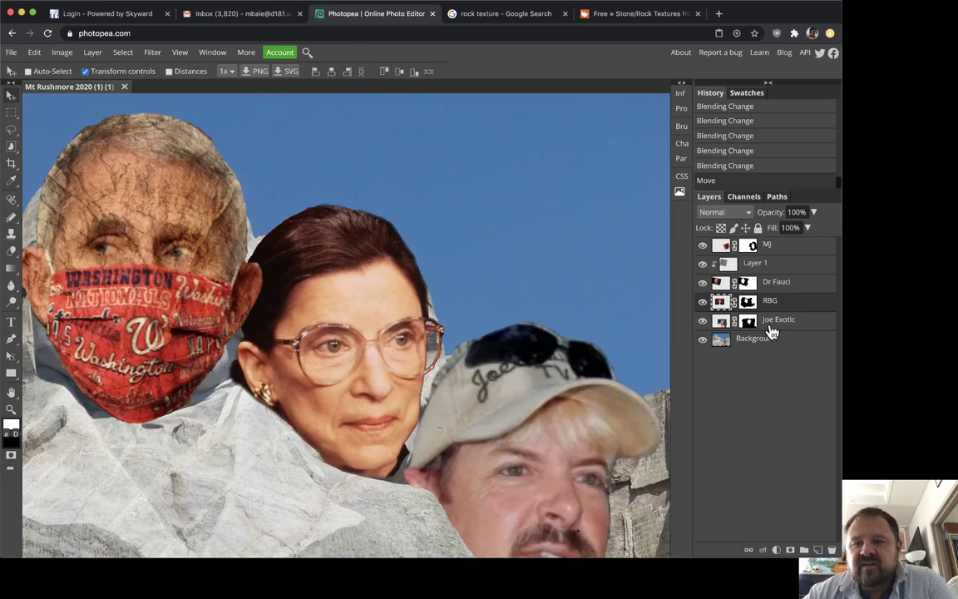
left_click(704, 303)
left_click(707, 303)
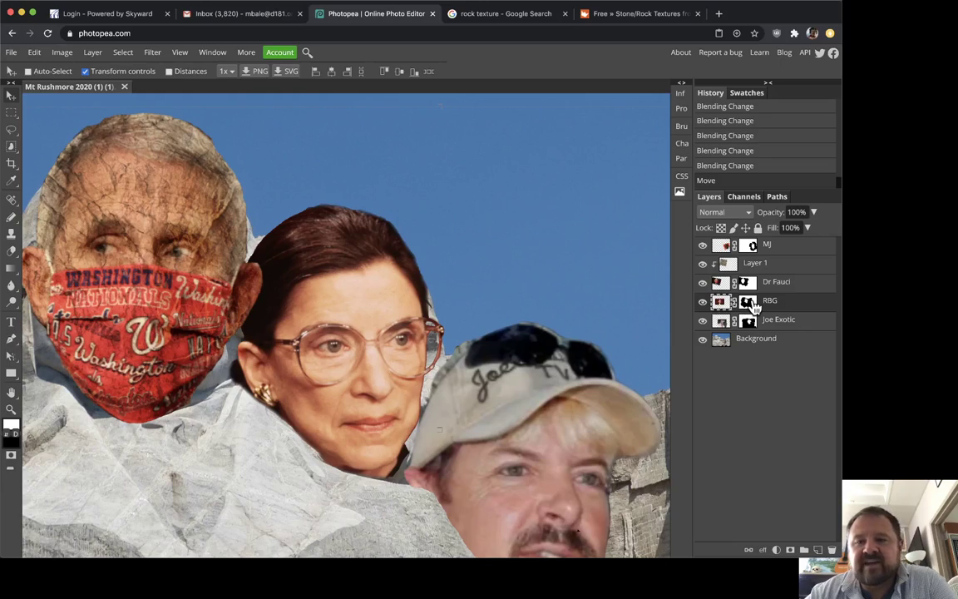
left_click(722, 304)
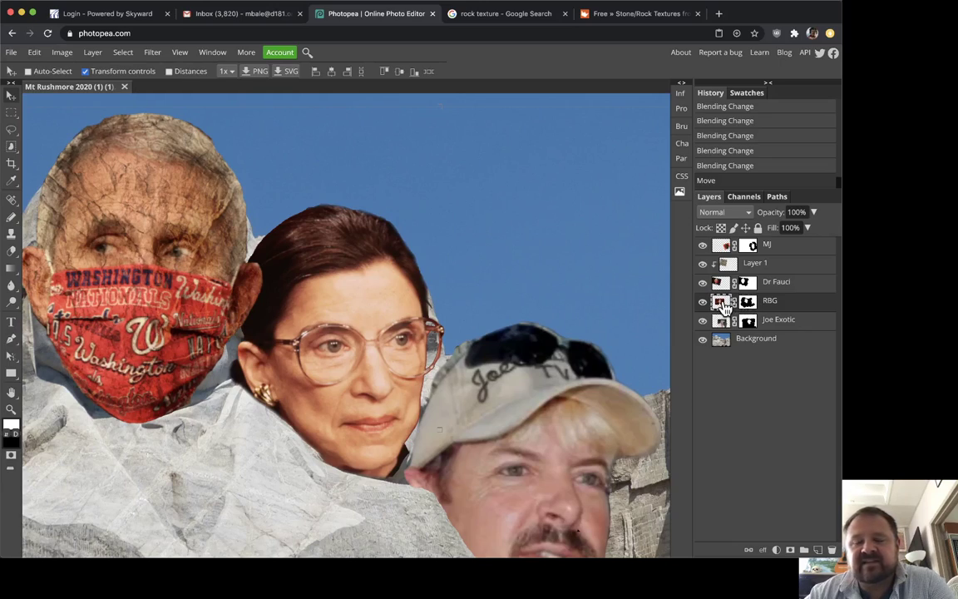
left_click(34, 52)
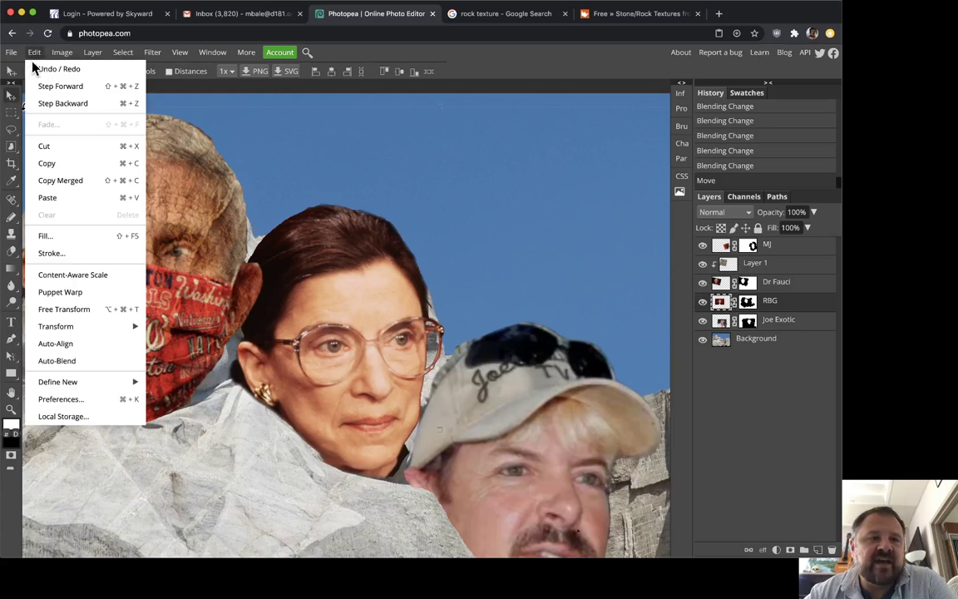
left_click(47, 198)
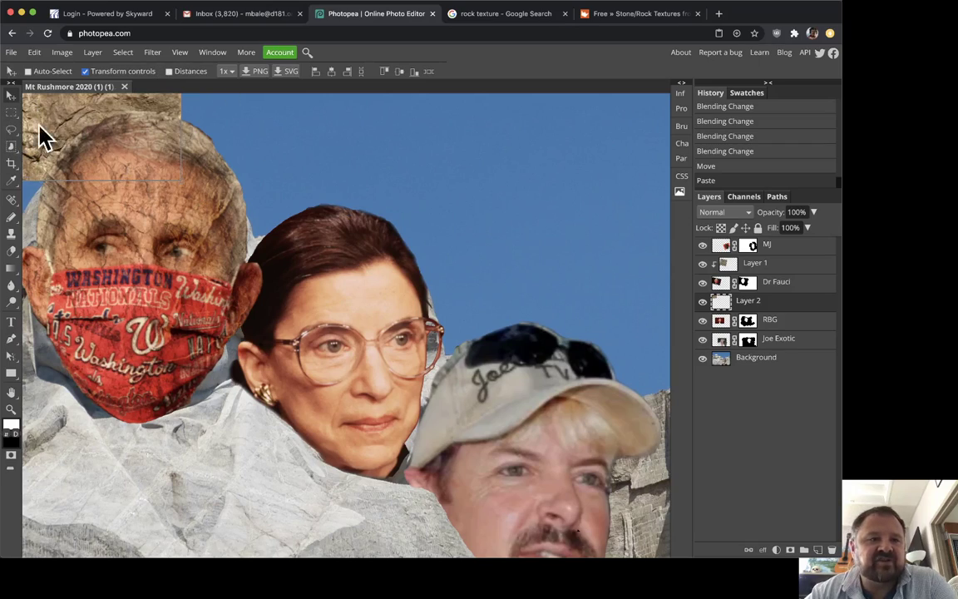
Move the pasted rock texture over RBG's face, rotate it to about 87° and enlarge it to about 116% by 138%.
left_click_drag(48, 110, 372, 314)
left_click_drag(534, 196, 394, 428)
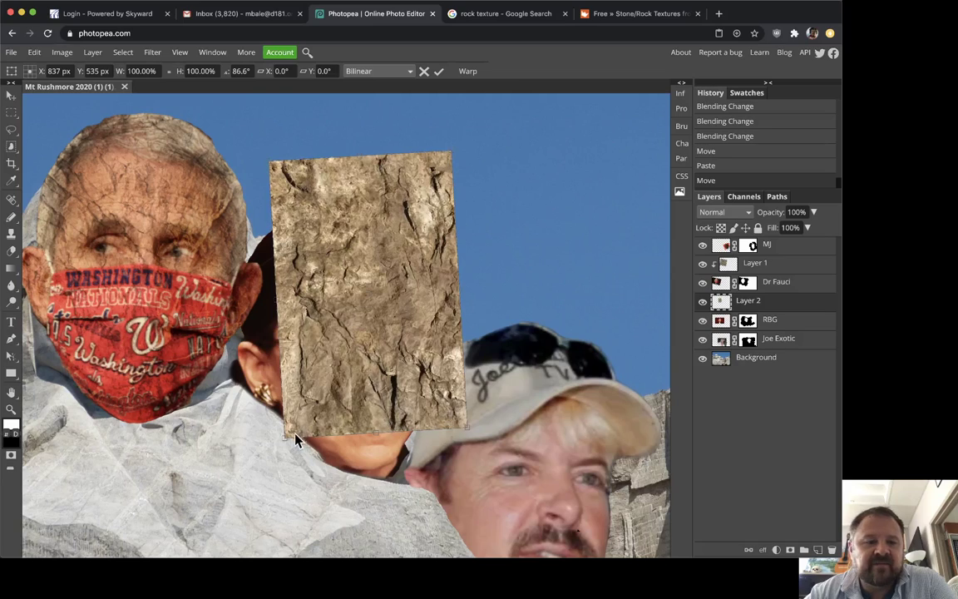
left_click_drag(283, 440, 214, 486)
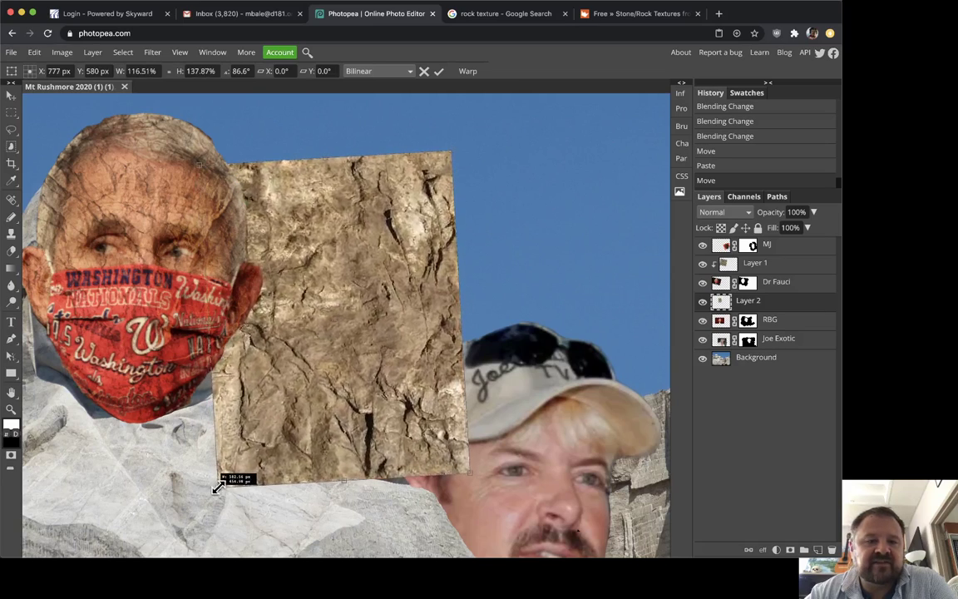
left_click_drag(376, 450, 320, 380)
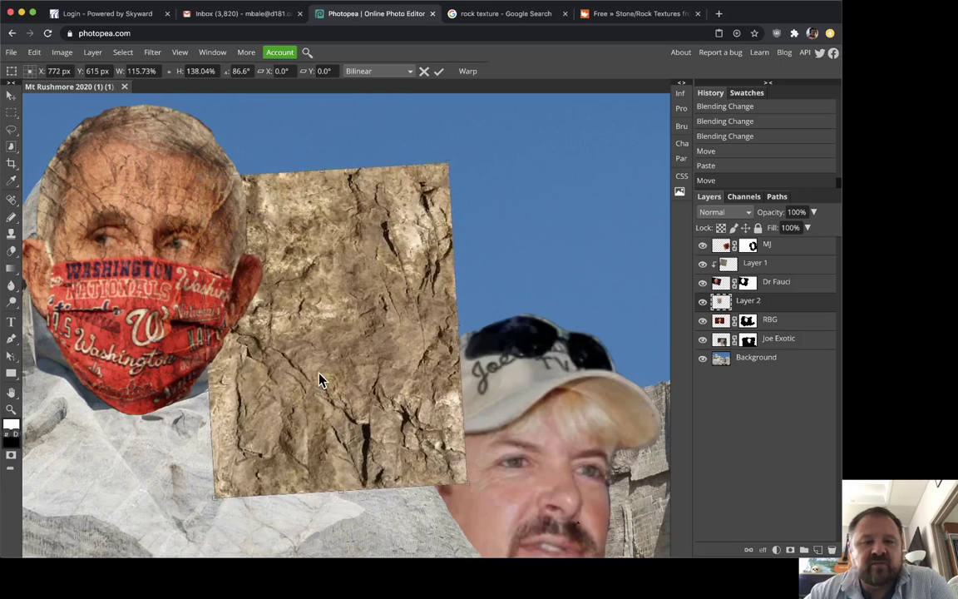
Rotate the rock texture to about -100°, enlarge it to about 127% by 153% so it covers RBG's face, and apply the transform.
left_click_drag(478, 292, 224, 383)
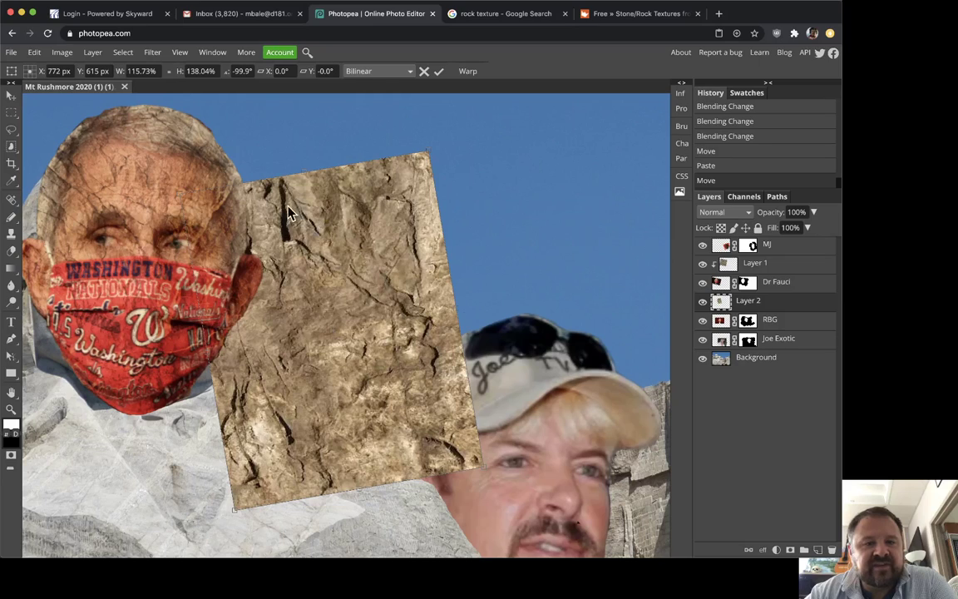
mouse_move(303, 253)
left_mouse_down()
mouse_move(349, 449)
mouse_move(417, 407)
mouse_move(312, 243)
left_mouse_up()
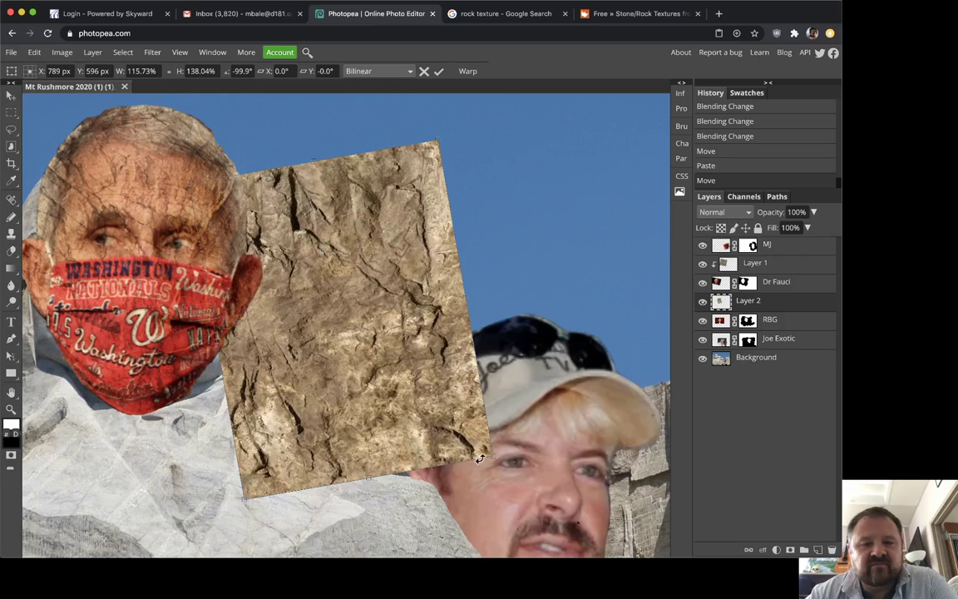
left_click_drag(489, 461, 522, 480)
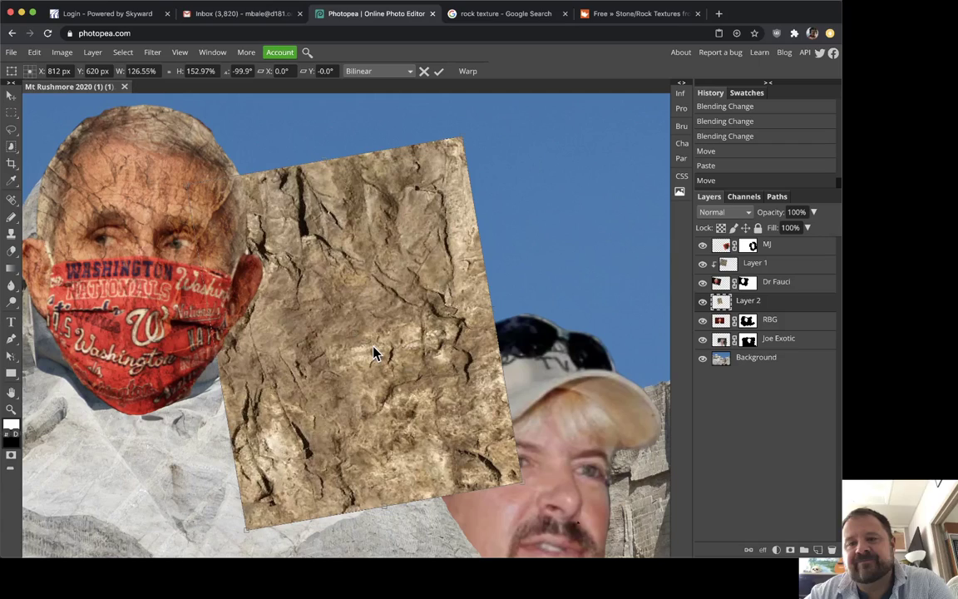
left_click(704, 303)
left_click(703, 301)
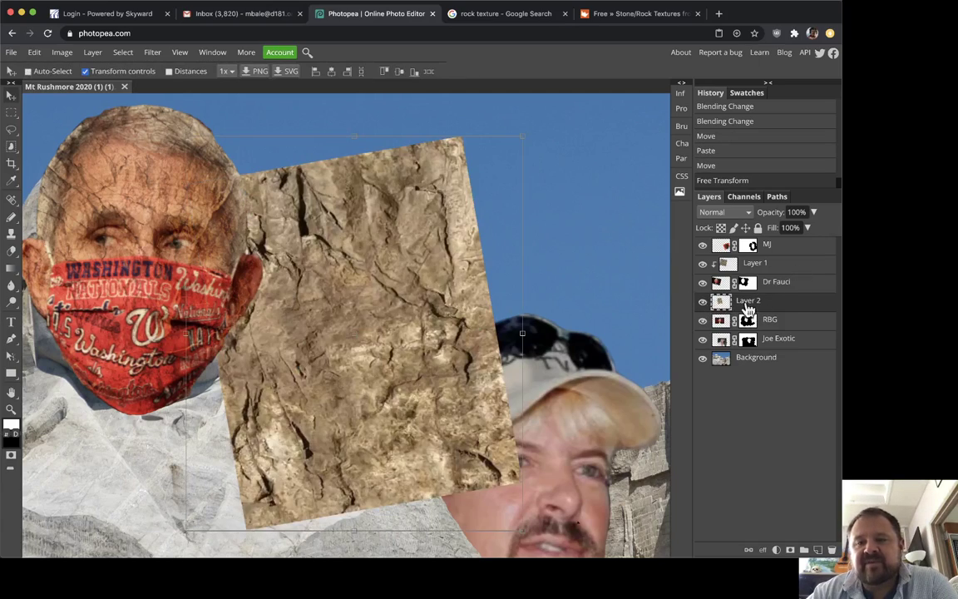
Clip the rock texture layer to RBG and blend it over her face in Overlay mode, shifted slightly lower.
right_click(784, 308)
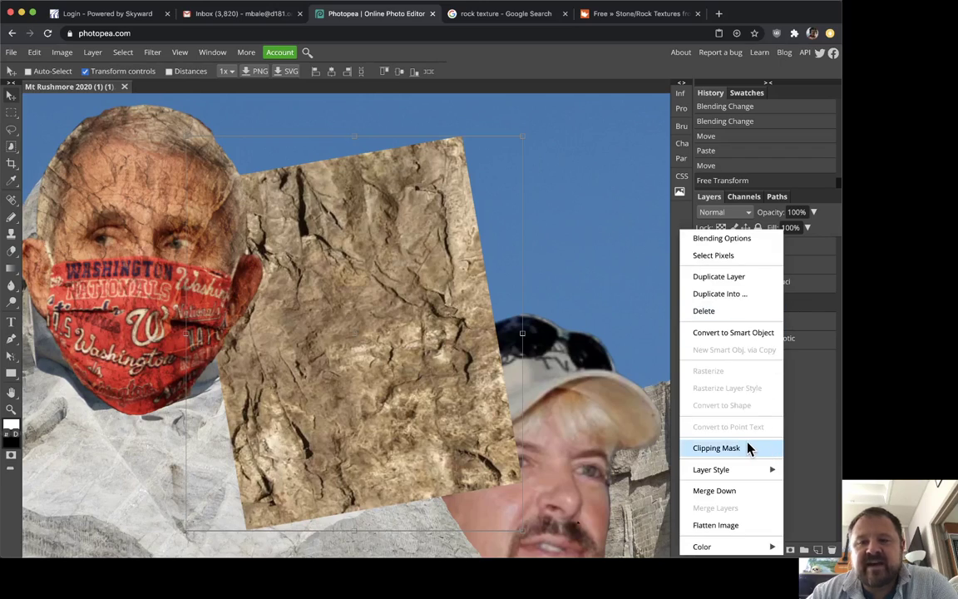
left_click(748, 449)
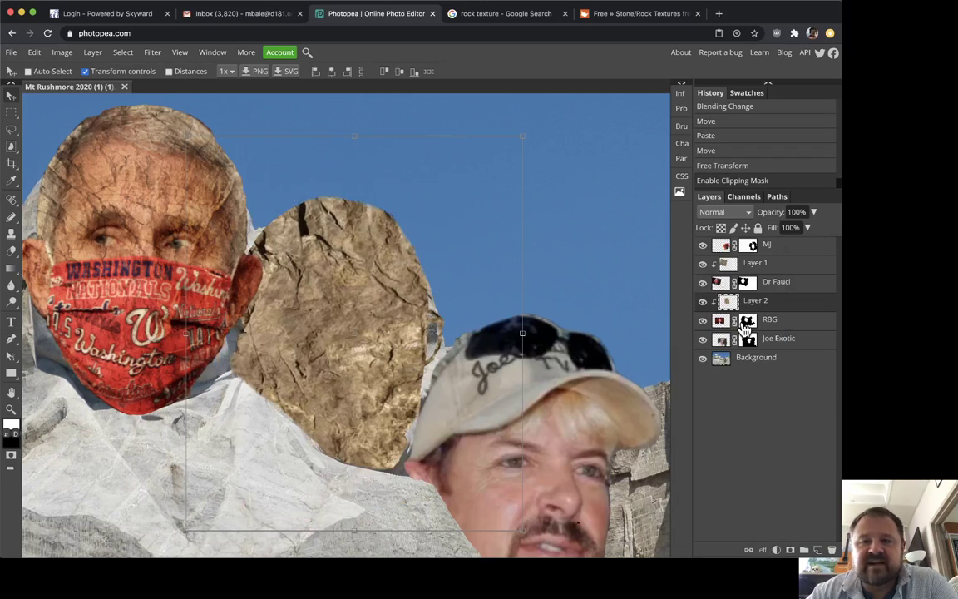
left_click(725, 212)
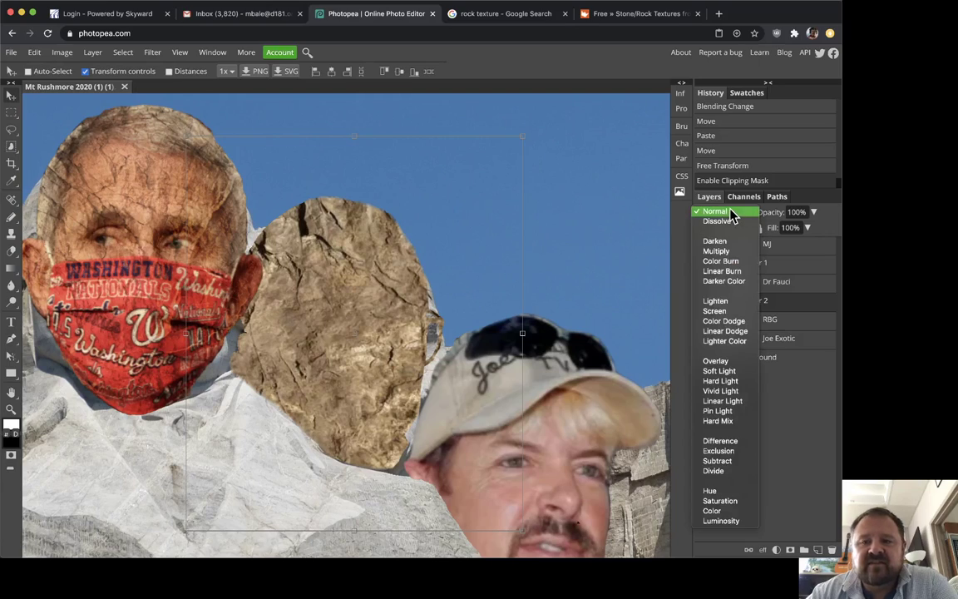
left_click(717, 362)
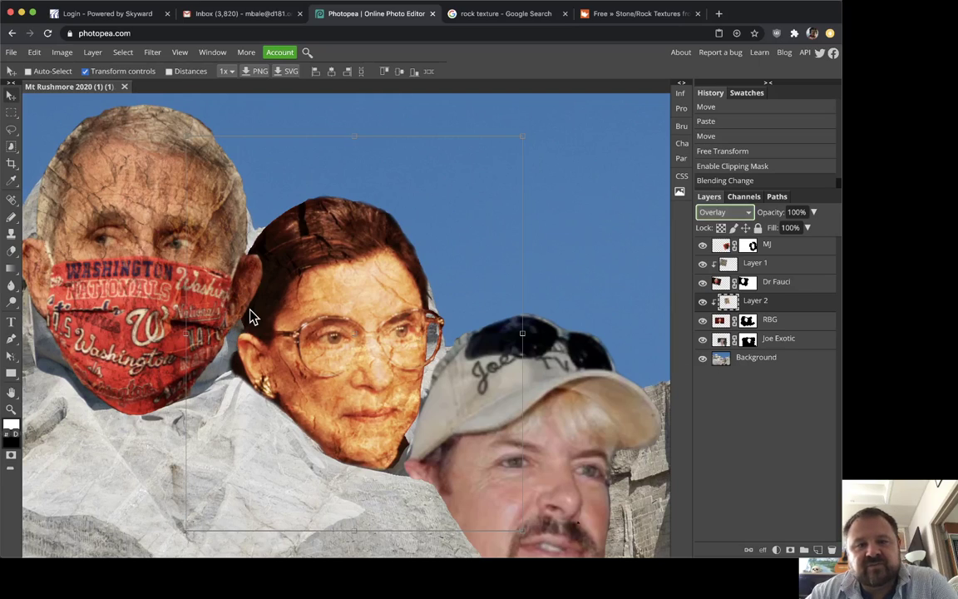
left_click_drag(409, 331, 425, 347)
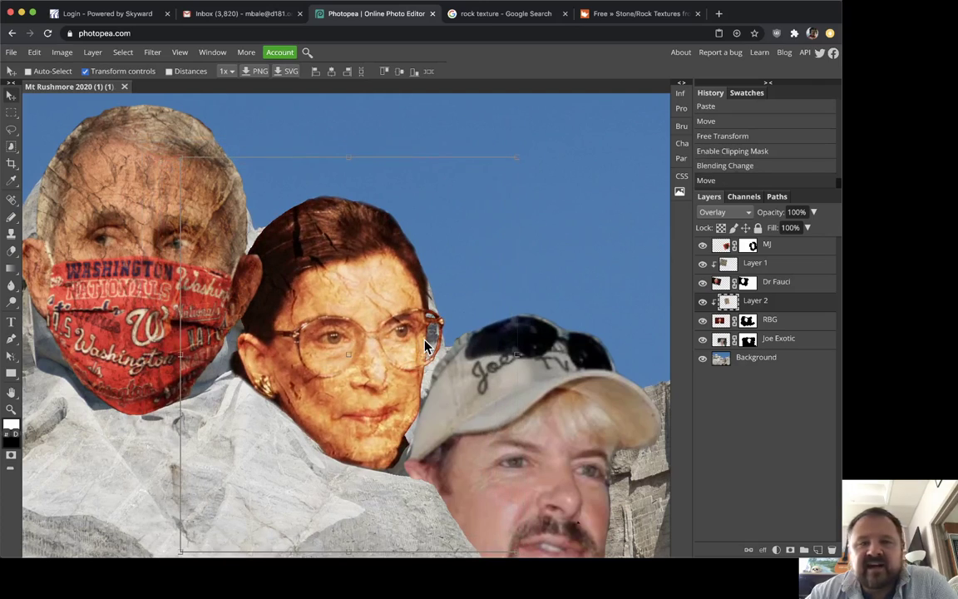
Try the Soft Light and Hard Light blend modes on RBG's rock texture layer.
left_click(738, 213)
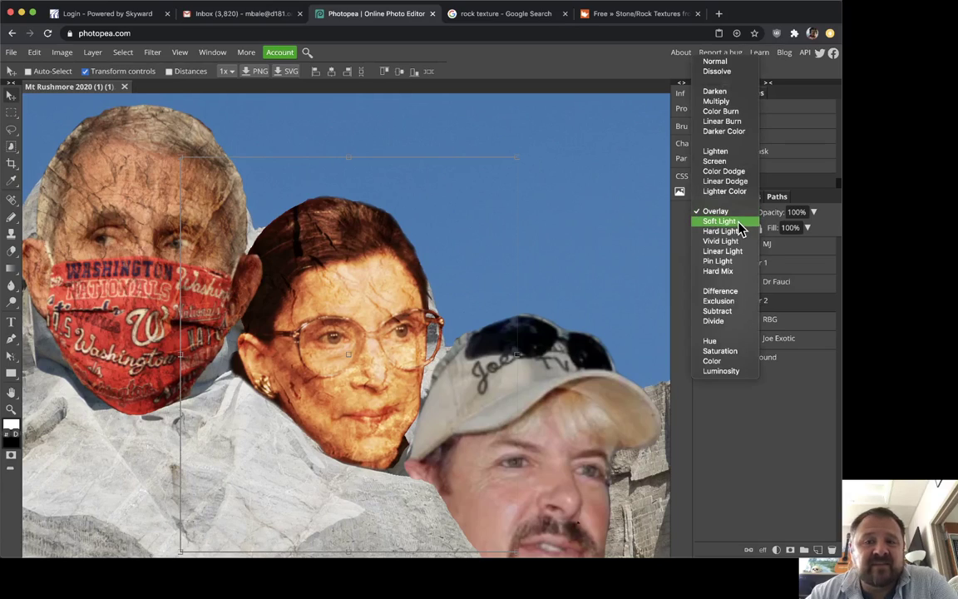
left_click(739, 222)
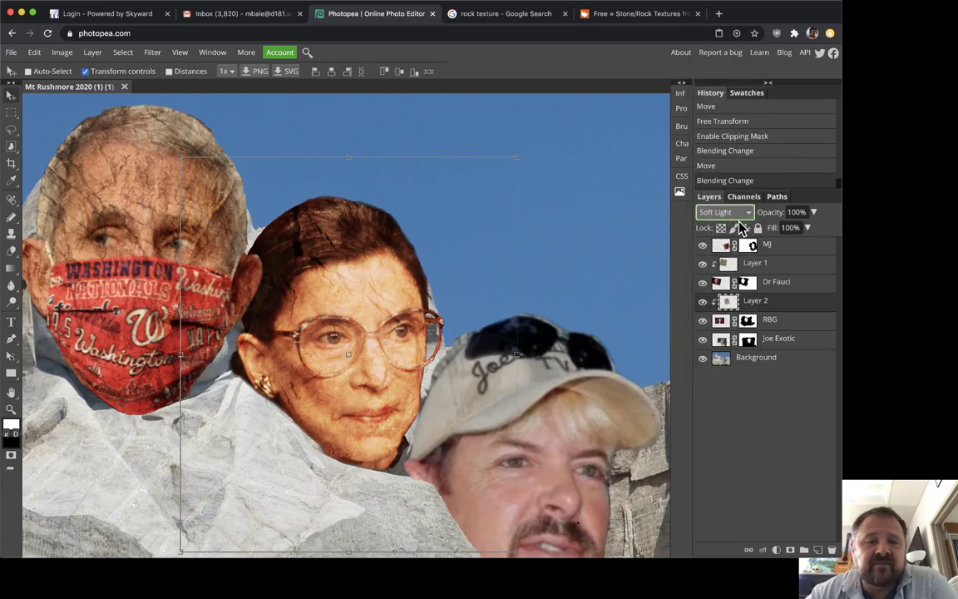
left_click(735, 212)
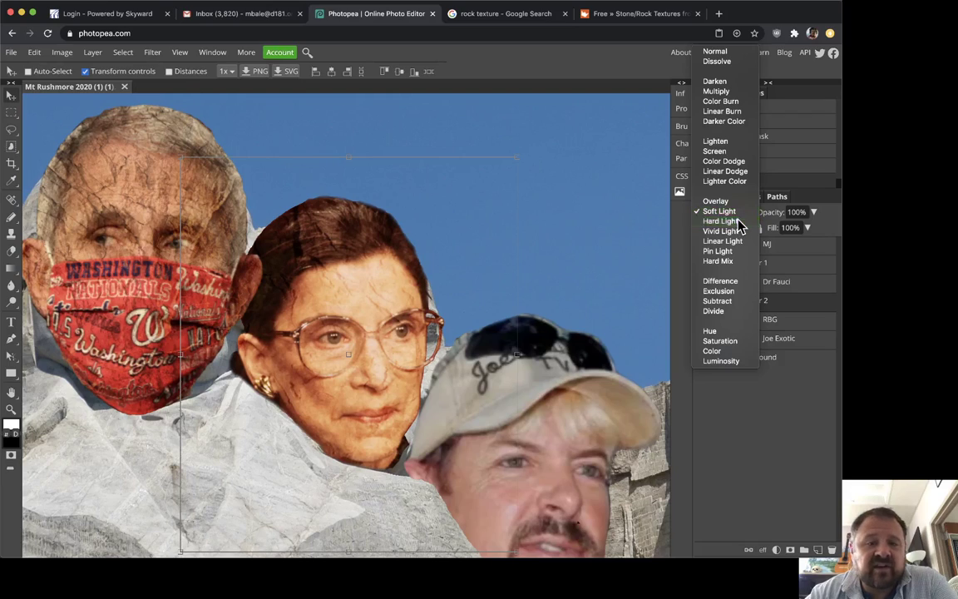
left_click(720, 221)
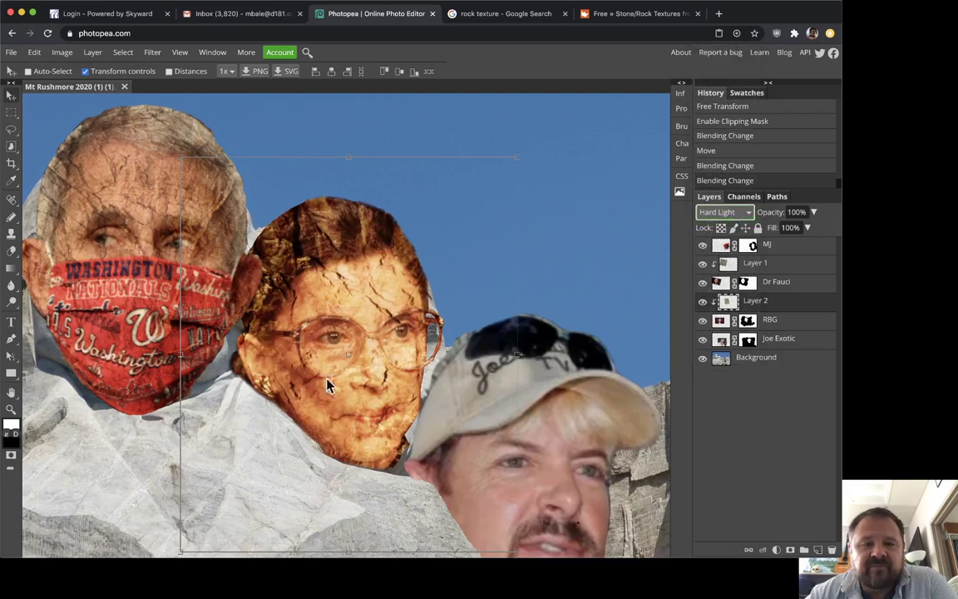
Set RBG's rock texture layer to Overlay and shift the cracks up and to the right over her face.
left_click(731, 218)
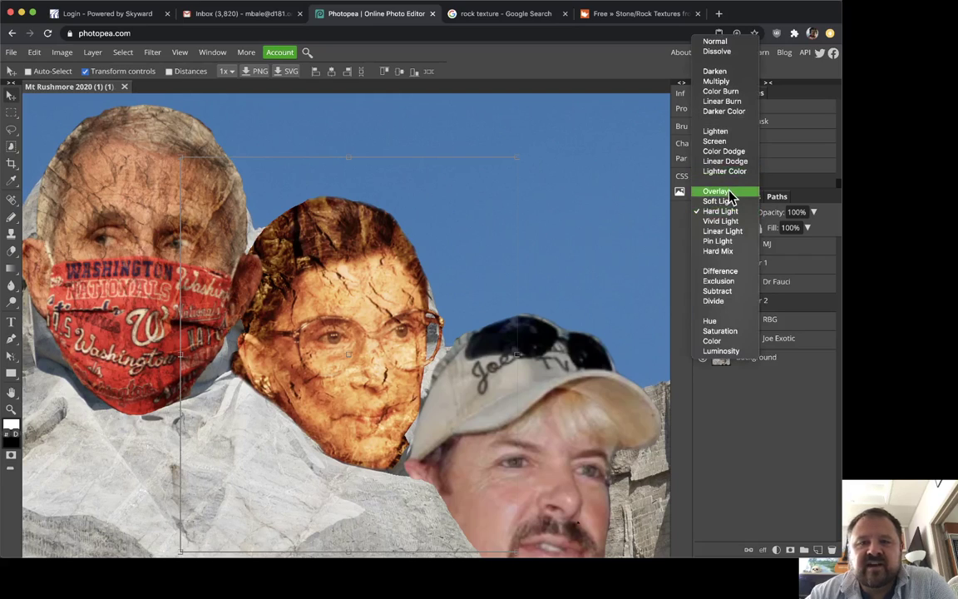
left_click(731, 191)
left_click_drag(268, 271, 374, 246)
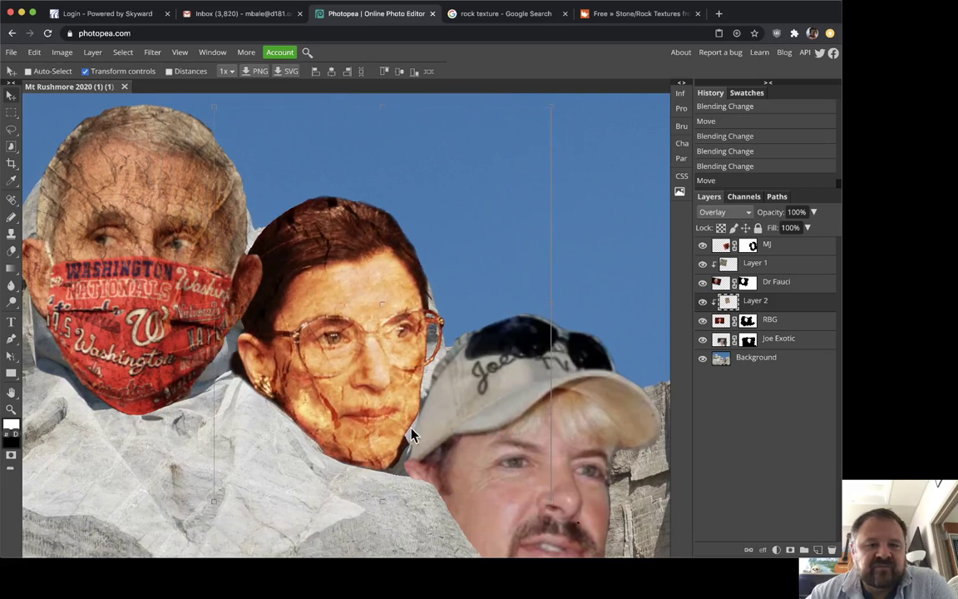
Select the Joe Exotic layer, switch to the Google rock texture results and copy the grey Rock Texture Stone image from Pixabay.
left_click(790, 339)
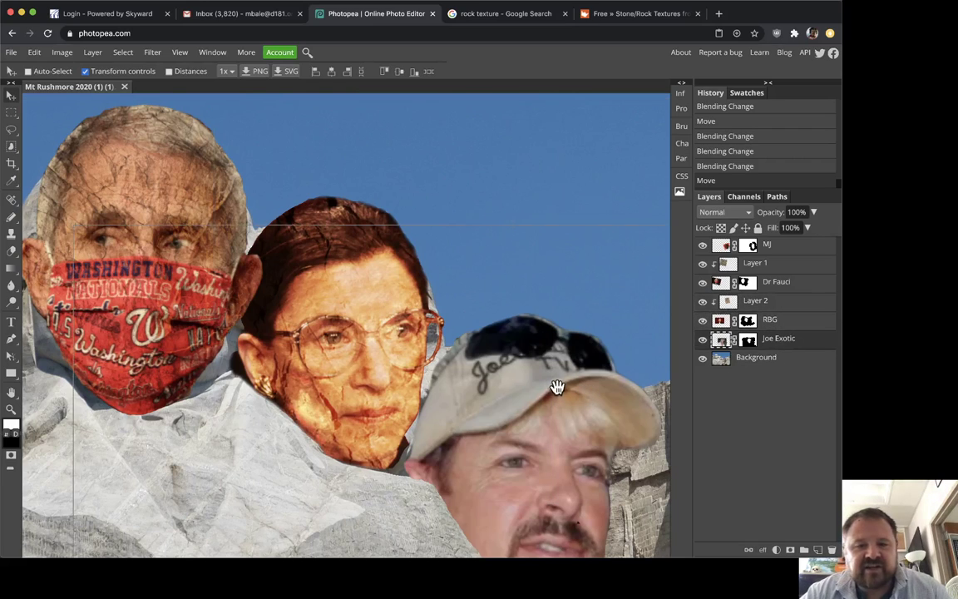
left_click_drag(556, 387, 401, 261)
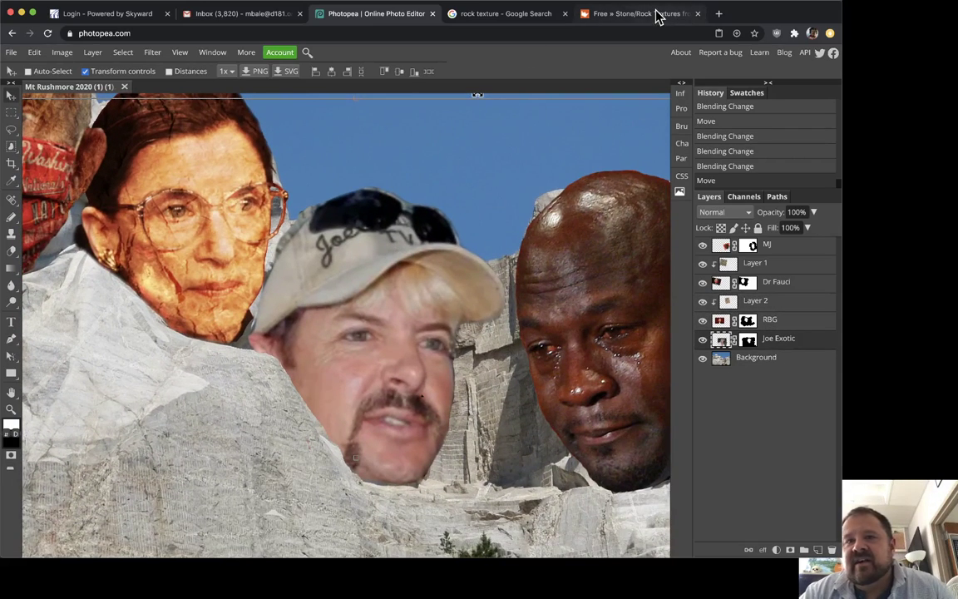
left_click(496, 15)
scroll(313, 263, "down", 5)
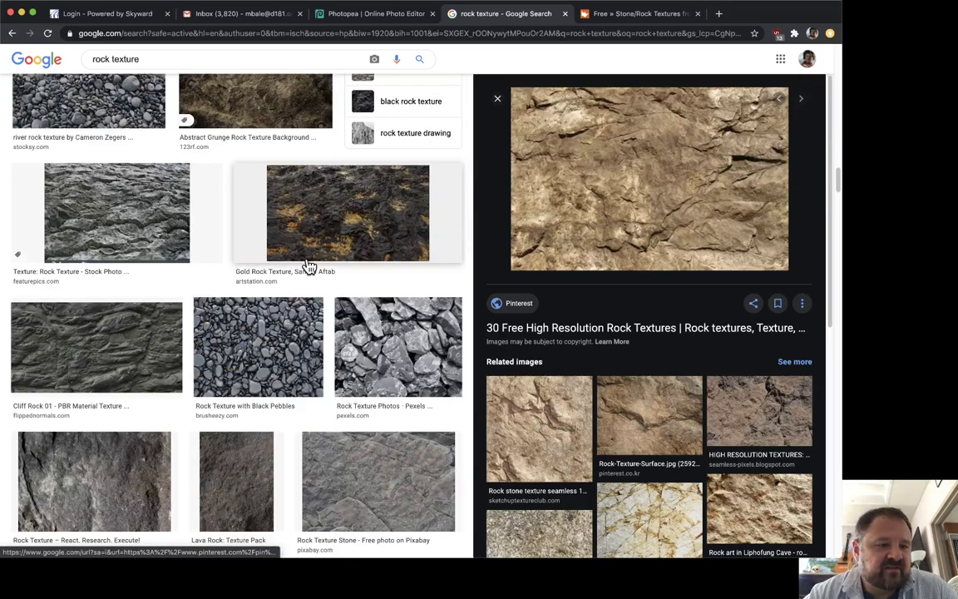
scroll(307, 264, "down", 3)
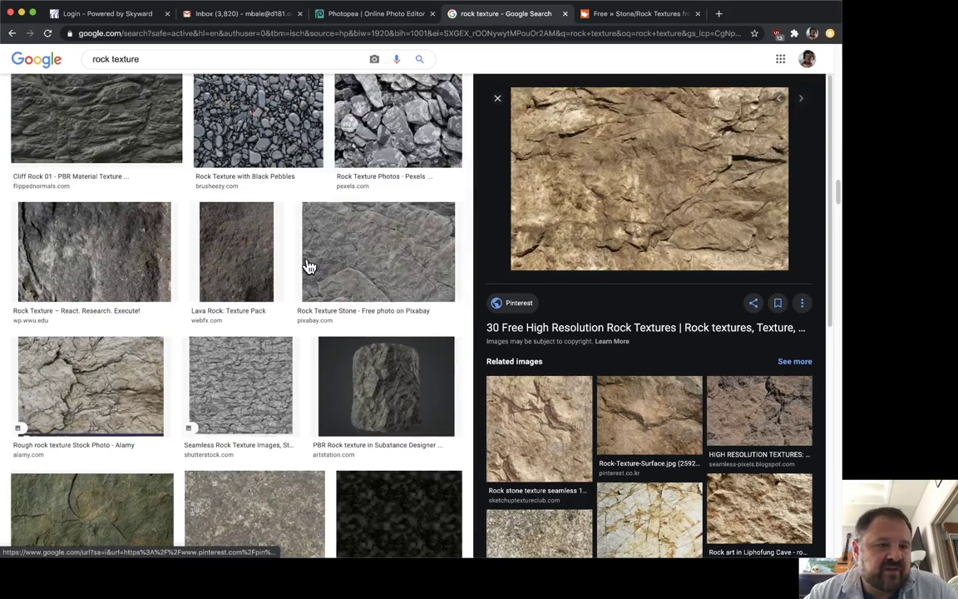
left_click(90, 386)
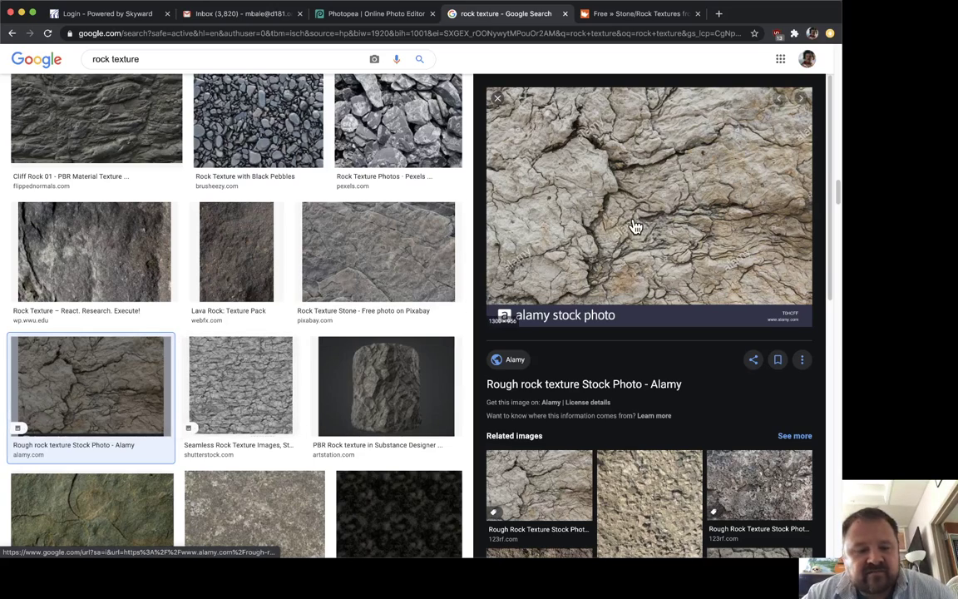
mouse_move(632, 225)
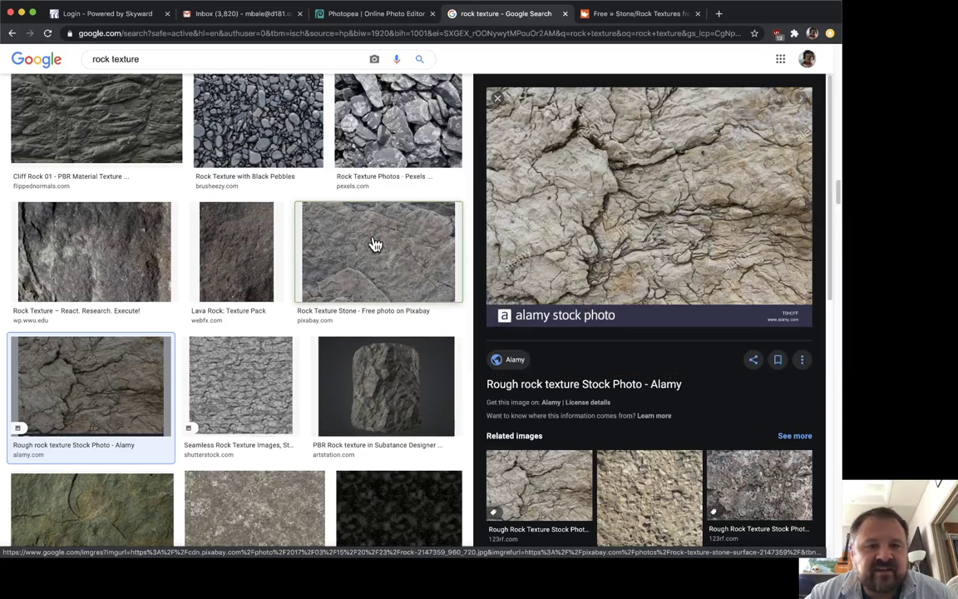
left_click(375, 244)
right_click(584, 194)
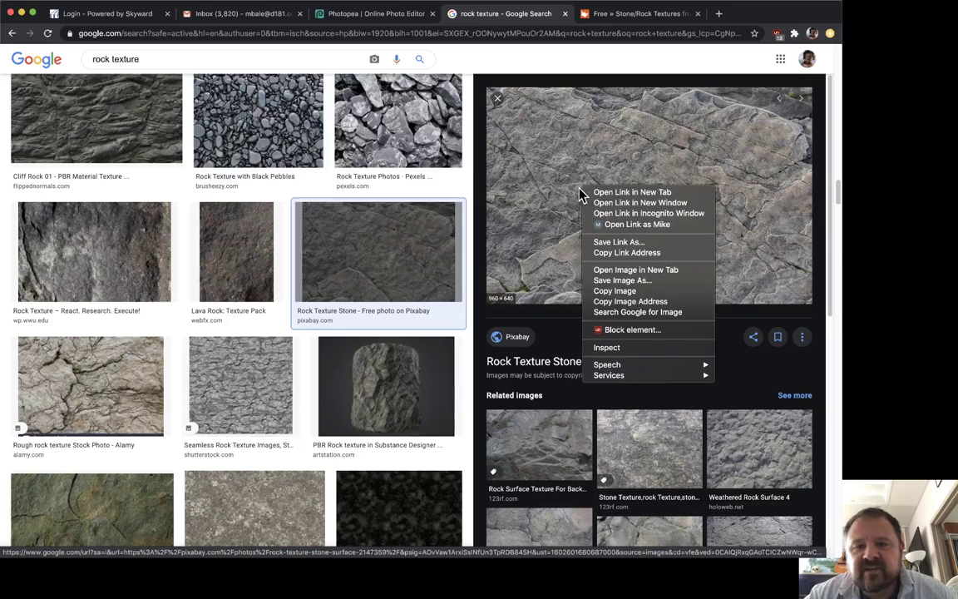
left_click(653, 293)
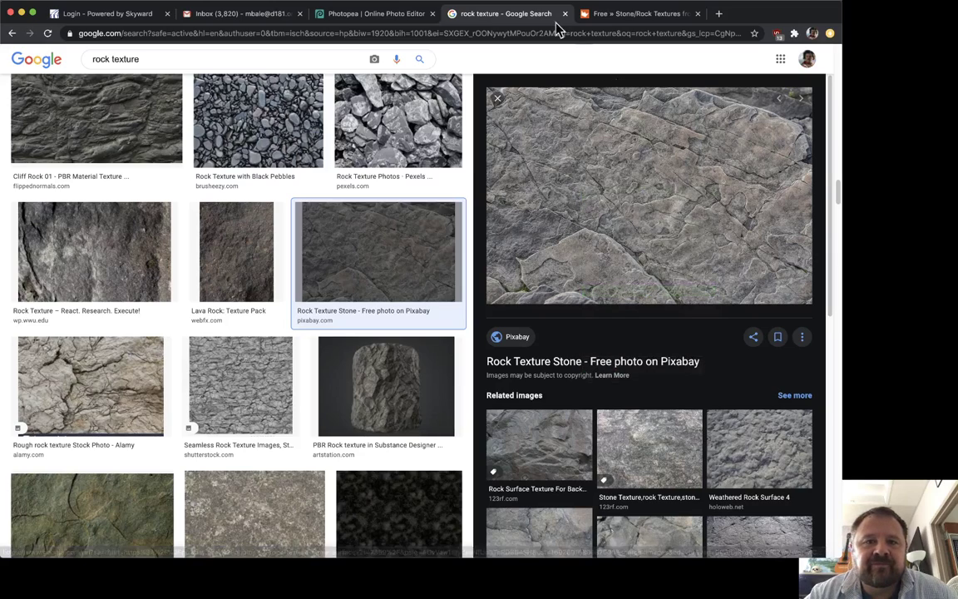
Switch back to Photopea, paste the grey rock texture above the Joe Exotic layer and move it over his face.
left_click(359, 15)
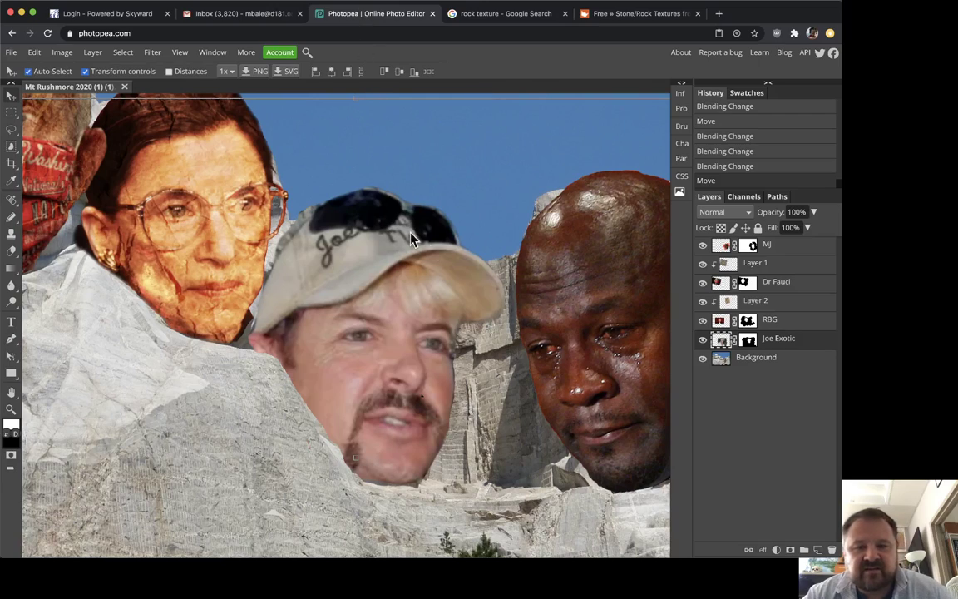
key("super")
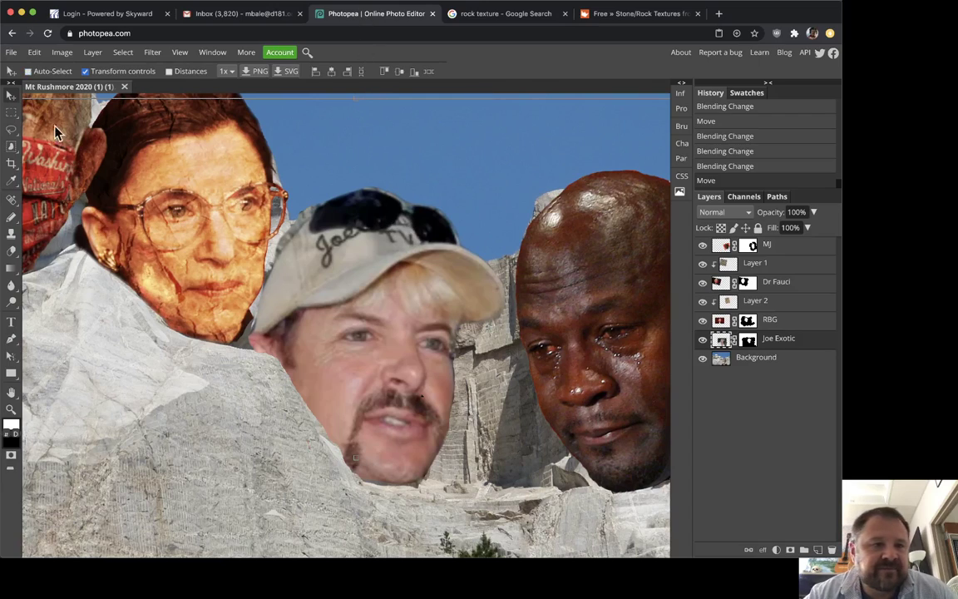
left_click_drag(173, 196, 252, 357)
key("super+z")
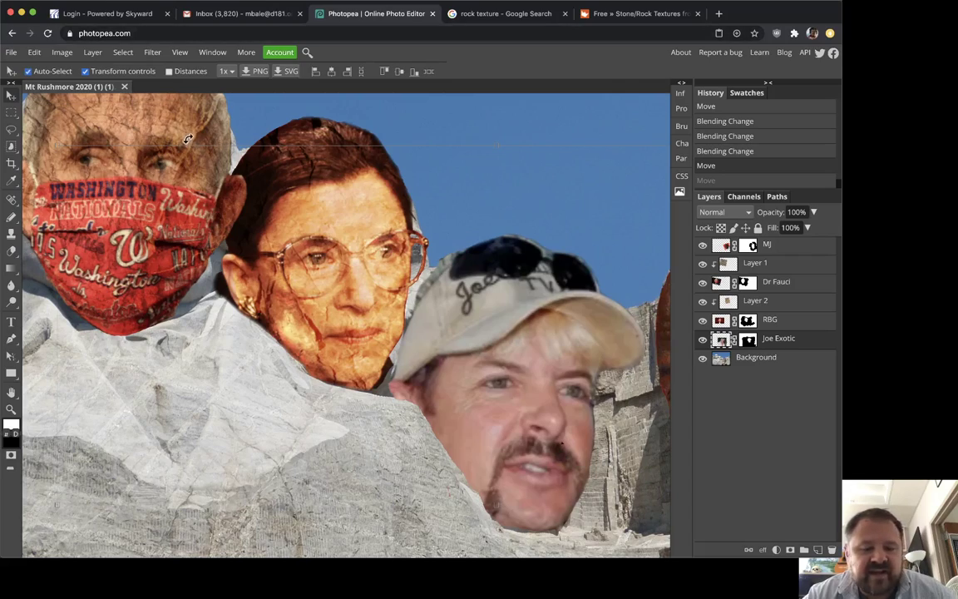
key("super+v")
left_click_drag(367, 122, 554, 385)
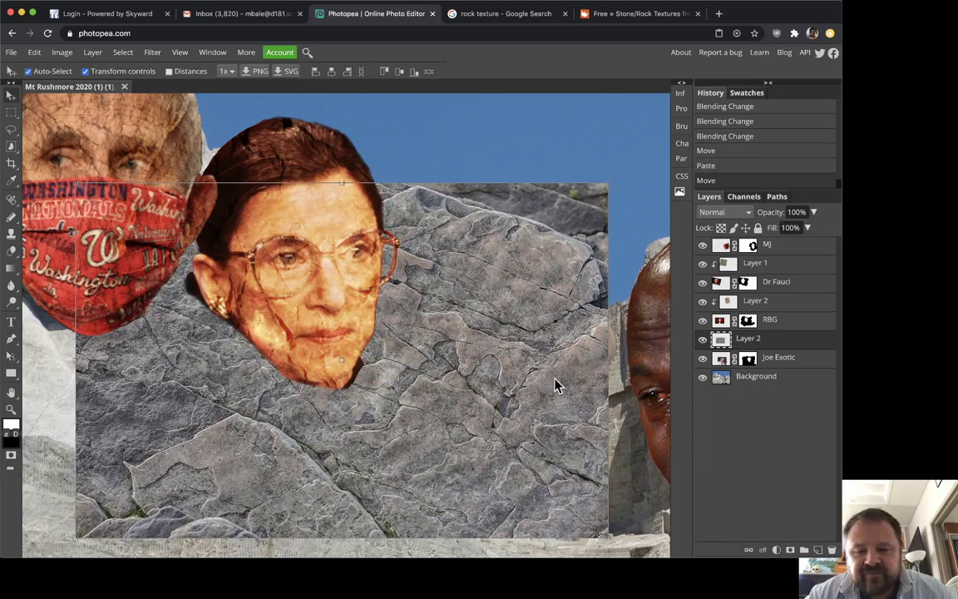
key("super+minus")
Rotate the grey rock texture to about 94°, scale it down around Joe Exotic's face and apply the transform.
key("super+t")
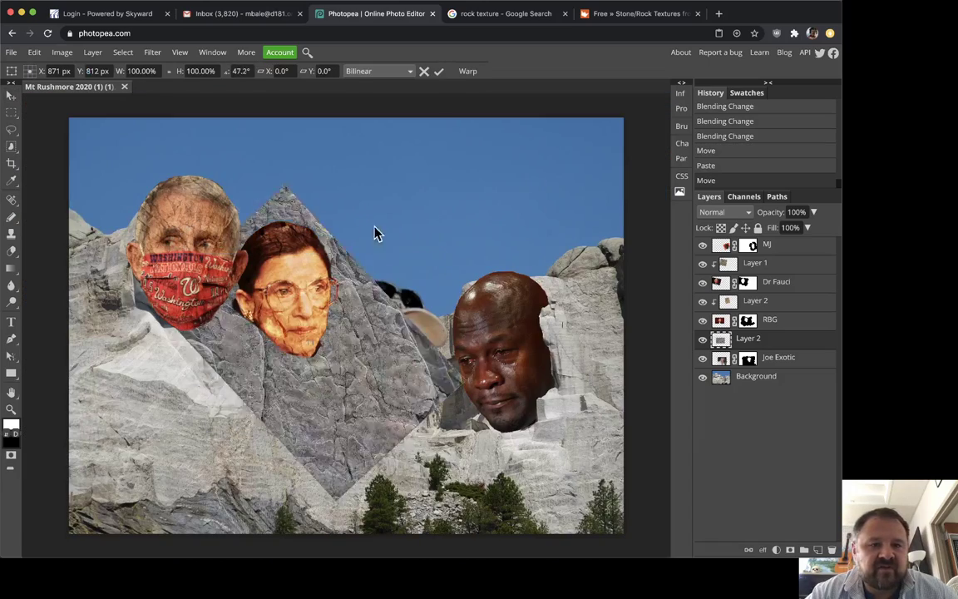
left_click_drag(374, 231, 417, 304)
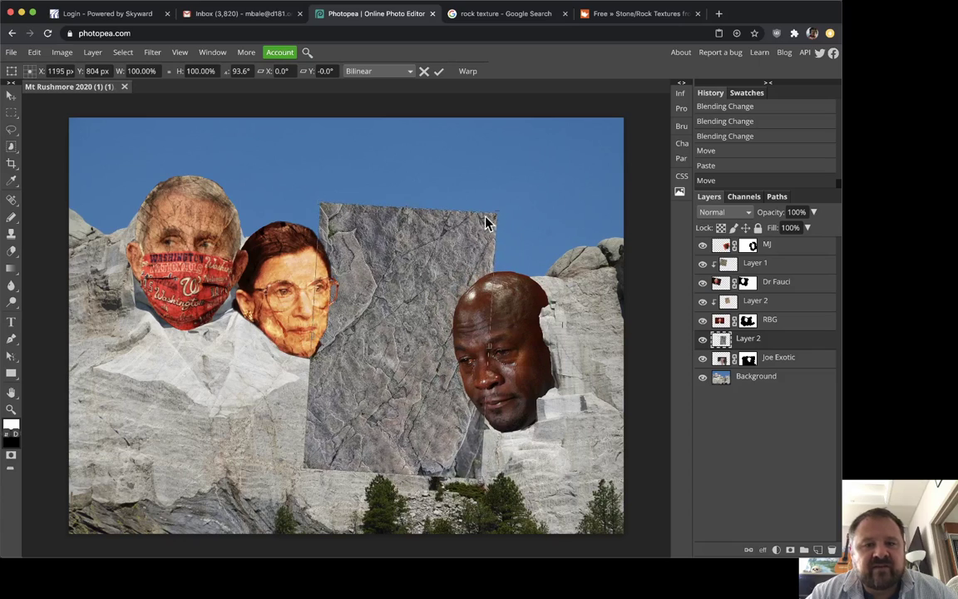
left_click_drag(498, 214, 460, 249)
key("Return")
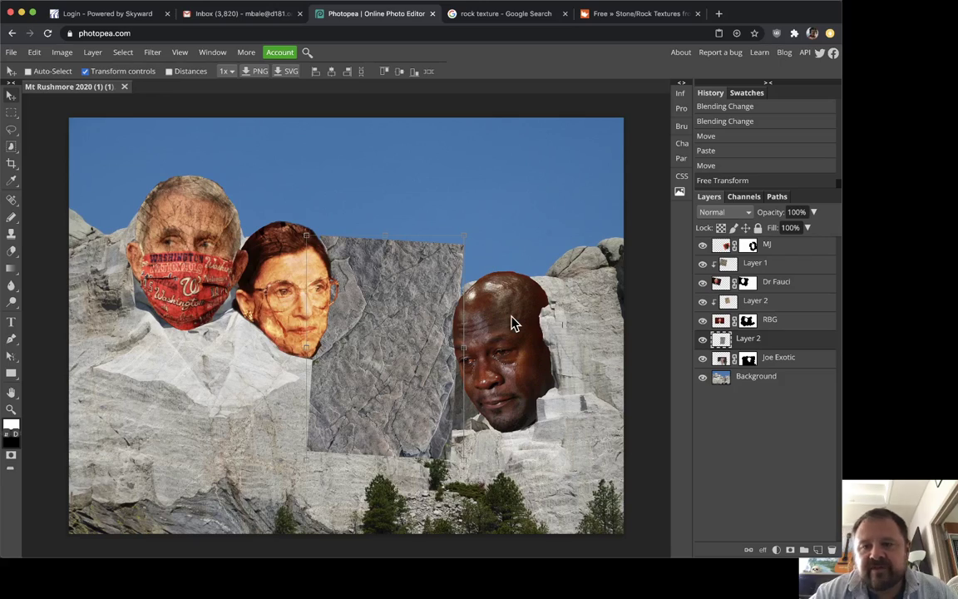
Clip the grey rock texture to the Joe Exotic layer and set its blend mode to Overlay.
right_click(806, 347)
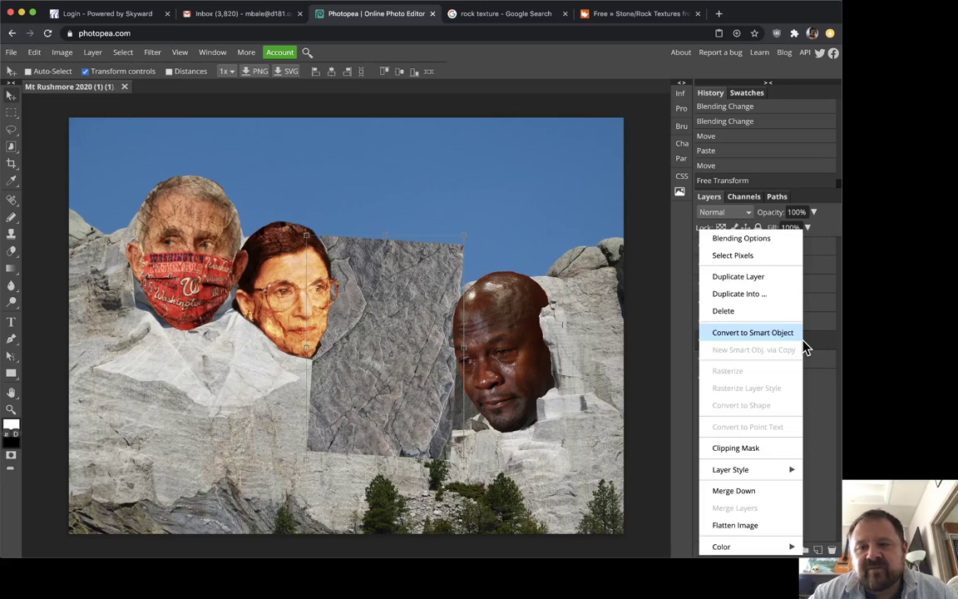
left_click(772, 452)
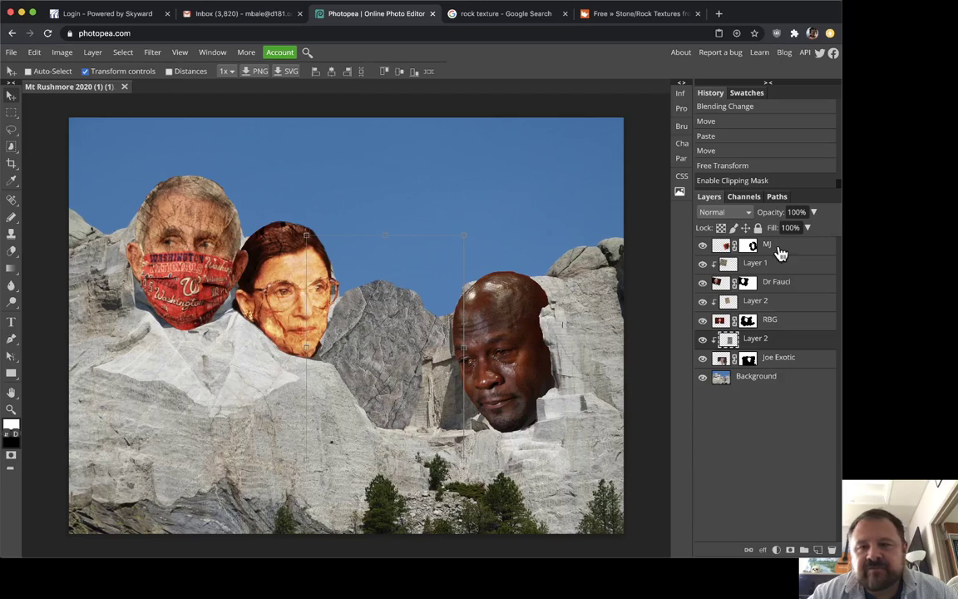
left_click(738, 213)
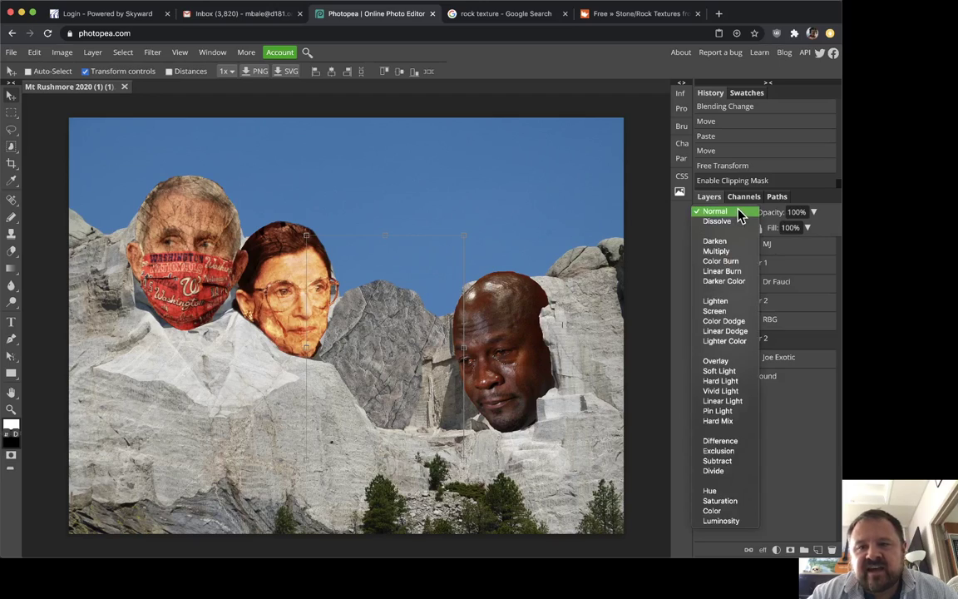
left_click(734, 363)
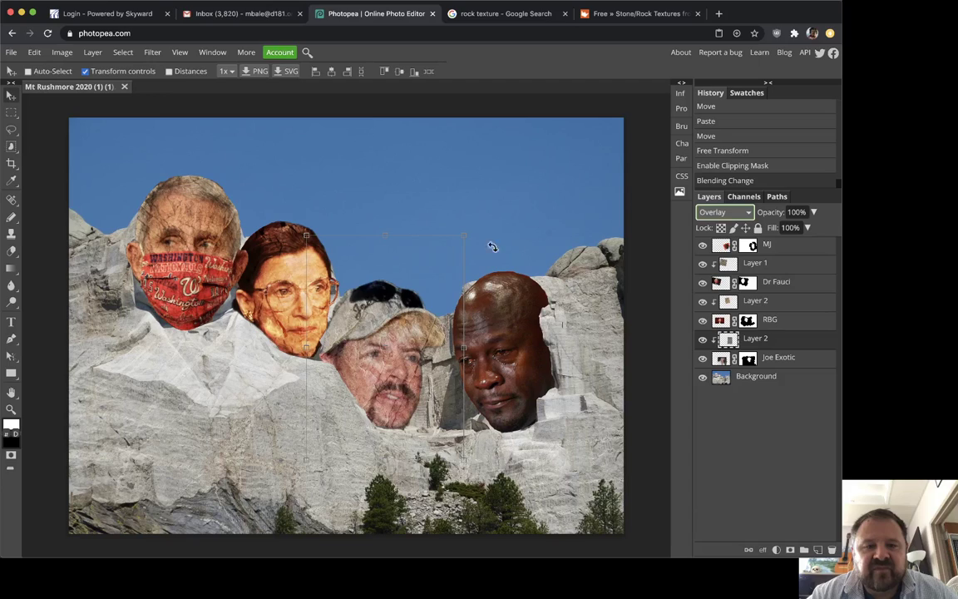
Rotate Joe Exotic's rock texture by about -32°, shift it upward over his face, apply the transform and inspect the cracks up close.
left_click_drag(480, 237, 411, 198)
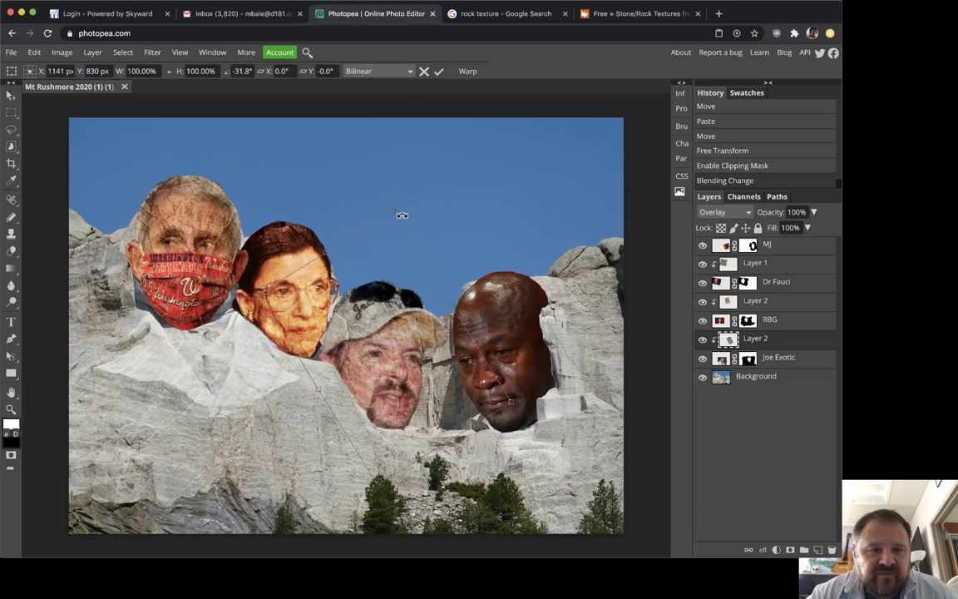
left_click_drag(385, 341, 394, 315)
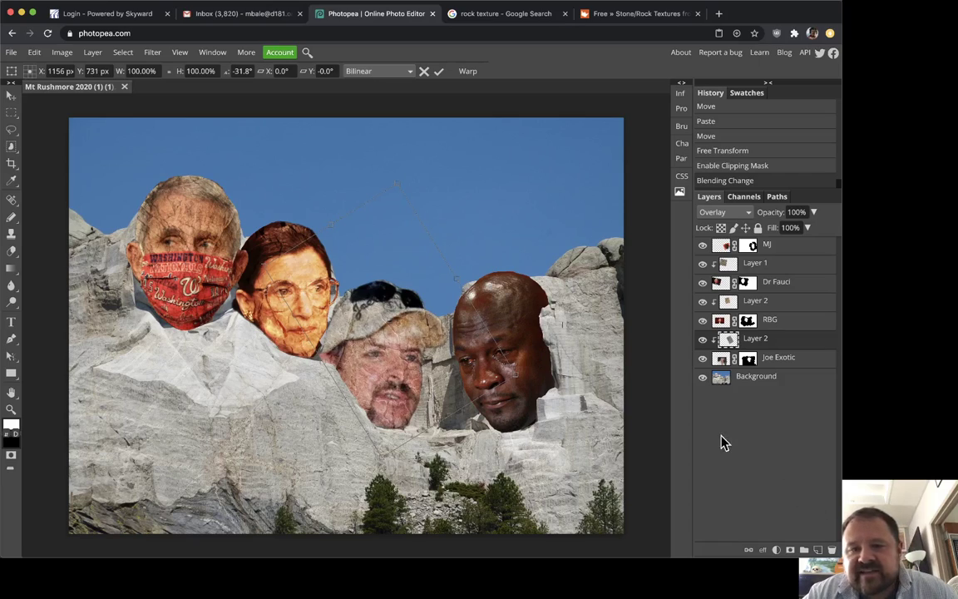
key("Return")
key("z")
left_click(376, 363)
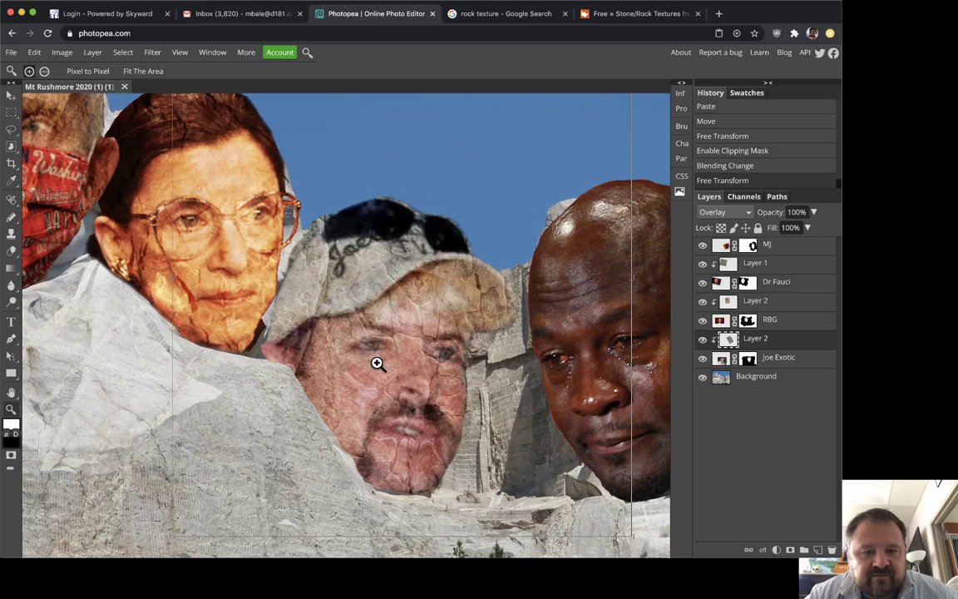
left_click(377, 363)
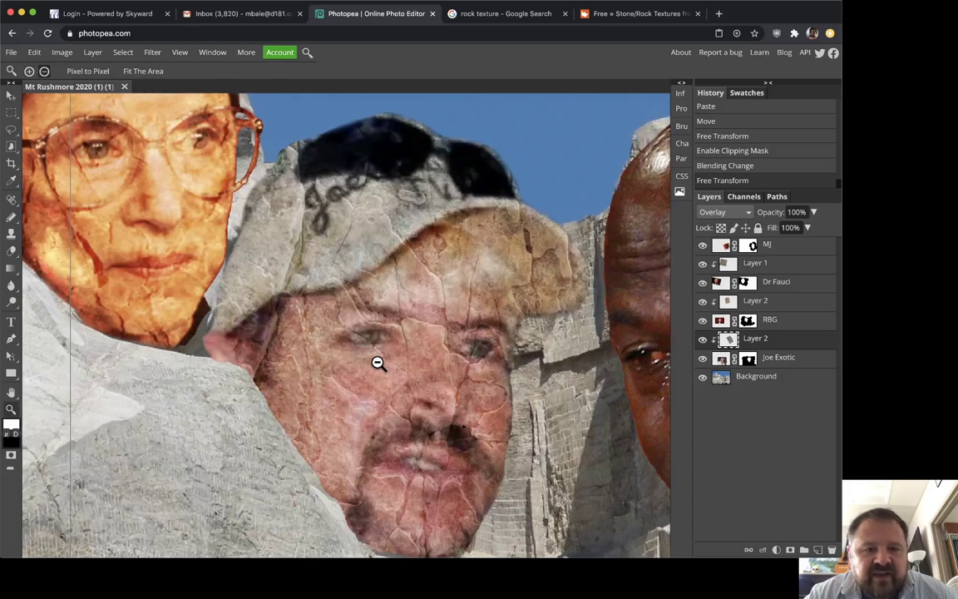
key("super+0")
left_click(390, 355)
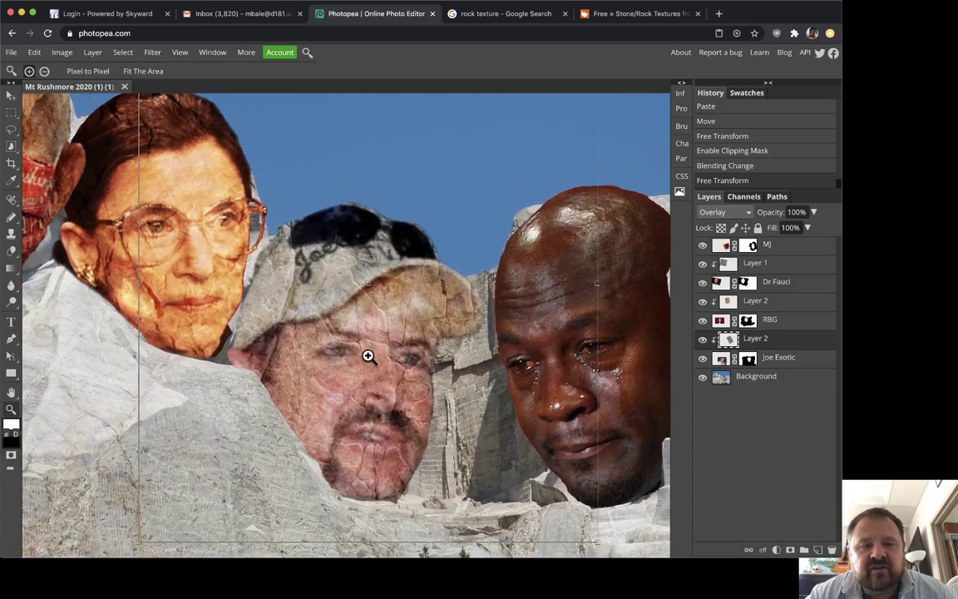
left_click(368, 355, "alt")
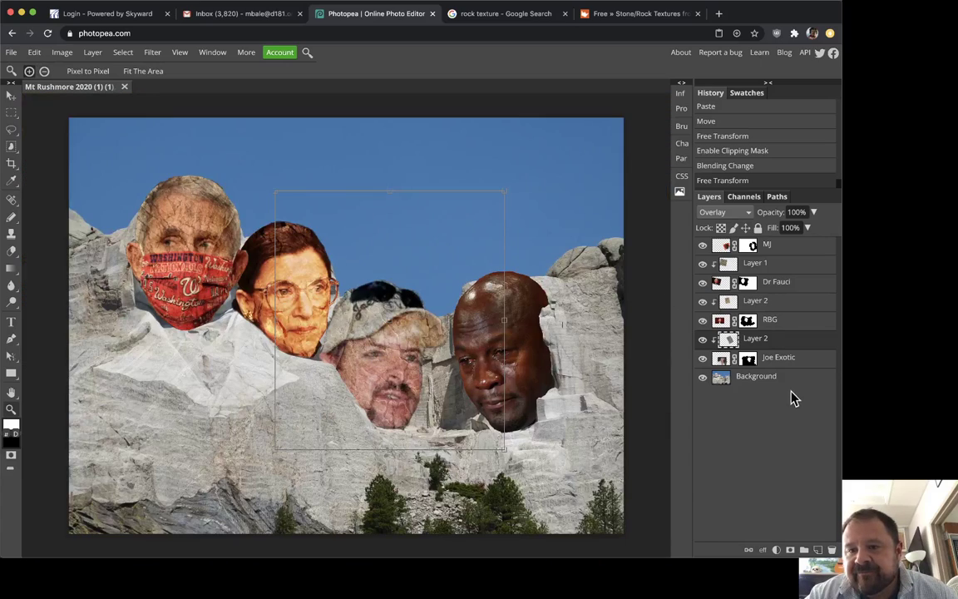
Compare the MJ layer with the carving beneath, paste the grey rock texture above MJ and move it over his face.
left_click(724, 246)
left_click(702, 246)
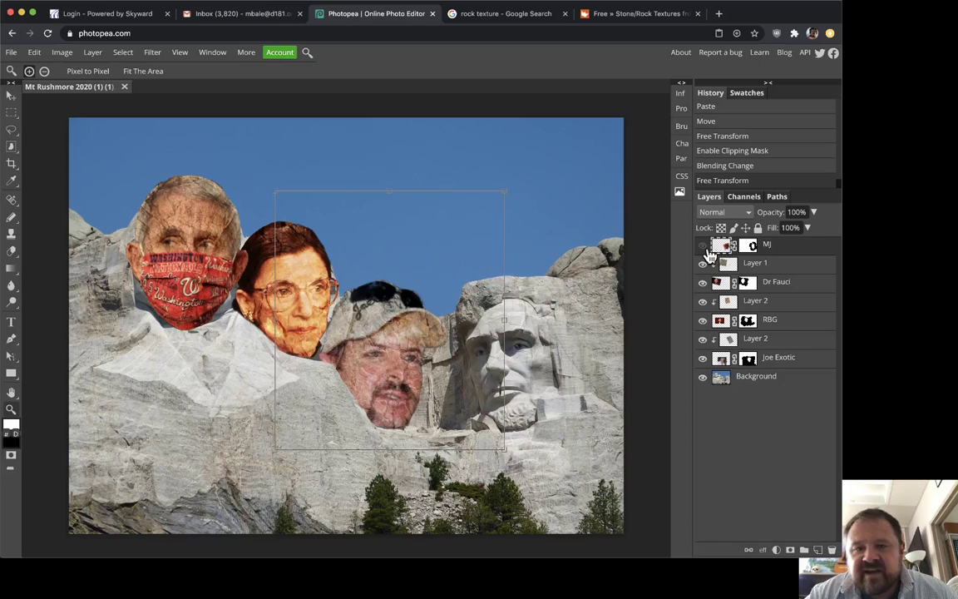
left_click(703, 245)
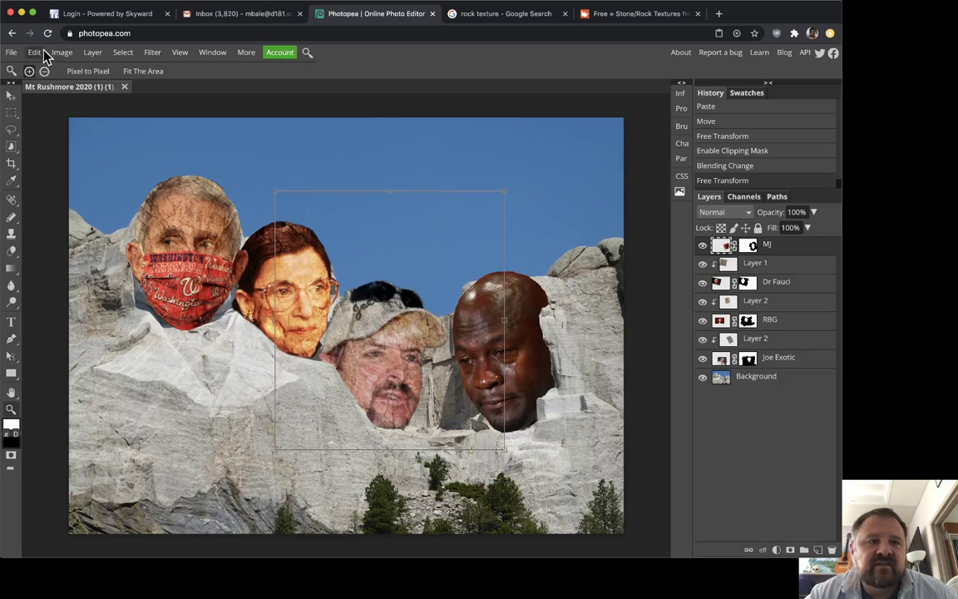
key("ctrl+v")
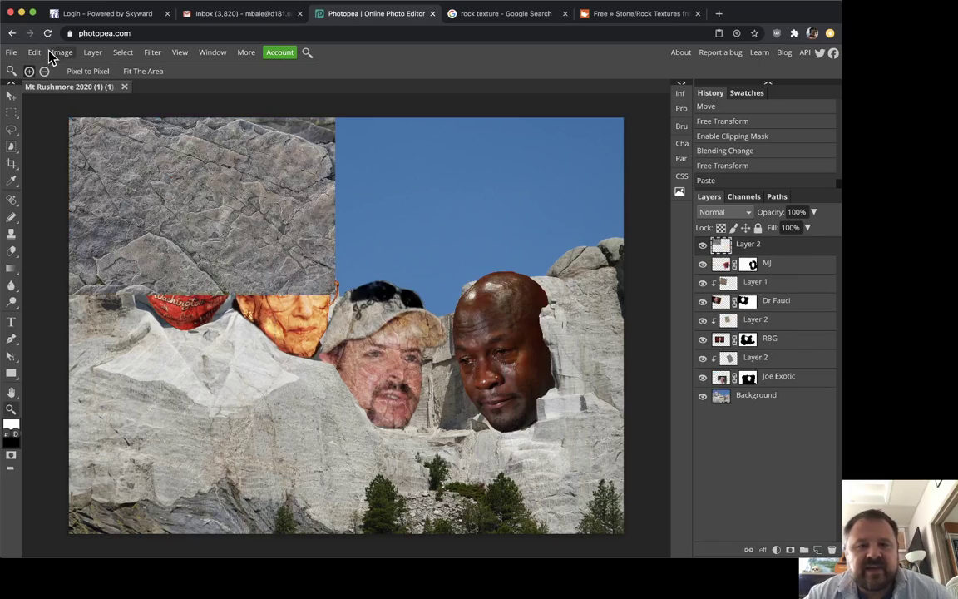
left_click(10, 95)
left_click_drag(214, 190, 505, 306)
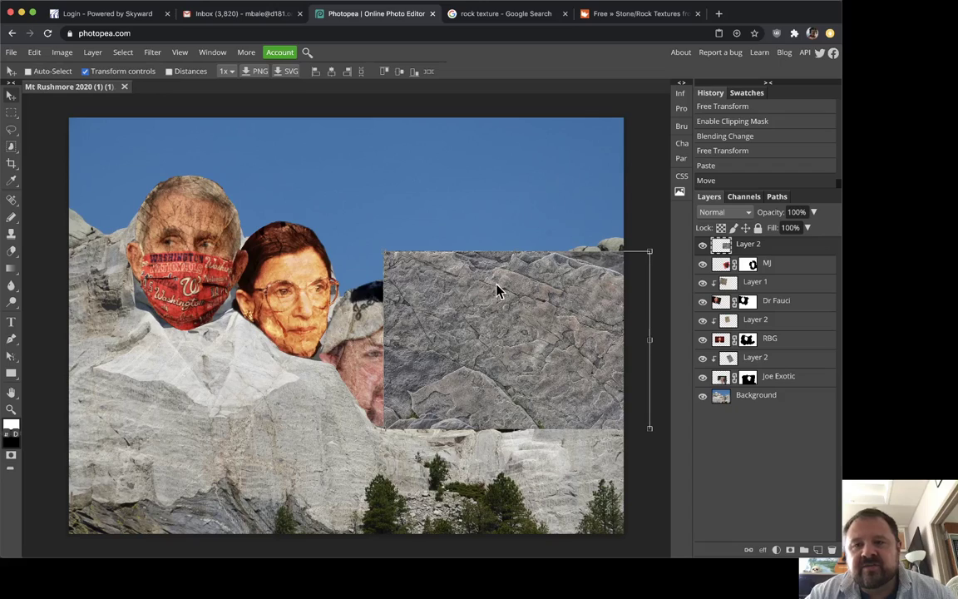
Clip the grey rock texture to the MJ layer, set it to Overlay and shift it slightly left and down over his face.
right_click(811, 248)
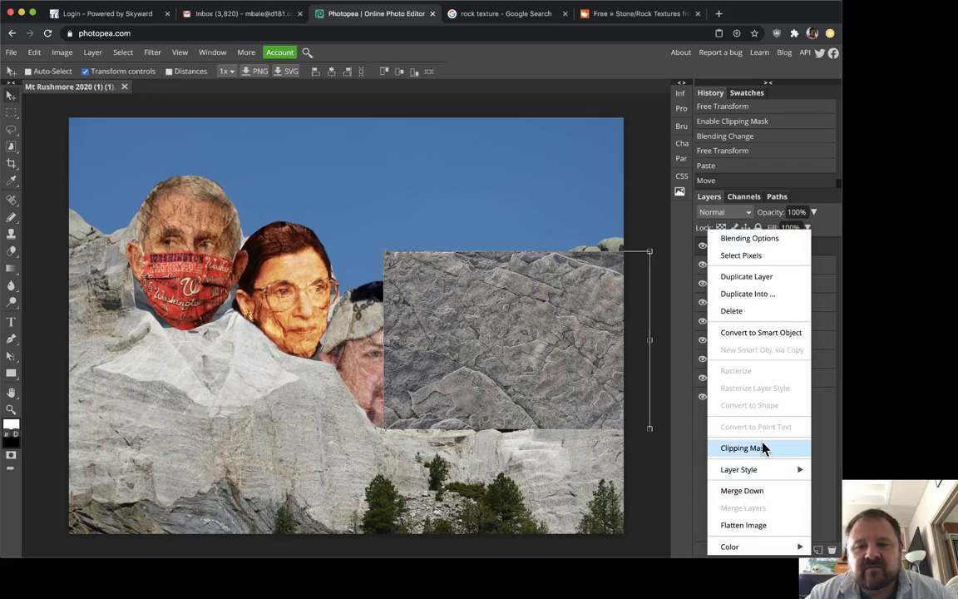
left_click(762, 447)
left_click(727, 212)
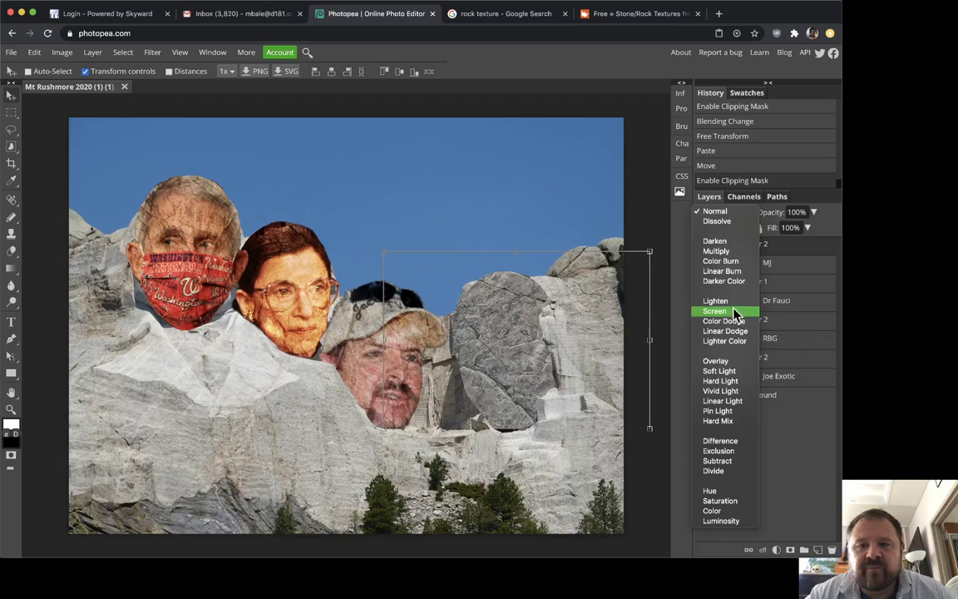
left_click(735, 362)
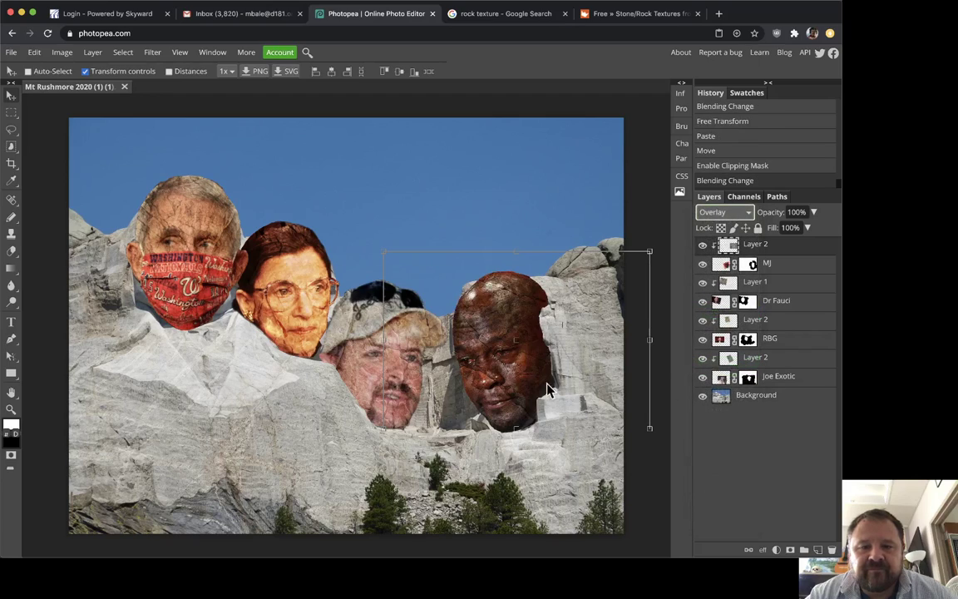
left_click_drag(517, 389, 496, 400)
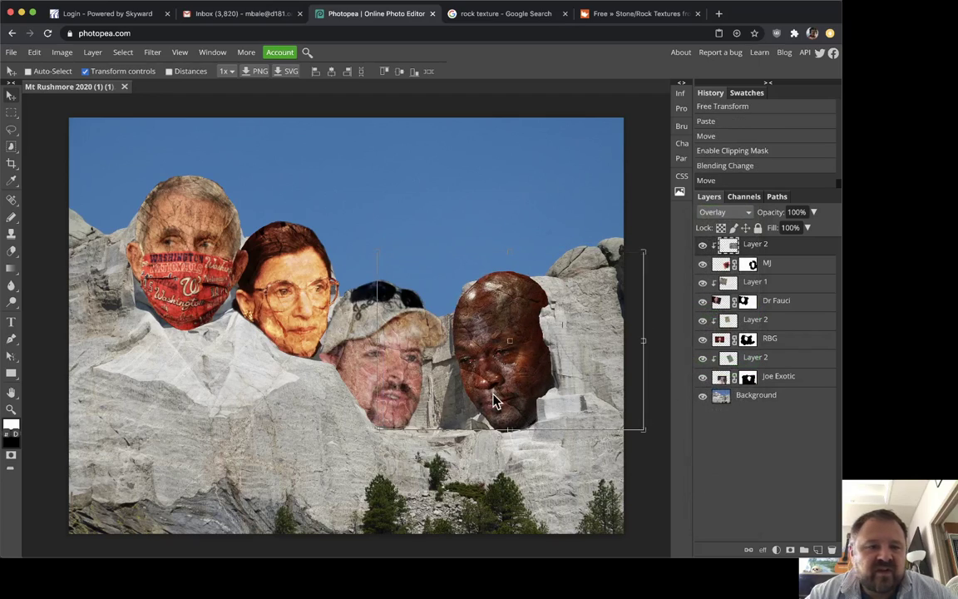
Replace RBG's rock texture layer with a pasted copy of the grey rock texture, moved over her face.
left_click(799, 302)
left_click_drag(728, 324, 832, 550)
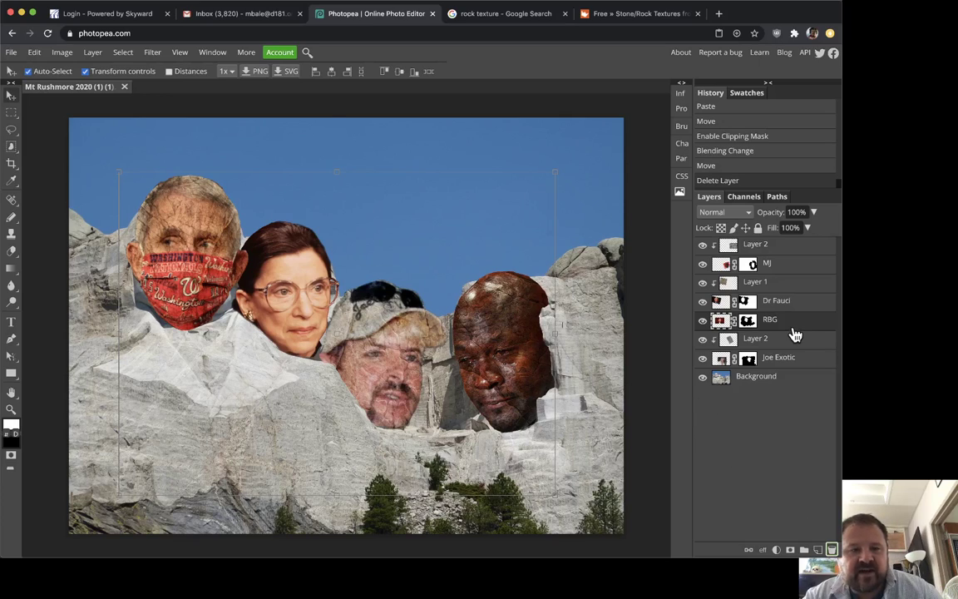
key("super+v")
left_click_drag(280, 220, 424, 277)
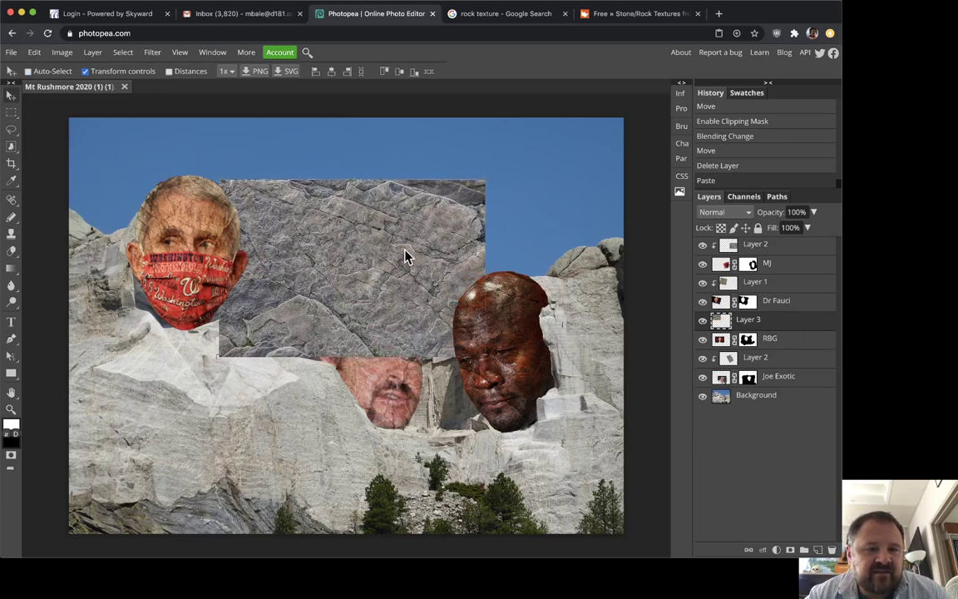
Clip the grey rock texture to the RBG layer, set it to Overlay and shift it slightly left and down over her face.
right_click(794, 322)
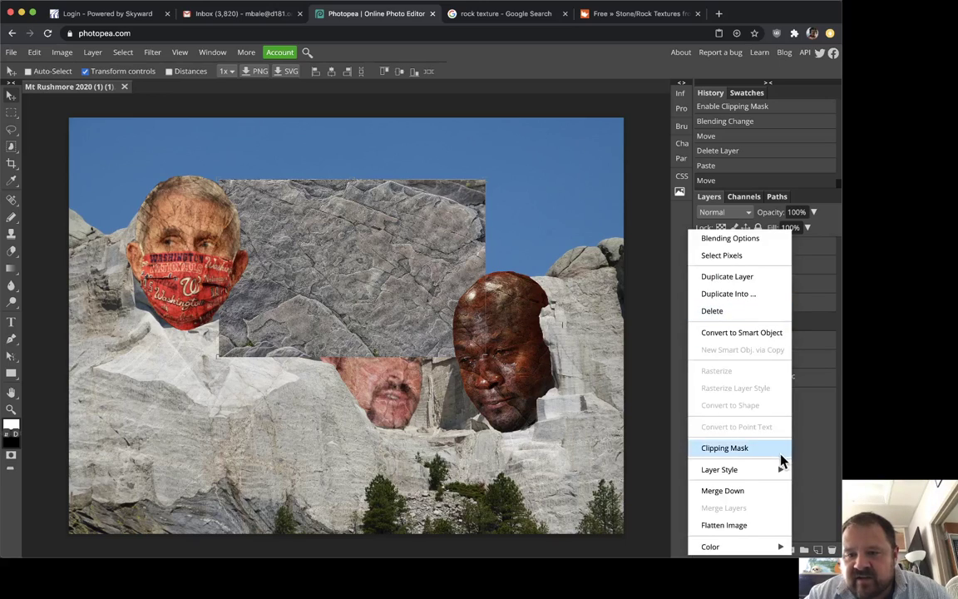
left_click(782, 449)
left_click(732, 213)
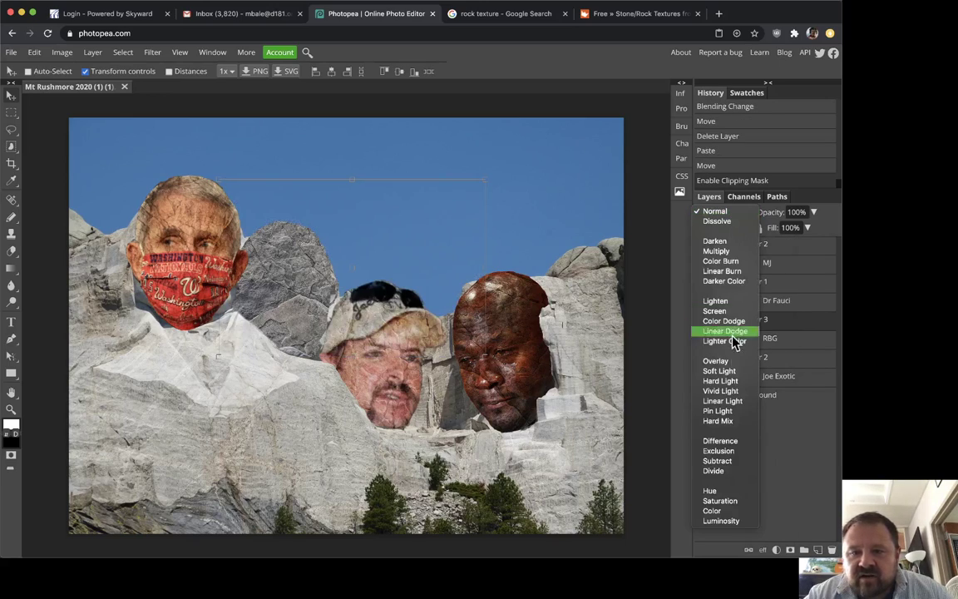
left_click(726, 362)
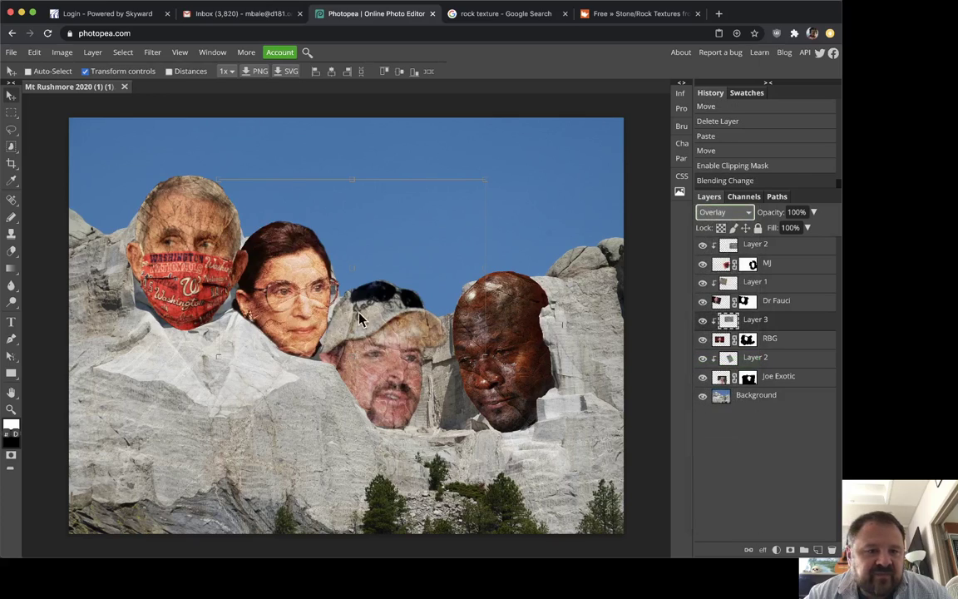
left_click_drag(283, 308, 278, 328)
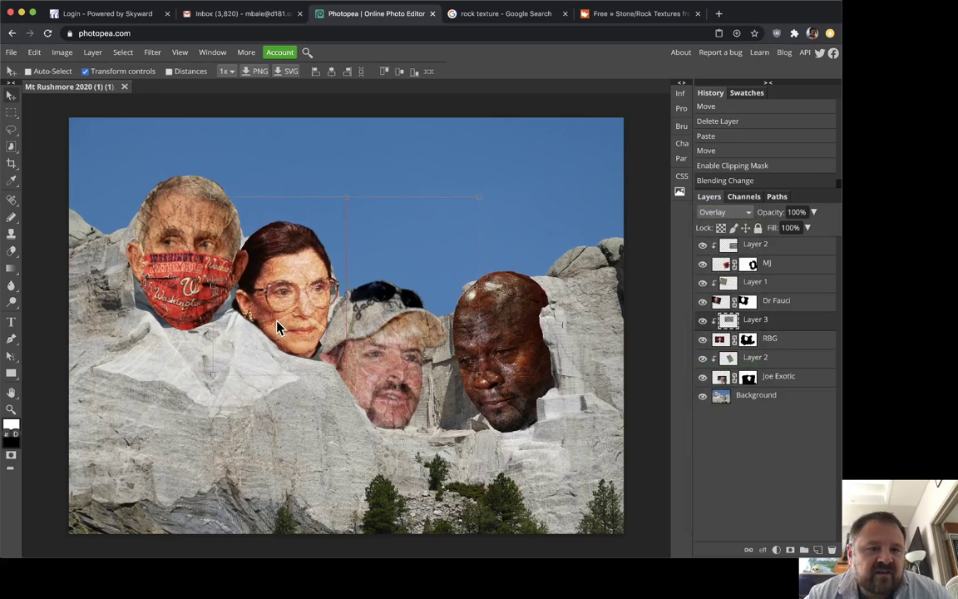
Inspect the rock textures on the four carved faces up close and return to the full view.
key("z")
left_click(117, 257)
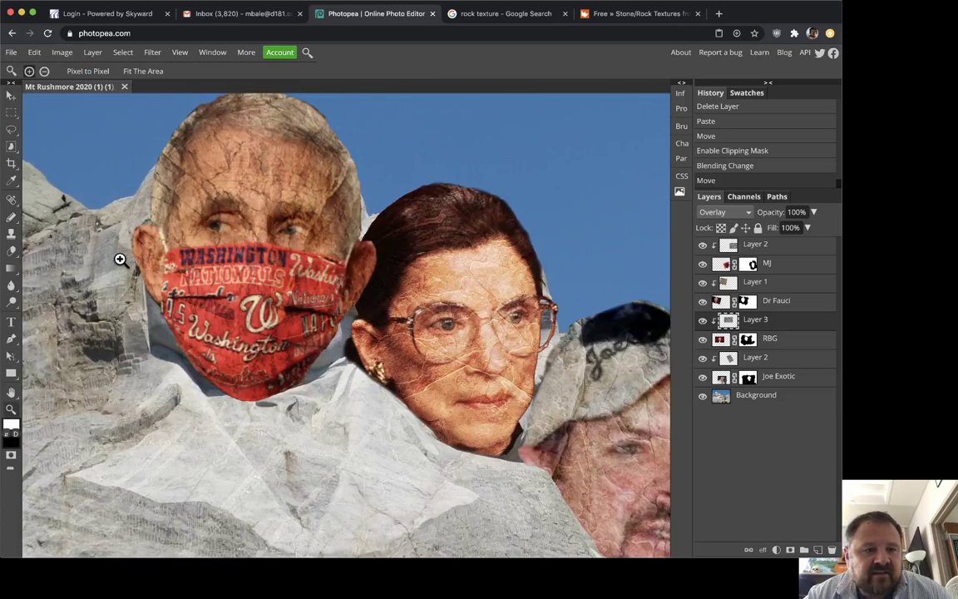
left_click(216, 252)
left_click(393, 311, "alt")
left_click(366, 287, "alt")
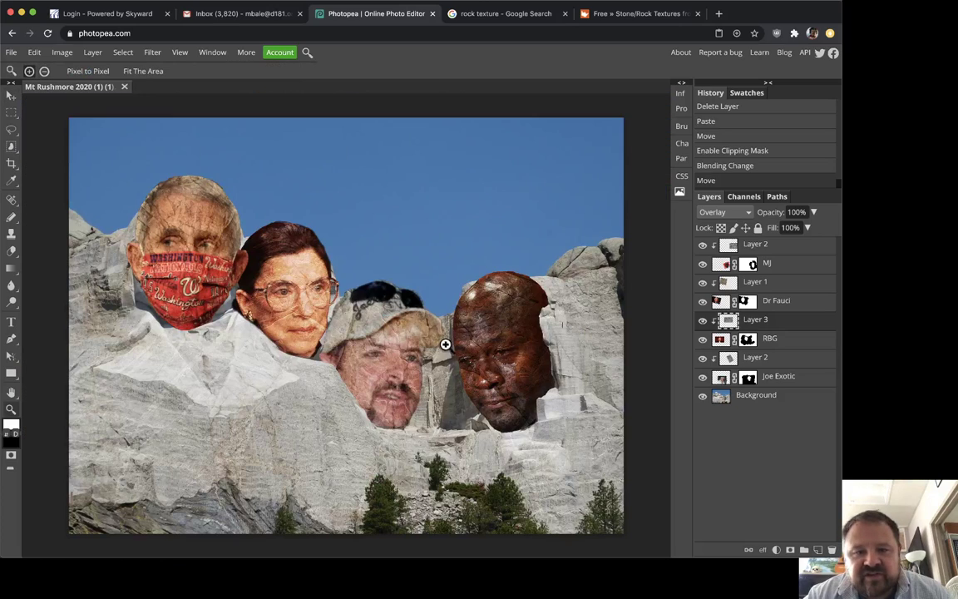
left_click(388, 335)
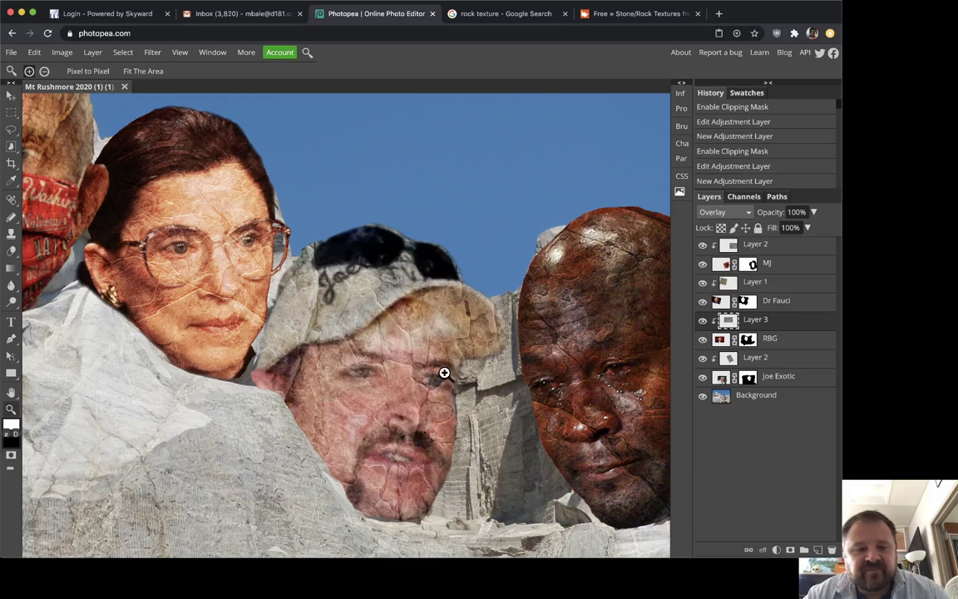
left_click(408, 364, "alt")
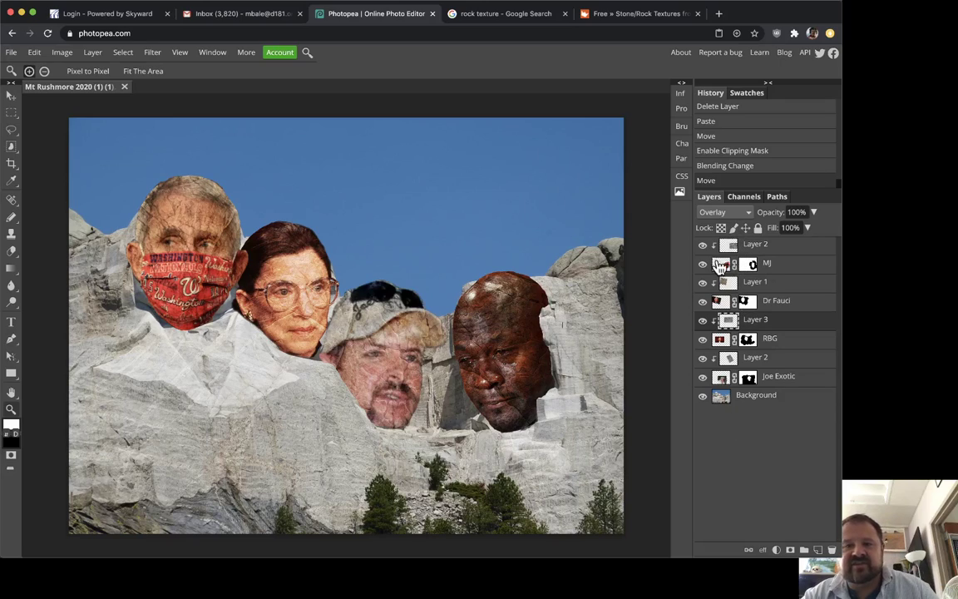
Compare each face with and without its clipped rock texture, from MJ through Dr Fauci and RBG to Joe Exotic.
left_click(721, 265)
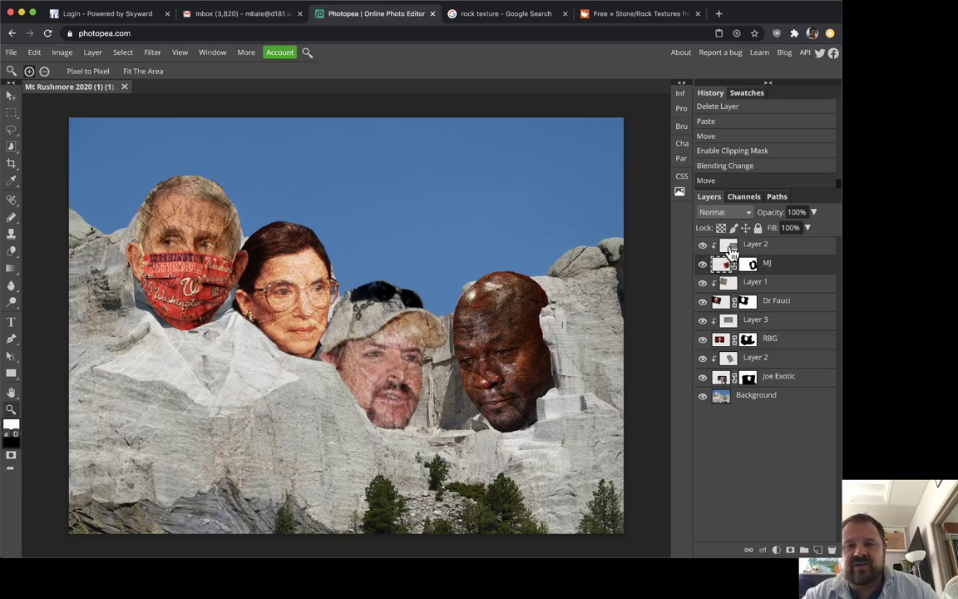
left_click(704, 247)
left_click(702, 285)
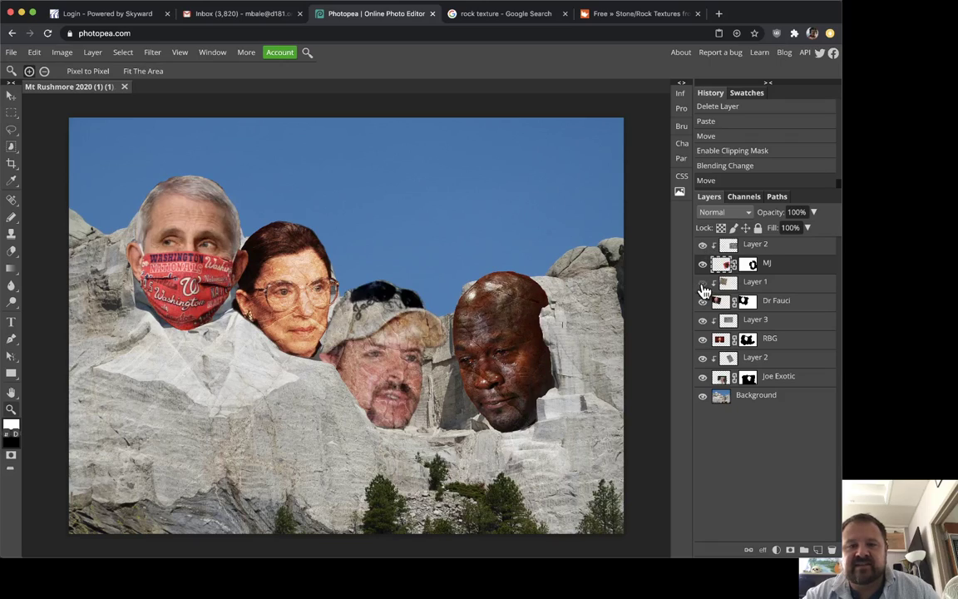
left_click(703, 284)
left_click(703, 322)
left_click(703, 321)
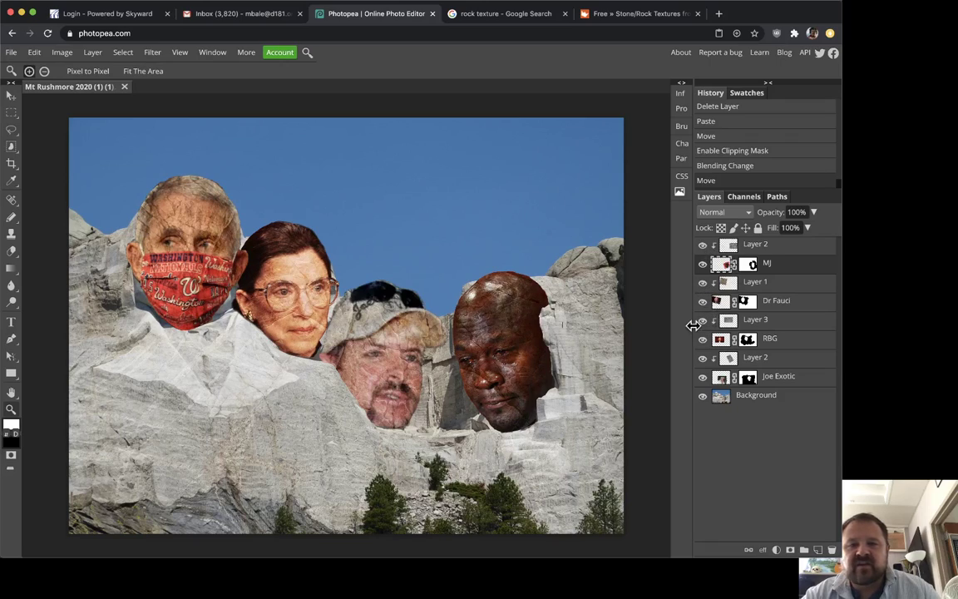
left_click(703, 359)
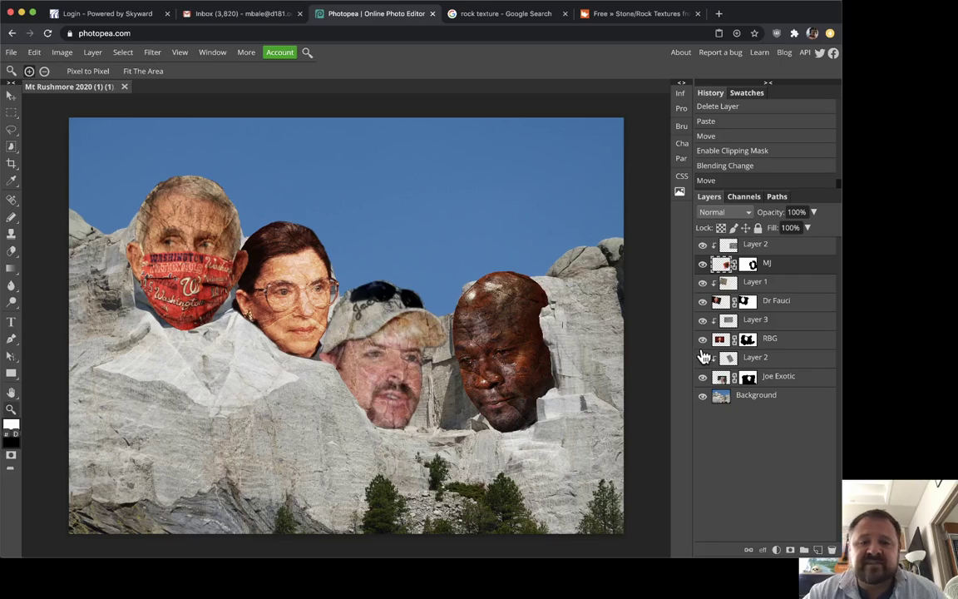
Shift Joe Exotic's rock texture slightly right and down over his face.
left_click(725, 363)
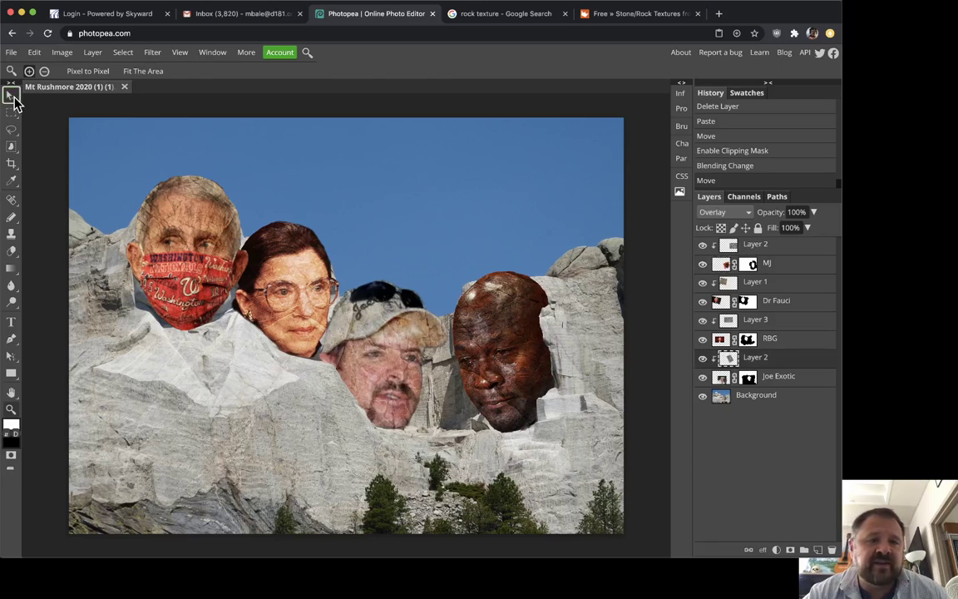
left_click(11, 96)
mouse_move(354, 345)
left_mouse_down()
mouse_move(381, 354)
mouse_move(345, 390)
mouse_move(374, 366)
mouse_move(375, 352)
mouse_move(357, 355)
mouse_move(368, 355)
left_mouse_up()
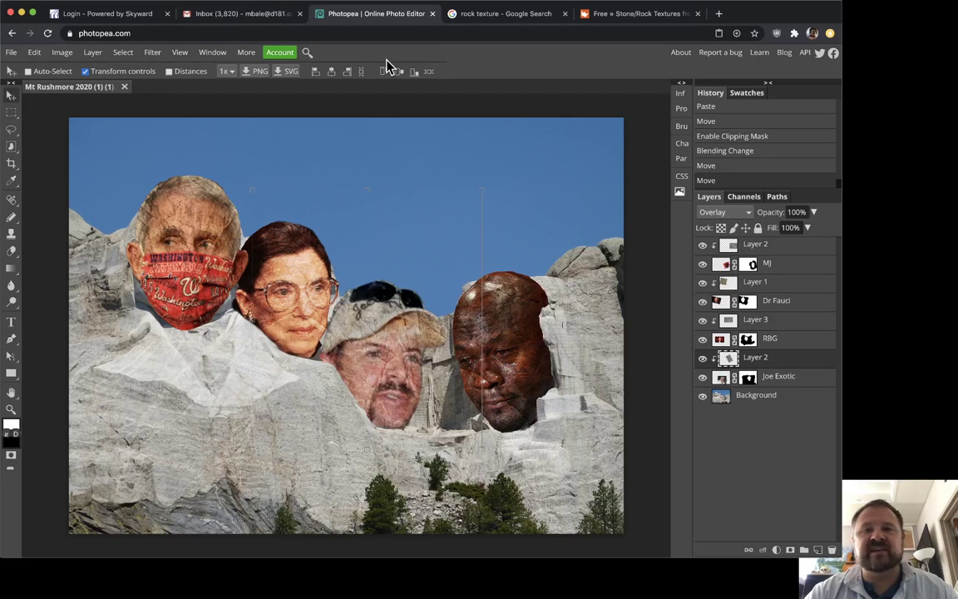
key("super+Tab")
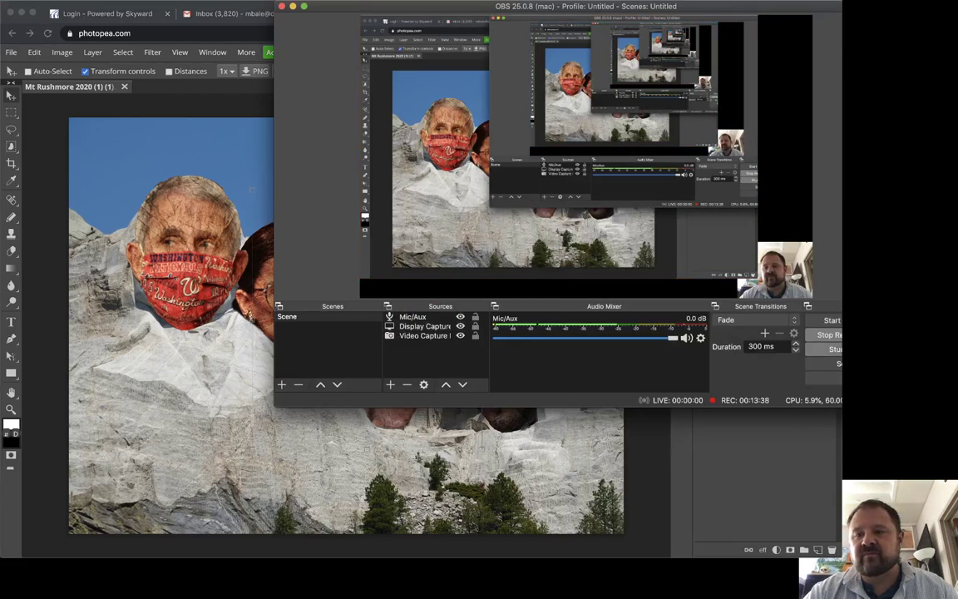